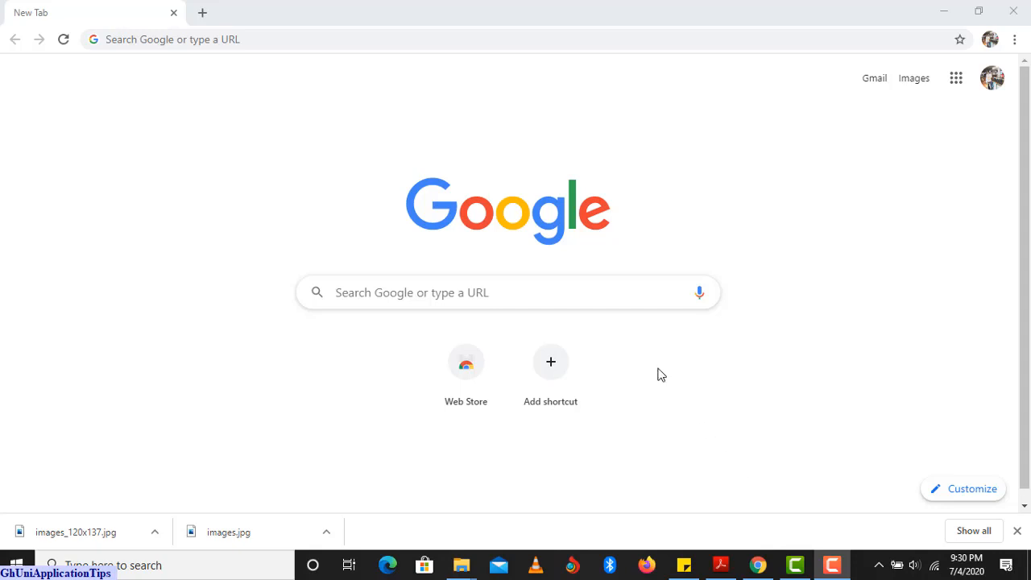
Search Google for 'ug' by choosing the UG suggestion from the dropdown.
{"action": "left_click", "coordinate": [560, 295]}
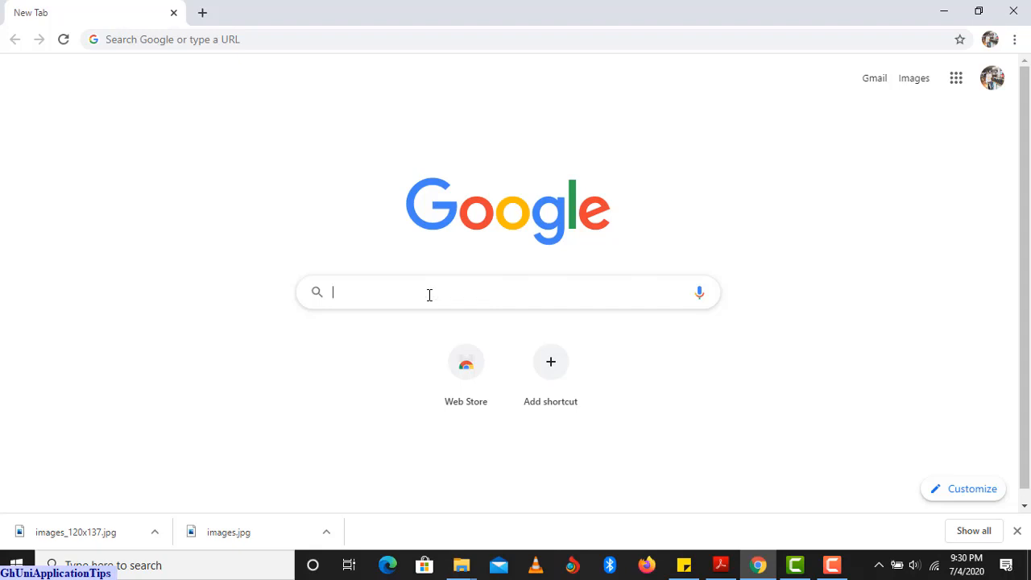
{"action": "type", "text": "ug"}
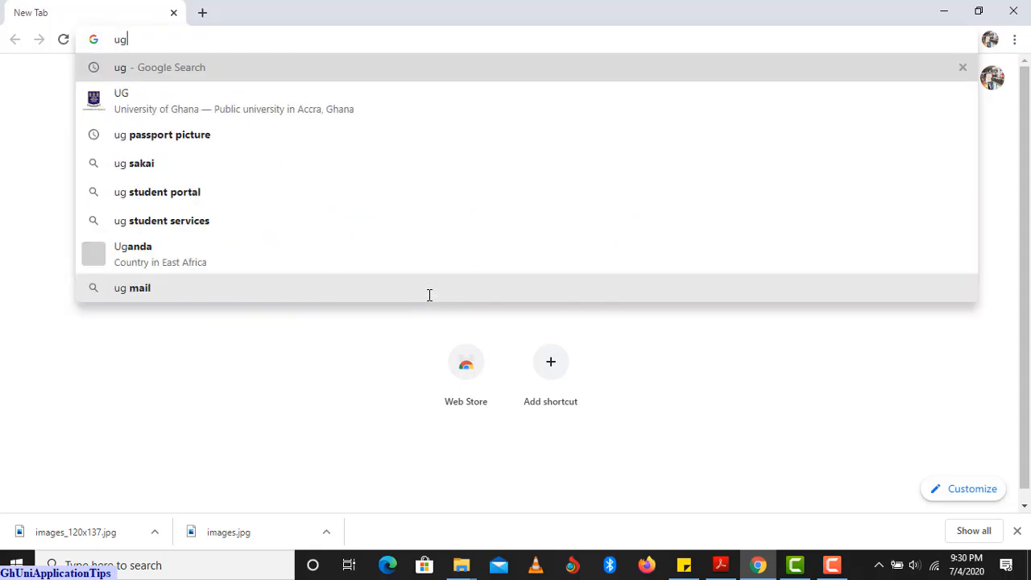
{"action": "left_click", "coordinate": [249, 104]}
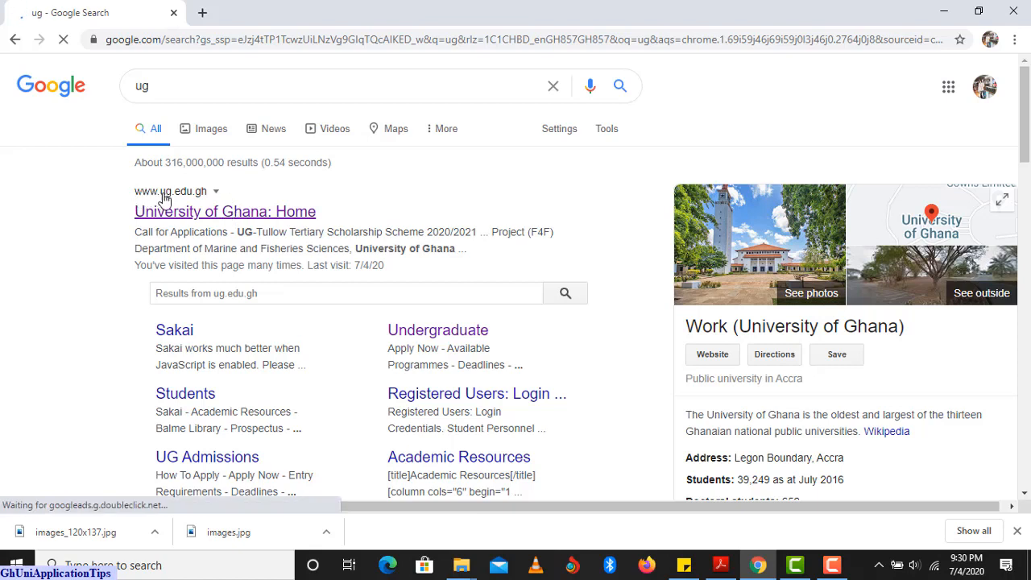
Open the University of Ghana home page, then its ADMISSION > Undergraduate overview page.
{"action": "left_click", "coordinate": [209, 212]}
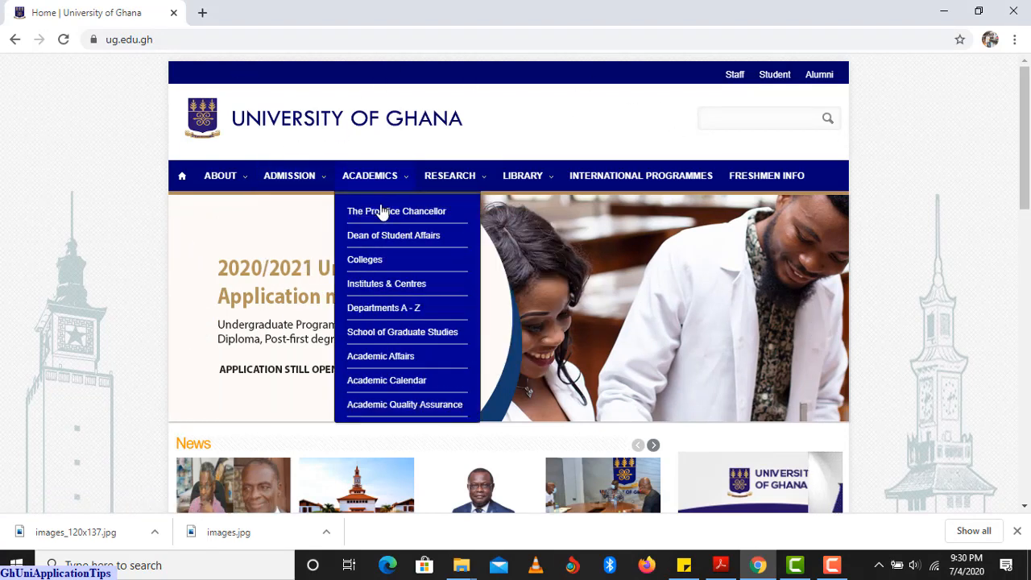
{"action": "mouse_move", "coordinate": [308, 176]}
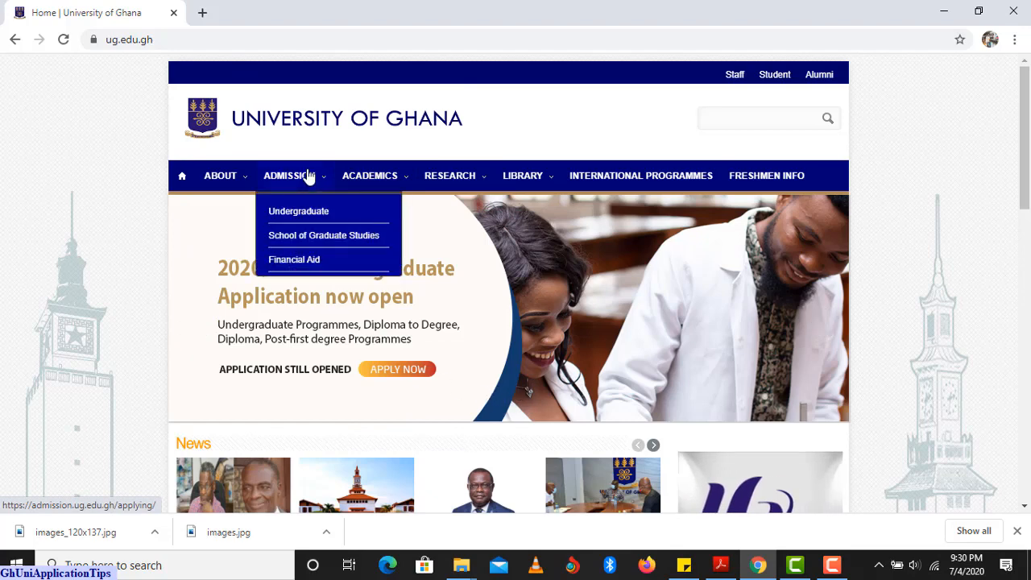
{"action": "left_click", "coordinate": [299, 212]}
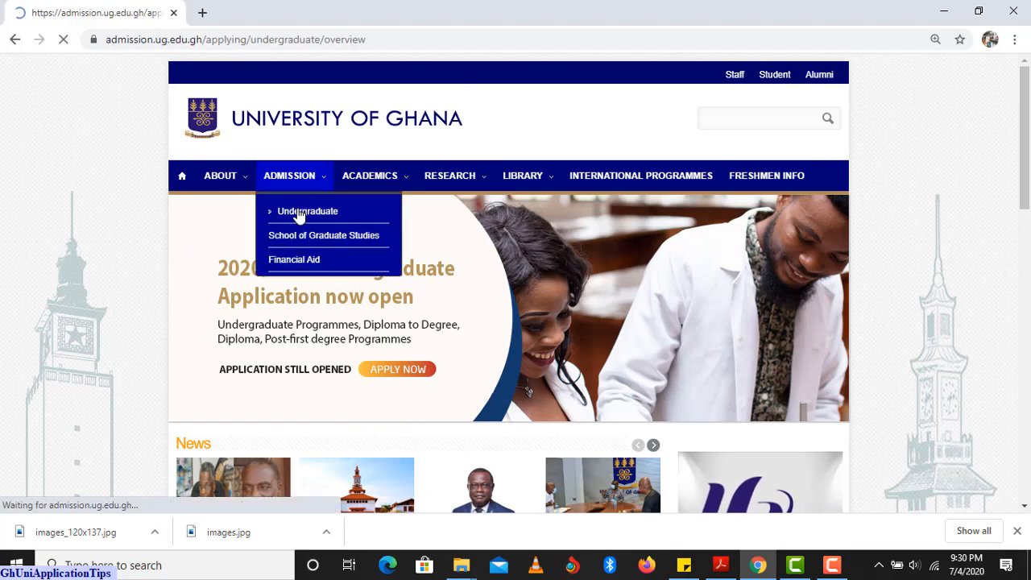
{"action": "scroll", "coordinate": [432, 261], "scroll_direction": "down", "scroll_amount": 1}
{"action": "scroll", "coordinate": [432, 260], "scroll_direction": "down", "scroll_amount": 1}
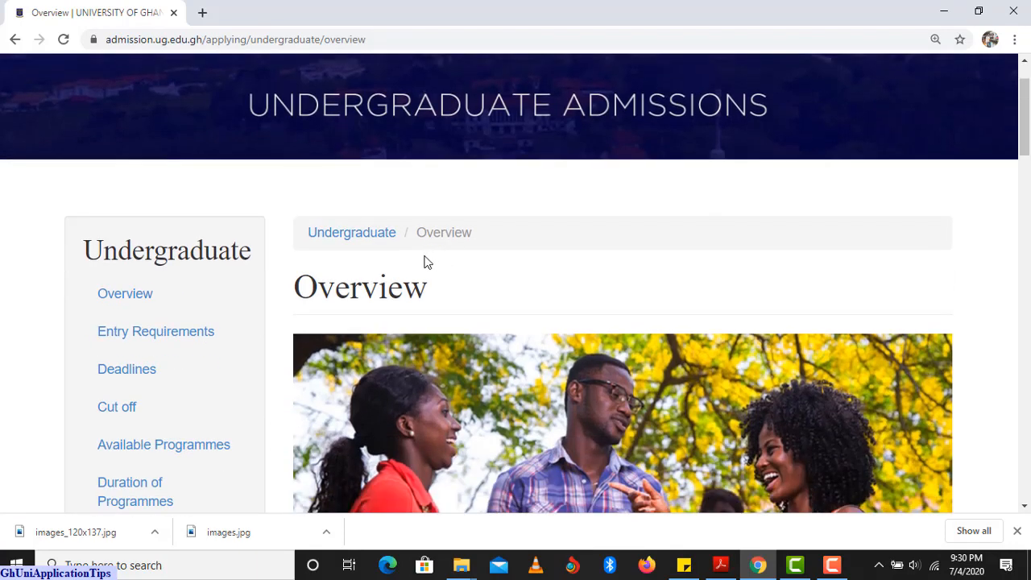
{"action": "scroll", "coordinate": [427, 263], "scroll_direction": "down", "scroll_amount": 1}
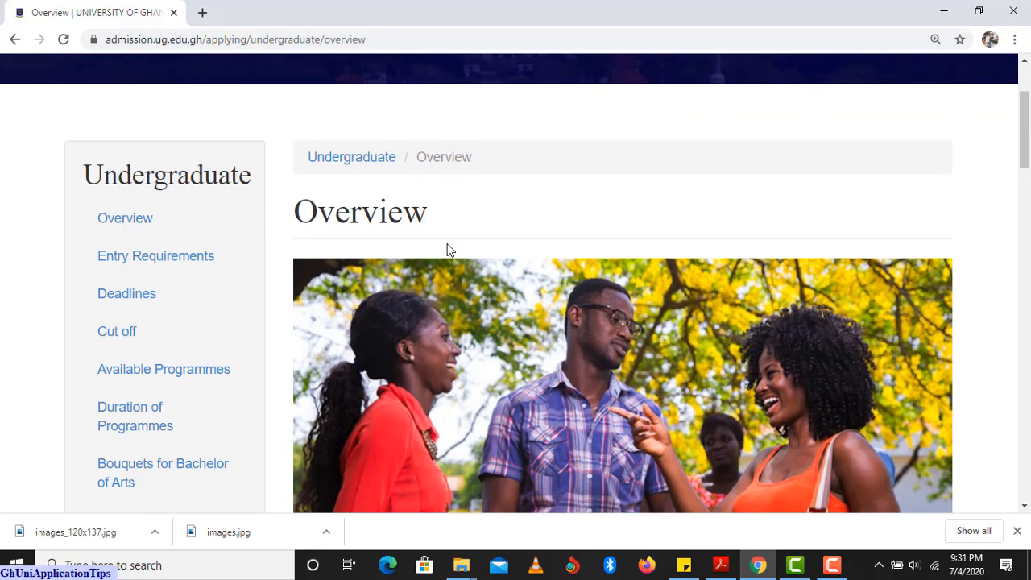
Open the Undergraduate Deadlines page and scroll through the 2020/2021 admission schedule table.
{"action": "left_click", "coordinate": [134, 296]}
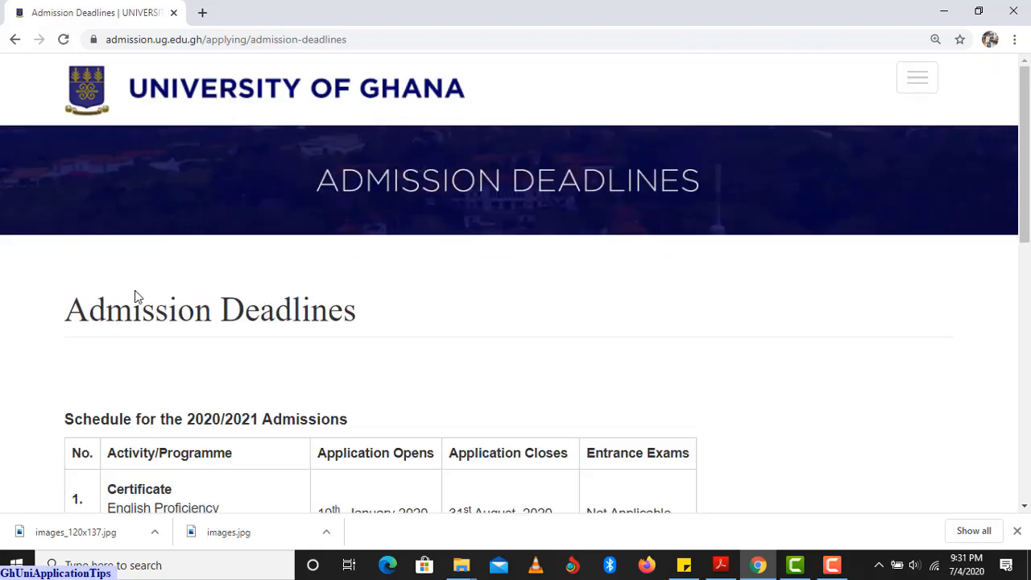
{"action": "scroll", "coordinate": [148, 291], "scroll_direction": "down", "scroll_amount": 1}
{"action": "scroll", "coordinate": [149, 291], "scroll_direction": "down", "scroll_amount": 2}
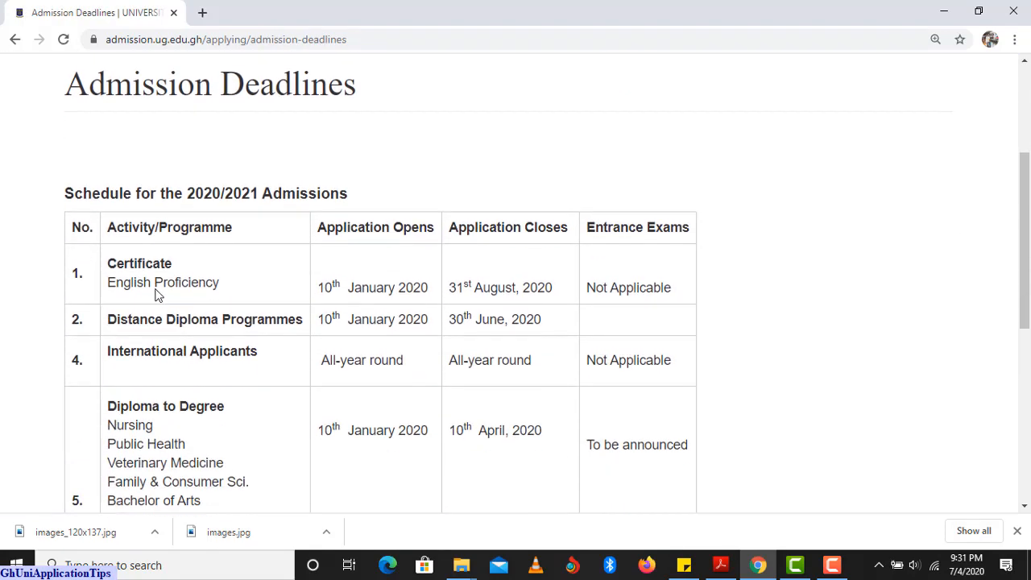
{"action": "scroll", "coordinate": [156, 290], "scroll_direction": "down", "scroll_amount": 1}
{"action": "scroll", "coordinate": [157, 290], "scroll_direction": "down", "scroll_amount": 2}
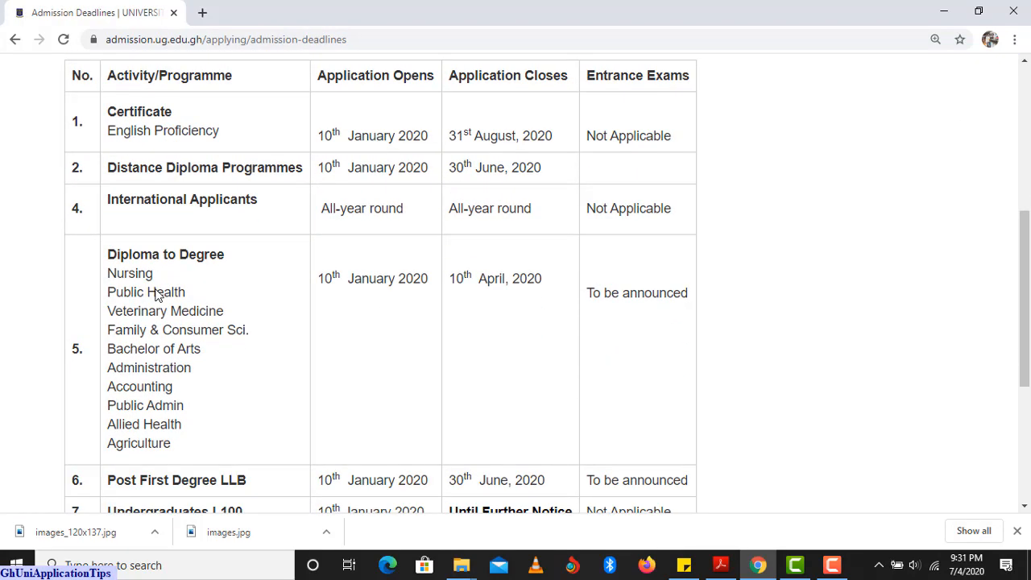
{"action": "scroll", "coordinate": [157, 291], "scroll_direction": "down", "scroll_amount": 2}
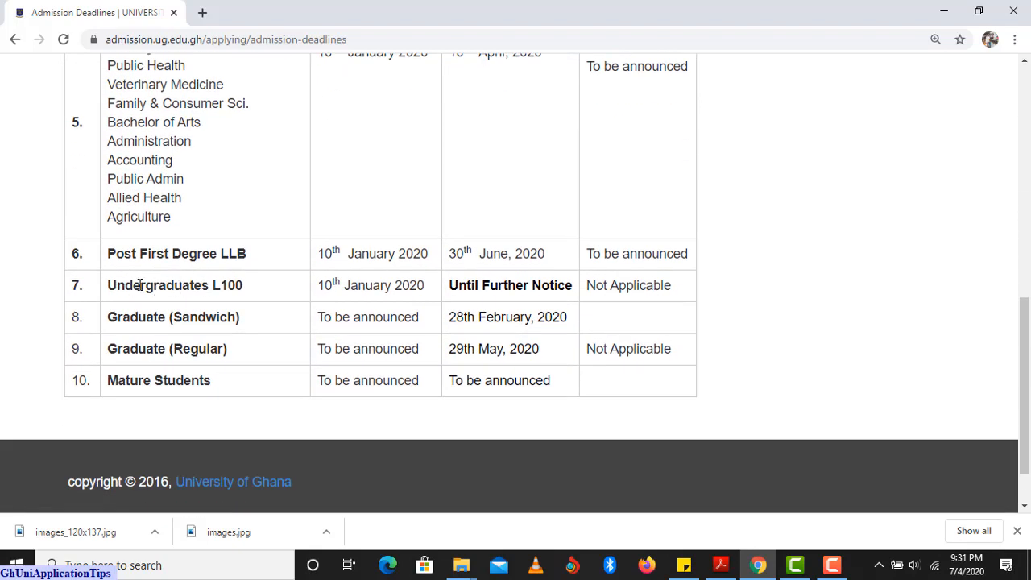
{"action": "scroll", "coordinate": [333, 295], "scroll_direction": "up", "scroll_amount": 3}
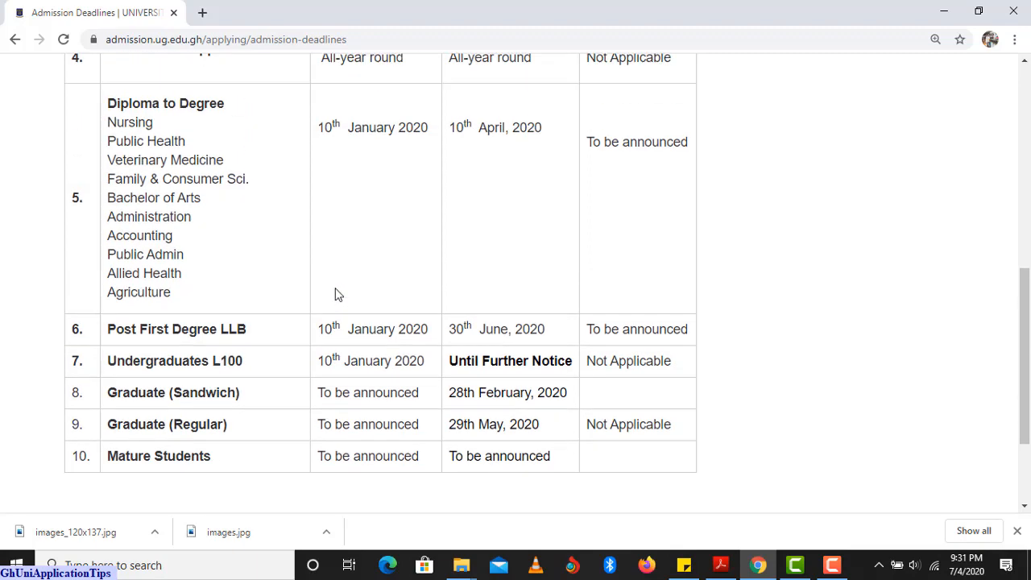
{"action": "scroll", "coordinate": [338, 296], "scroll_direction": "down", "scroll_amount": 2}
{"action": "scroll", "coordinate": [518, 366], "scroll_direction": "up", "scroll_amount": 2}
{"action": "scroll", "coordinate": [516, 369], "scroll_direction": "up", "scroll_amount": 2}
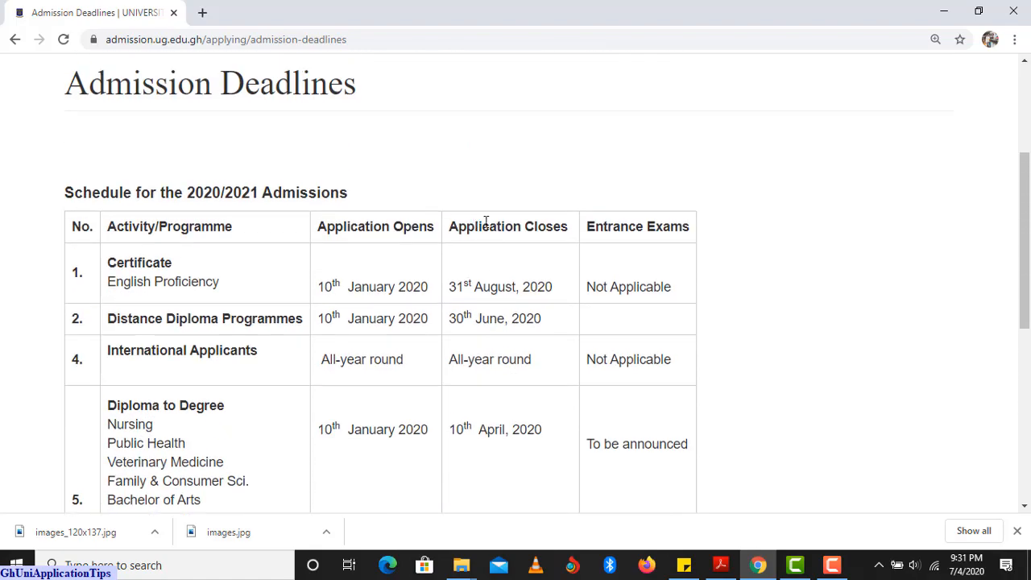
{"action": "scroll", "coordinate": [493, 344], "scroll_direction": "down", "scroll_amount": 3}
{"action": "scroll", "coordinate": [483, 342], "scroll_direction": "up", "scroll_amount": 3}
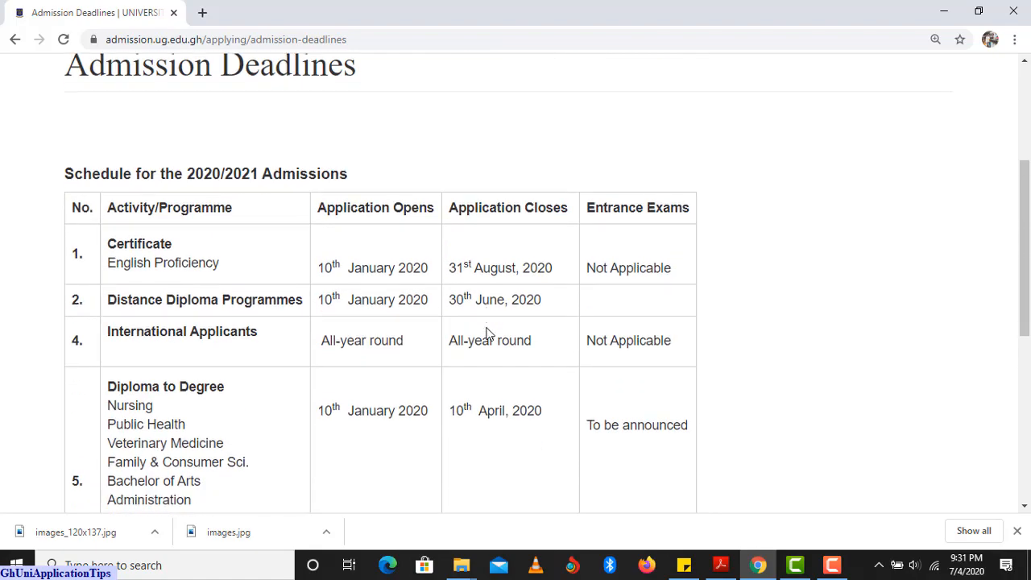
{"action": "scroll", "coordinate": [486, 354], "scroll_direction": "down", "scroll_amount": 4}
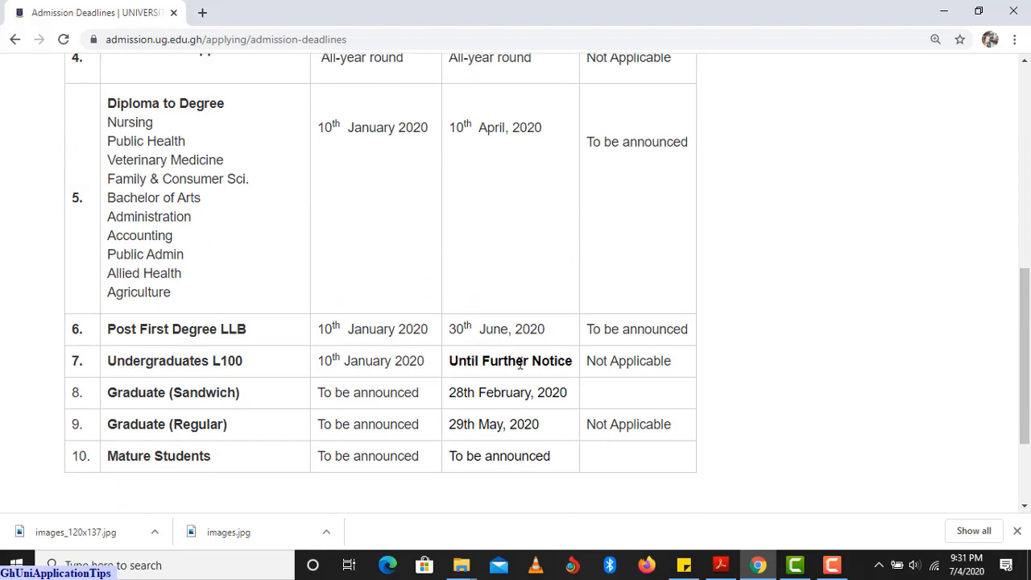
{"action": "scroll", "coordinate": [546, 365], "scroll_direction": "up", "scroll_amount": 2}
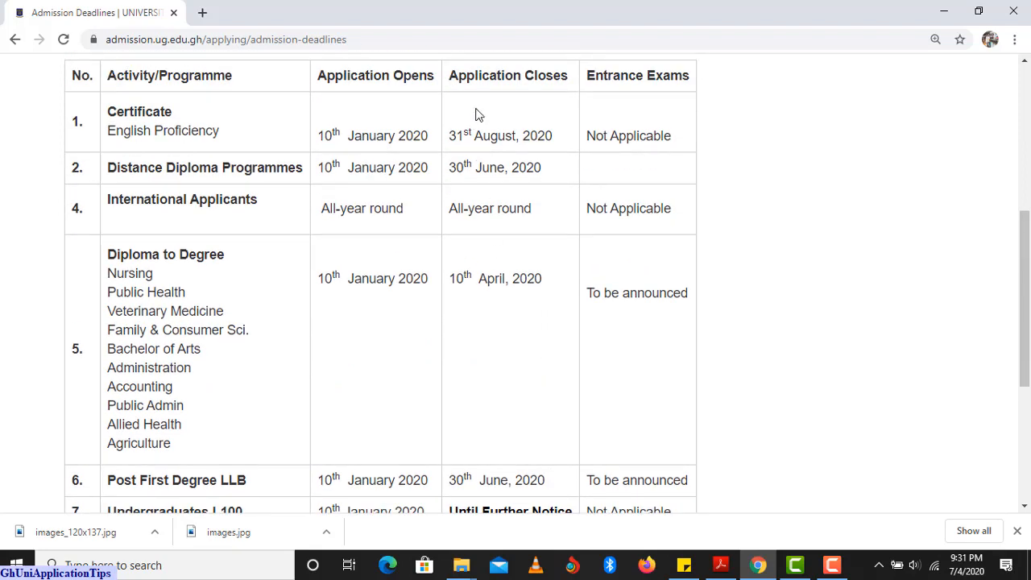
{"action": "scroll", "coordinate": [477, 328], "scroll_direction": "down", "scroll_amount": 2}
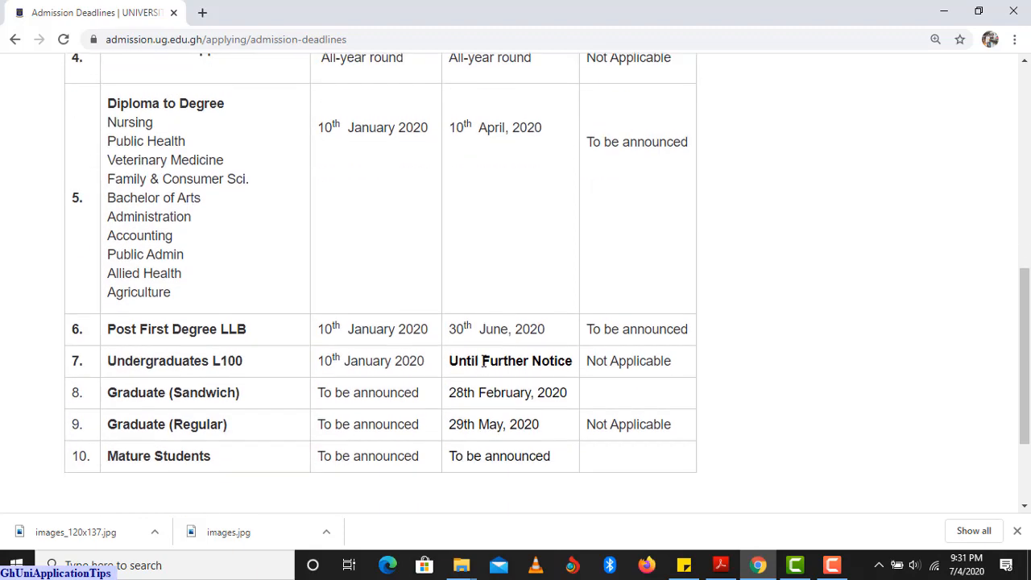
{"action": "scroll", "coordinate": [563, 358], "scroll_direction": "up", "scroll_amount": 1}
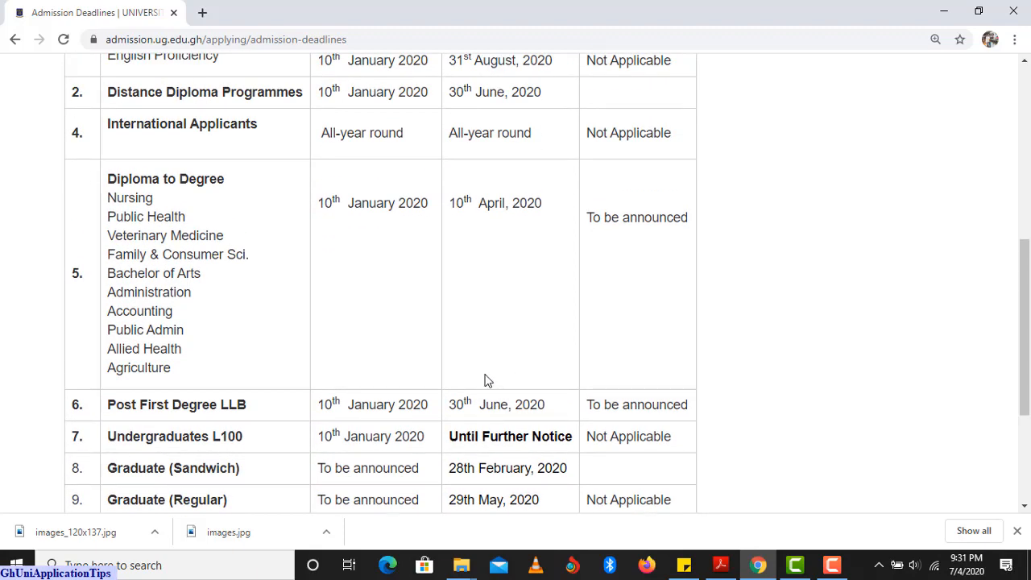
{"action": "scroll", "coordinate": [475, 380], "scroll_direction": "up", "scroll_amount": 1}
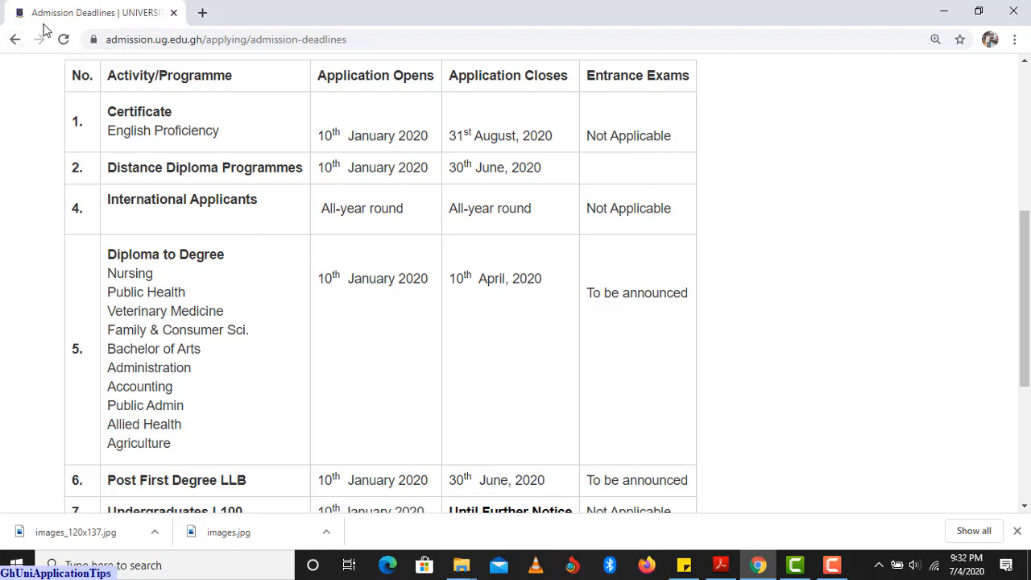
Go back four pages from the UG site to the New Tab page.
{"action": "left_click", "coordinate": [16, 41]}
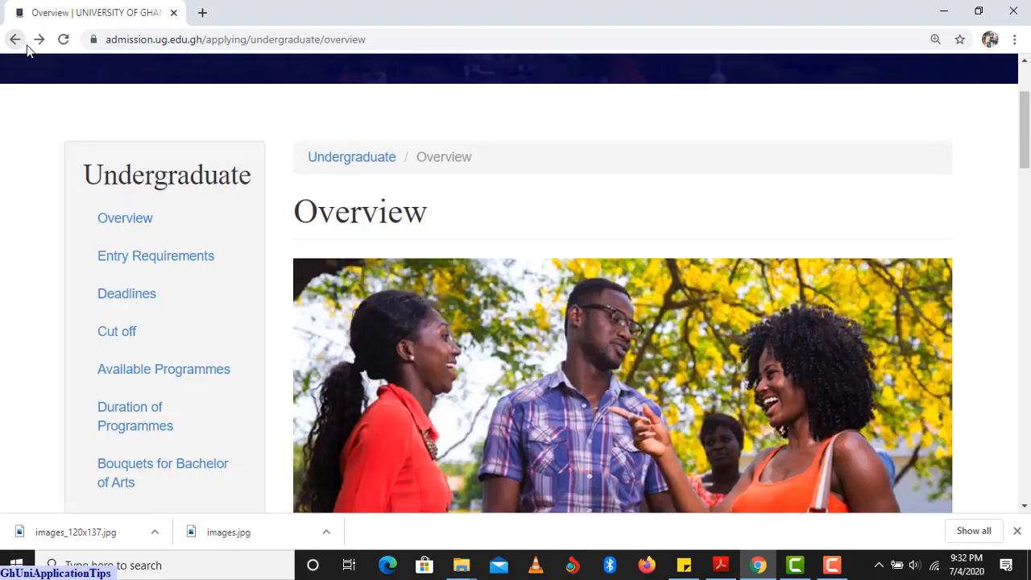
{"action": "left_click", "coordinate": [16, 41]}
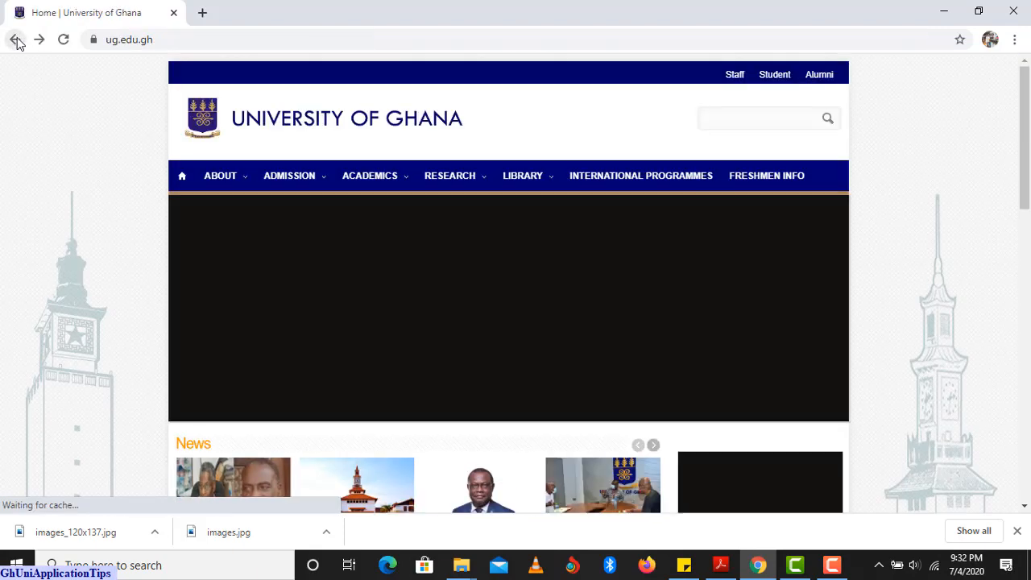
{"action": "left_click", "coordinate": [16, 41]}
{"action": "left_click", "coordinate": [16, 41]}
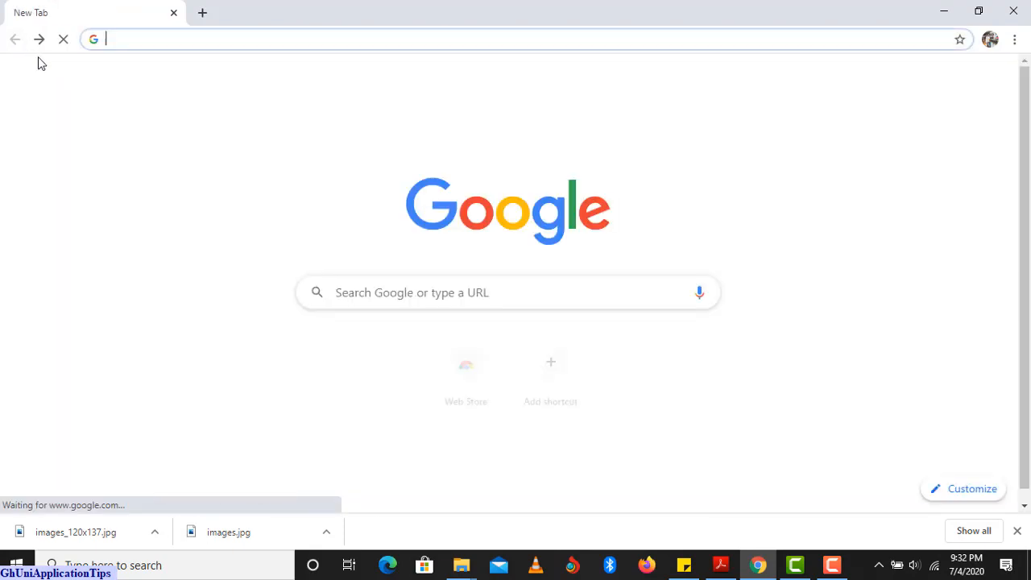
Search Google for 'knust'.
{"action": "left_click", "coordinate": [363, 291]}
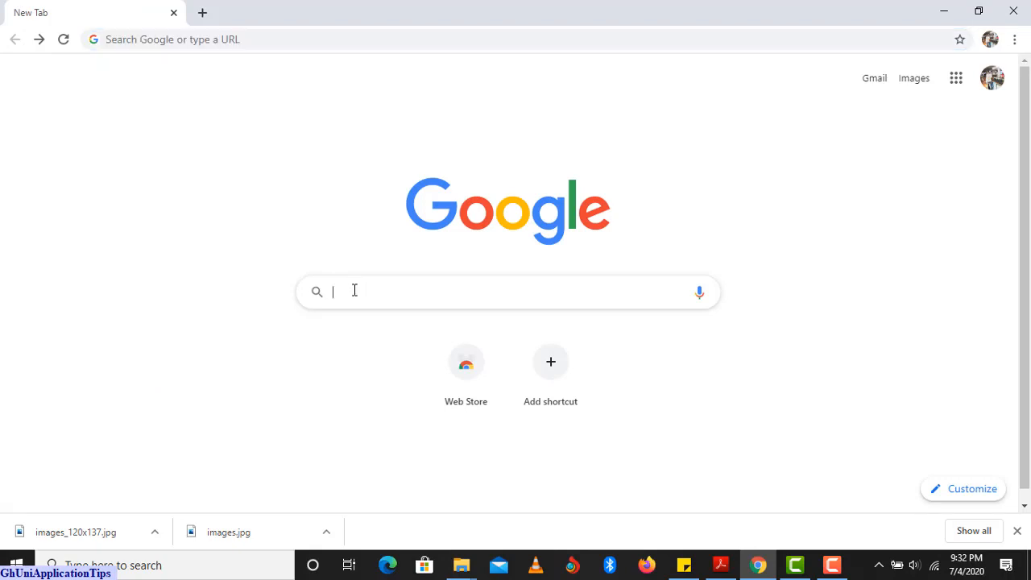
{"action": "type", "text": "kn"}
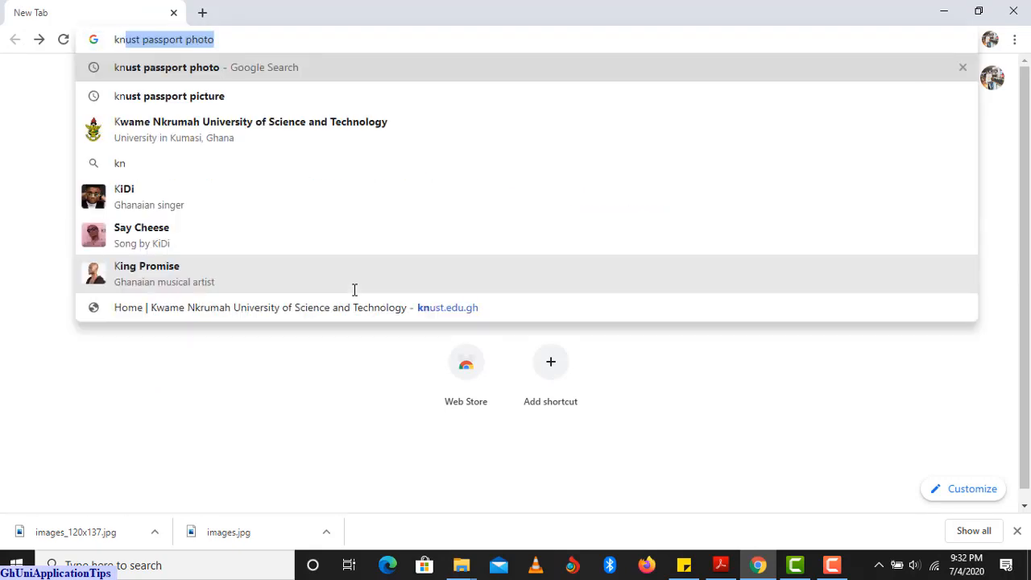
{"action": "type", "text": "u"}
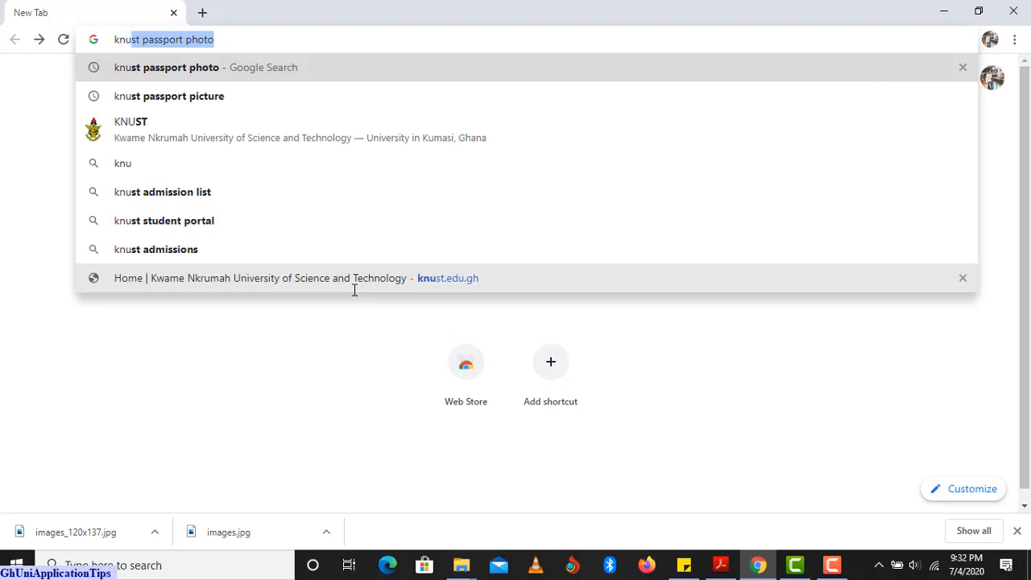
{"action": "type", "text": "st"}
{"action": "key", "text": "Return"}
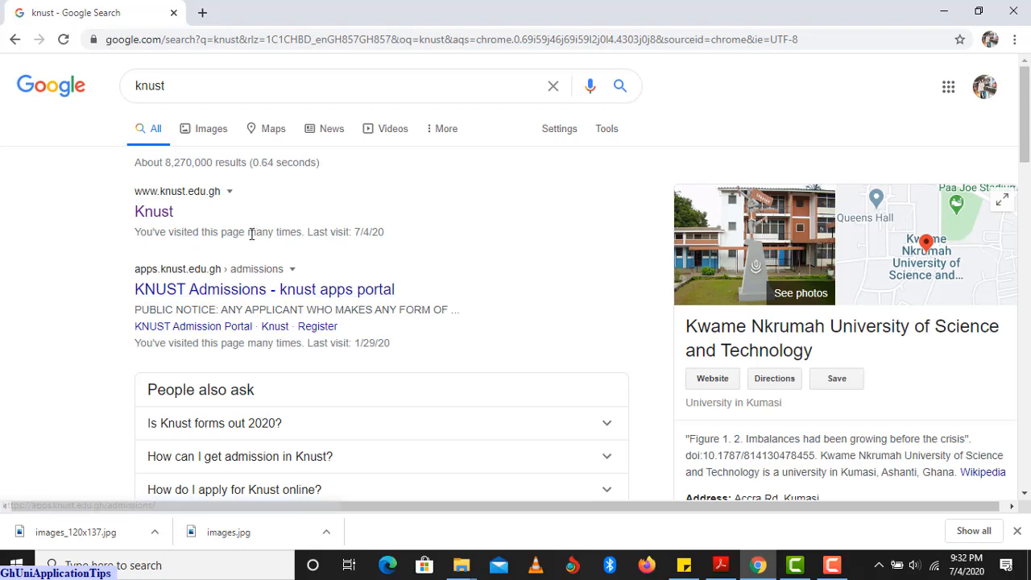
Open KNUST's Admissions > How to apply page and scroll to the July 31, 2020 undergraduate deadline.
{"action": "left_click", "coordinate": [157, 213]}
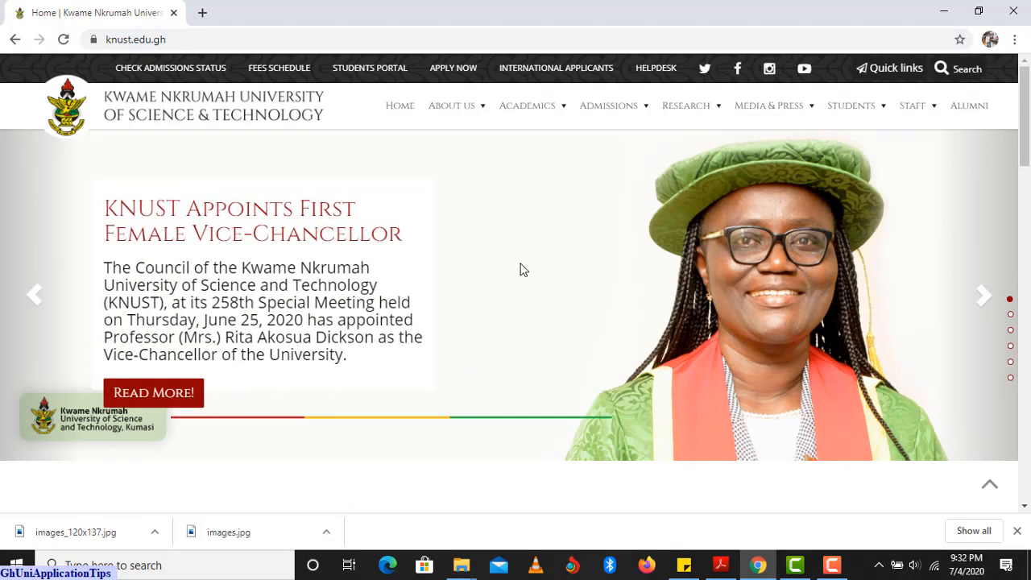
{"action": "mouse_move", "coordinate": [617, 121]}
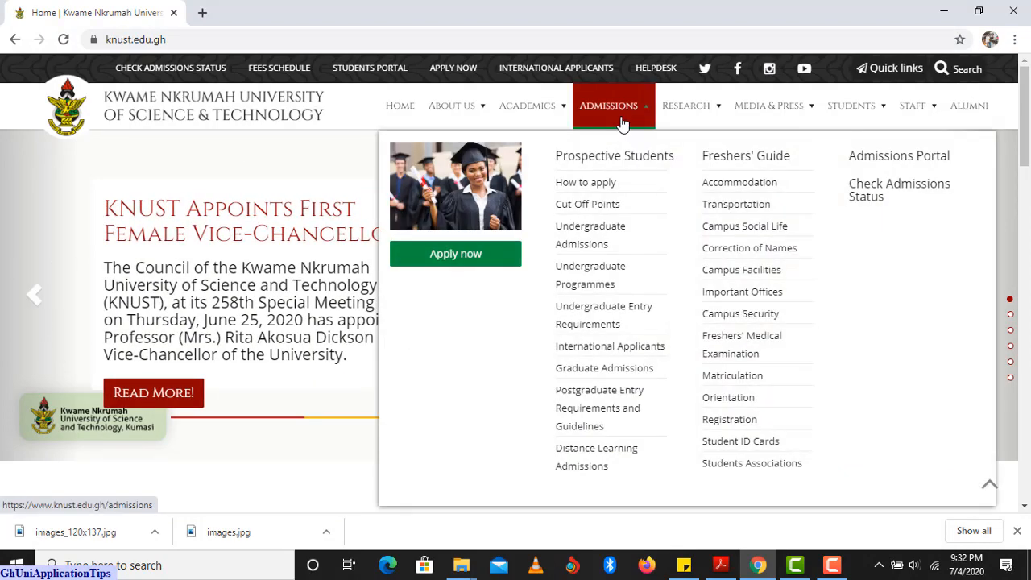
{"action": "left_click", "coordinate": [585, 183]}
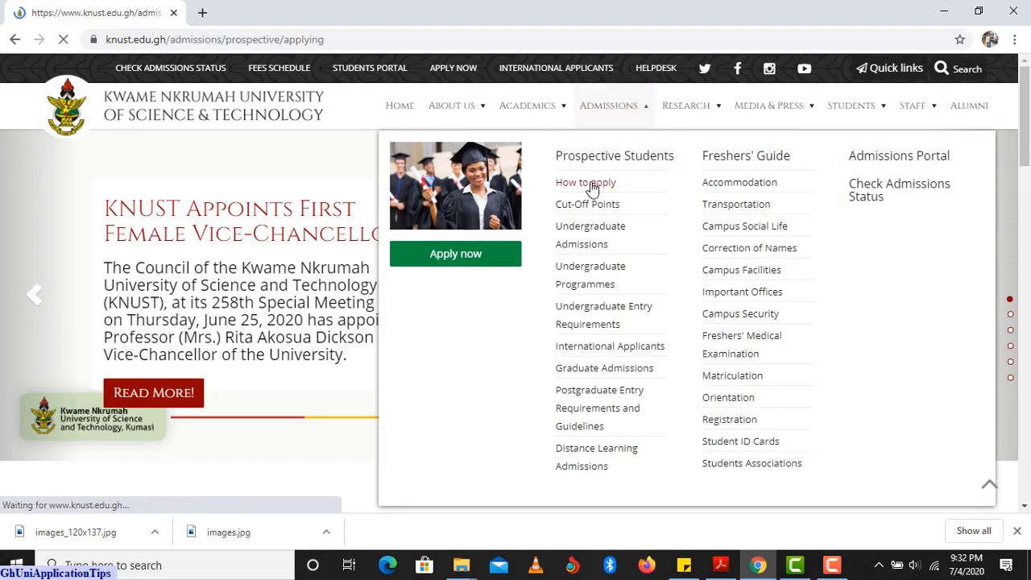
{"action": "scroll", "coordinate": [592, 189], "scroll_direction": "down", "scroll_amount": 2}
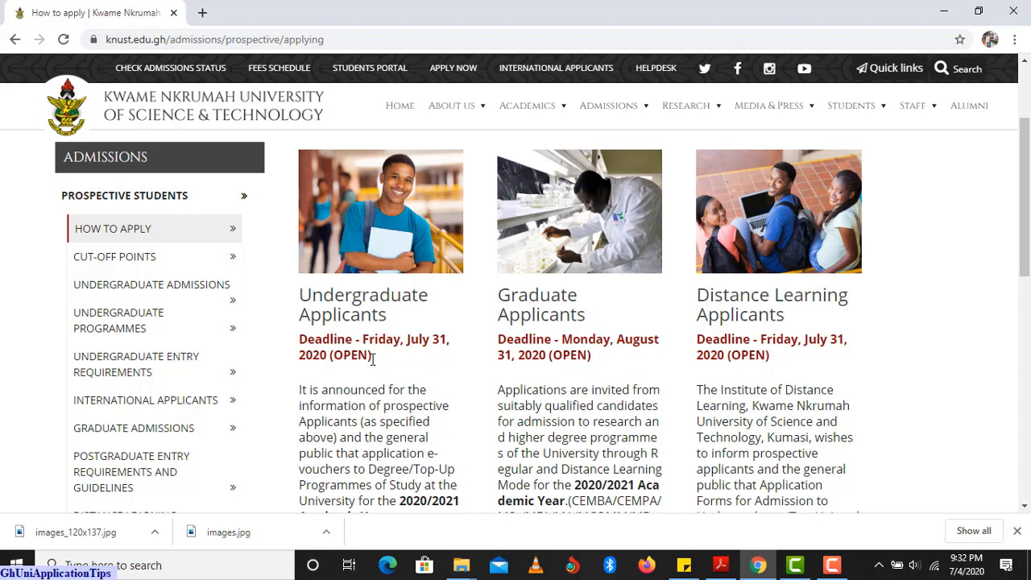
{"action": "scroll", "coordinate": [383, 366], "scroll_direction": "down", "scroll_amount": 1}
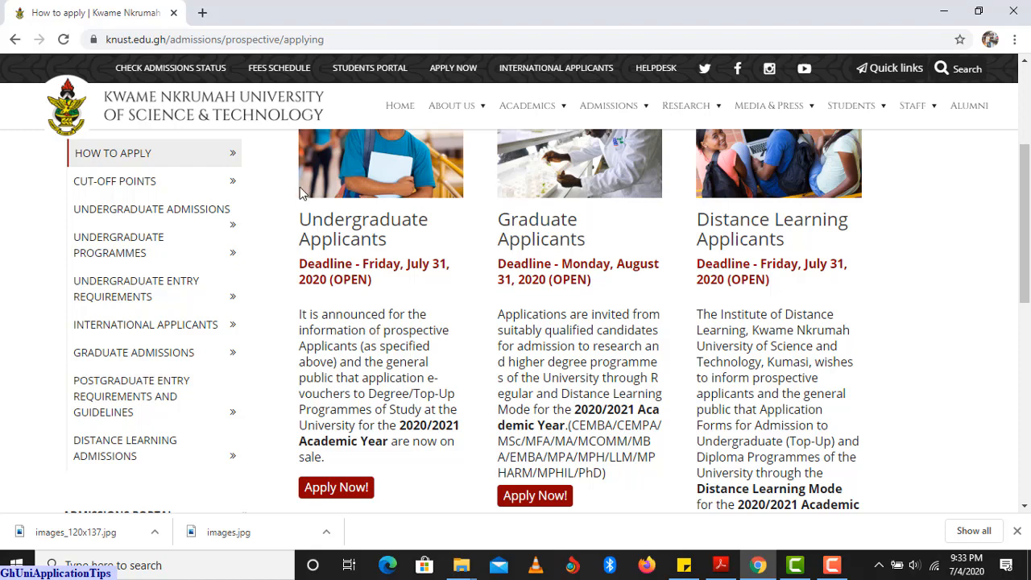
Go back three pages from the KNUST site to the New Tab page.
{"action": "left_click", "coordinate": [15, 40]}
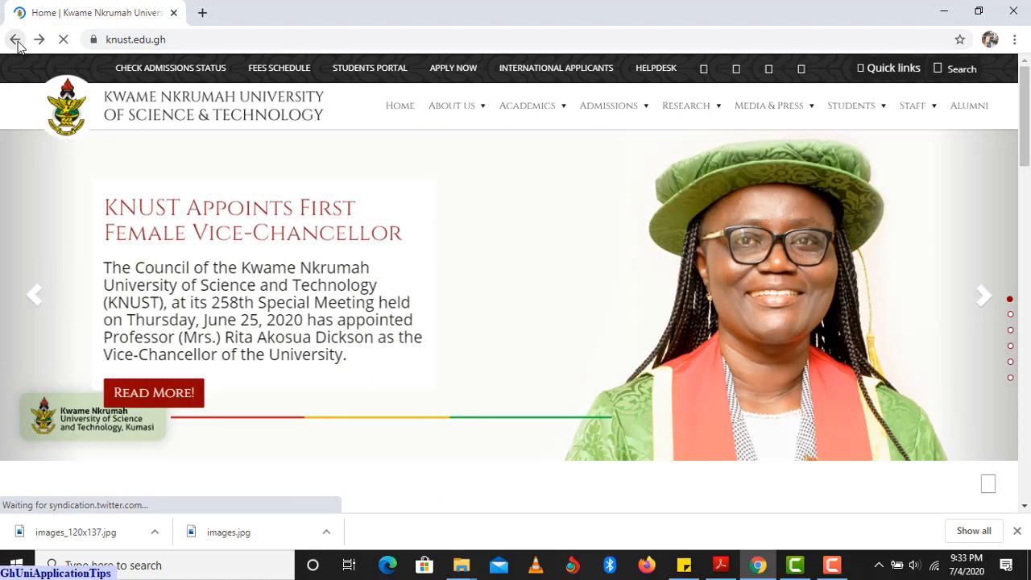
{"action": "left_click", "coordinate": [16, 40]}
{"action": "left_click", "coordinate": [15, 40]}
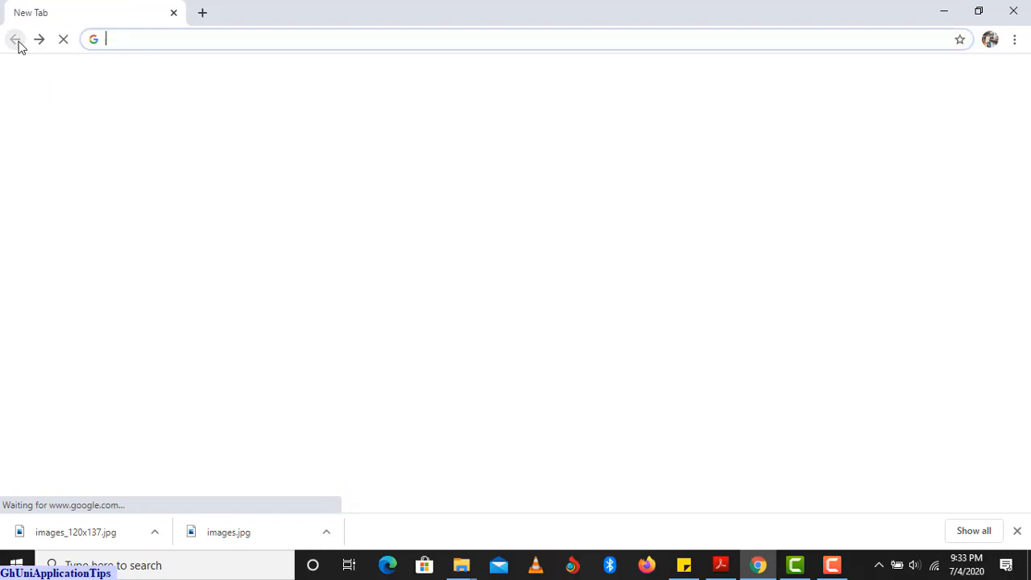
Search Google for 'uew' and open the University of Education, Winneba website.
{"action": "left_click", "coordinate": [360, 293]}
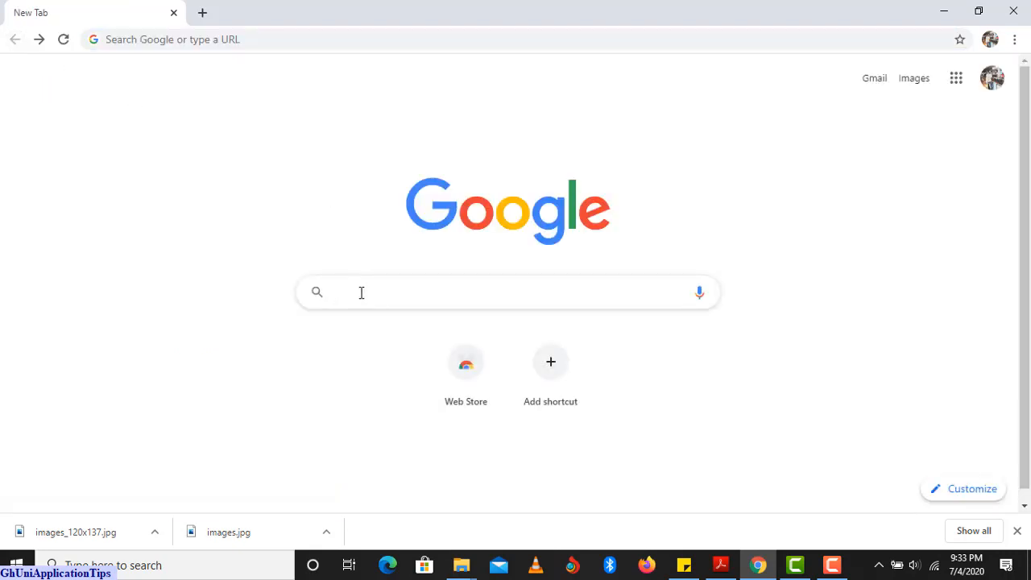
{"action": "type", "text": "uew"}
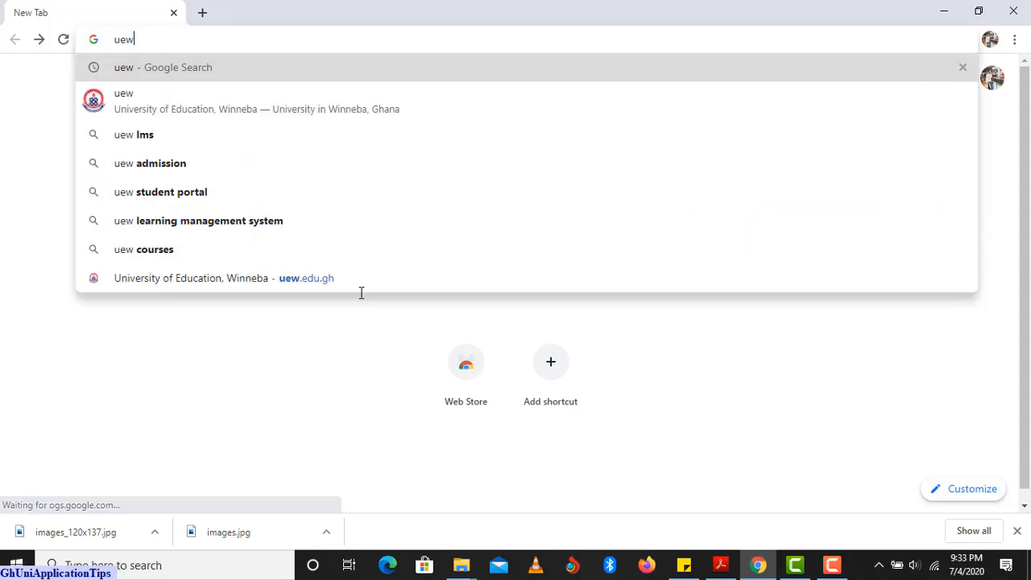
{"action": "left_click", "coordinate": [166, 108]}
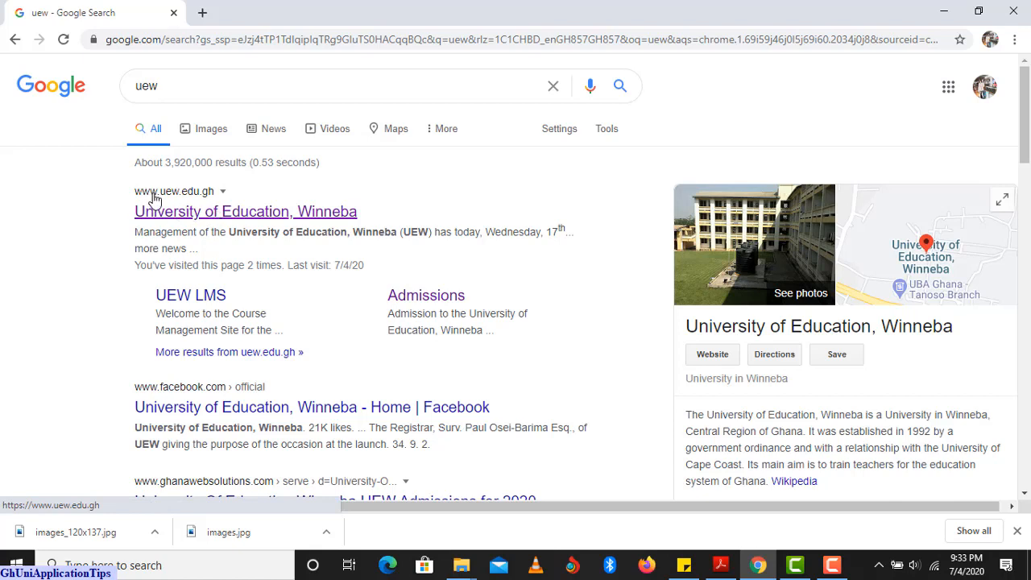
{"action": "left_click", "coordinate": [236, 212]}
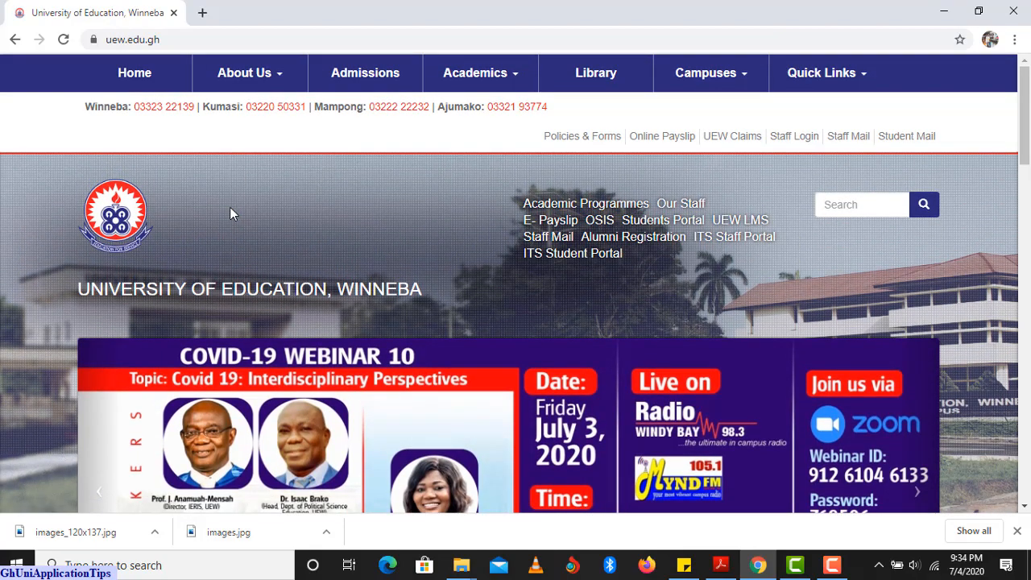
Open UEW Admissions and follow the Direct/Mature/Post-Diploma undergraduate programmes link.
{"action": "left_click", "coordinate": [358, 74]}
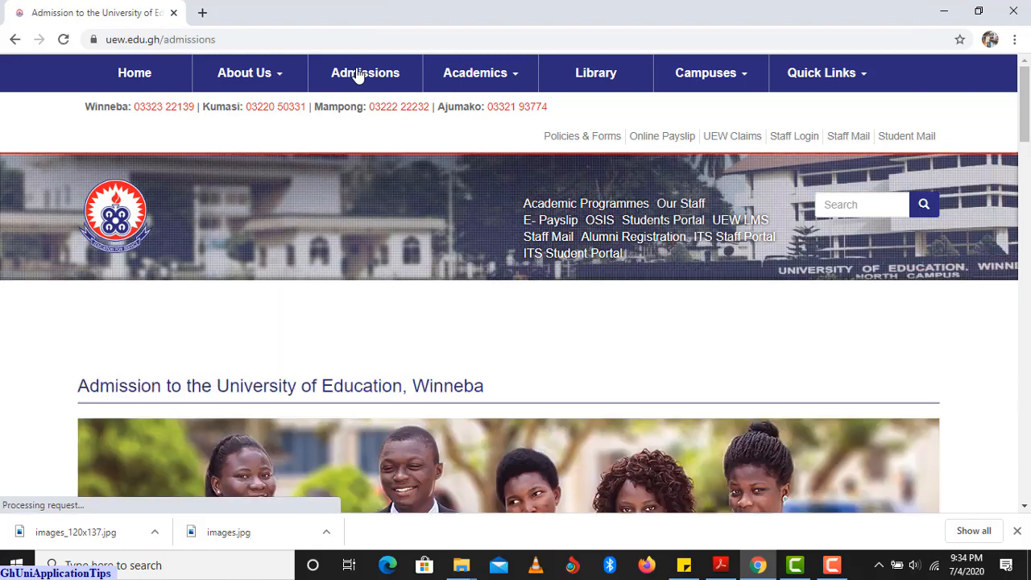
{"action": "scroll", "coordinate": [322, 157], "scroll_direction": "down", "scroll_amount": 5}
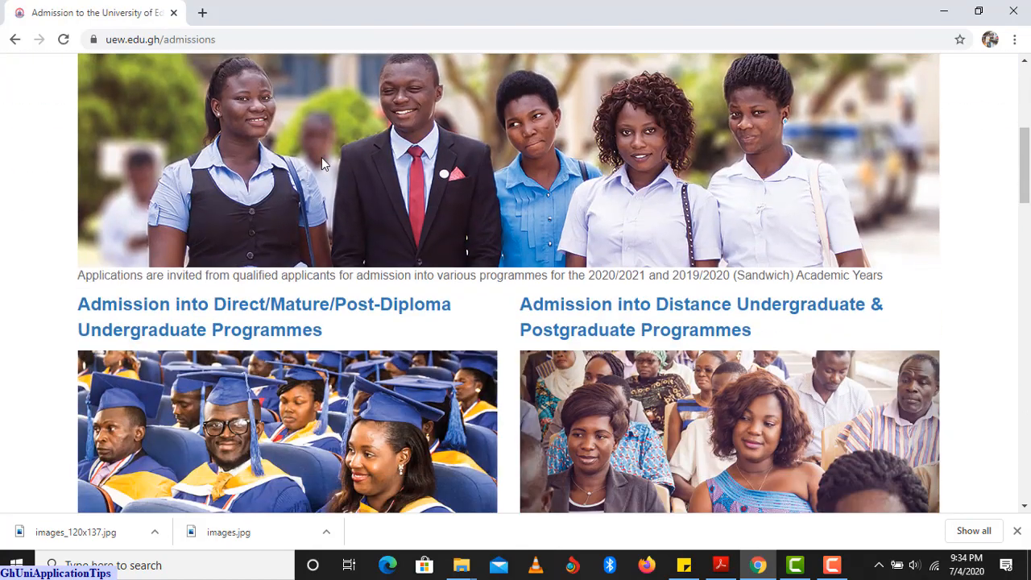
{"action": "scroll", "coordinate": [322, 157], "scroll_direction": "down", "scroll_amount": 1}
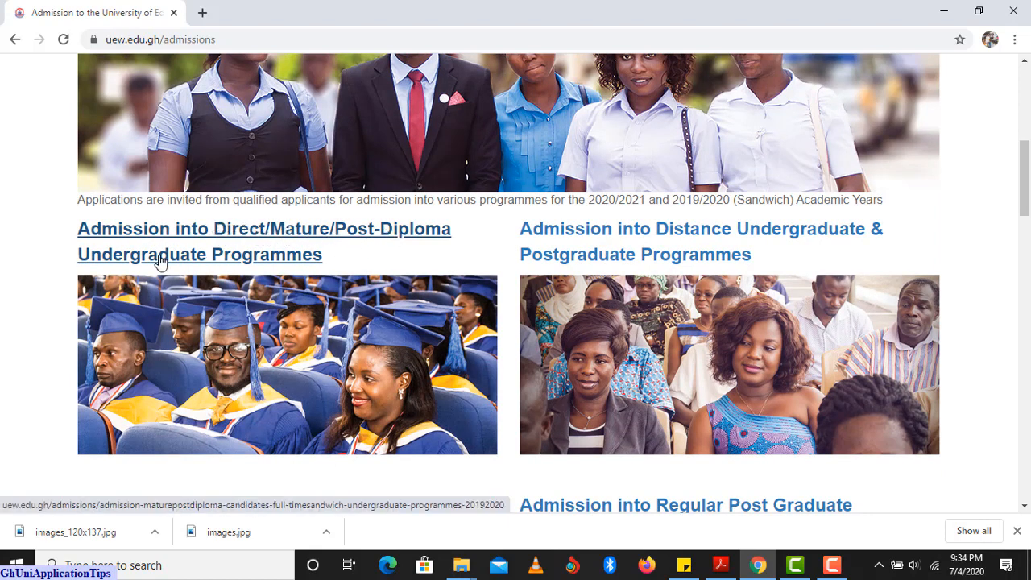
{"action": "left_click", "coordinate": [212, 233]}
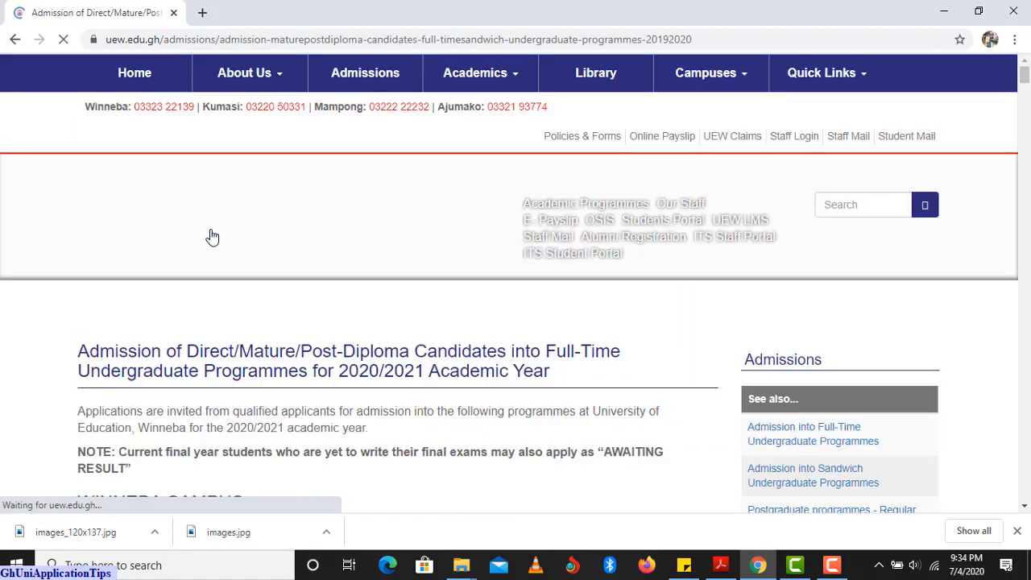
Scroll to the closing dates: Direct and Post-Diploma 15th July 2020, Mature 31st July 2020.
{"action": "scroll", "coordinate": [210, 229], "scroll_direction": "down", "scroll_amount": 10}
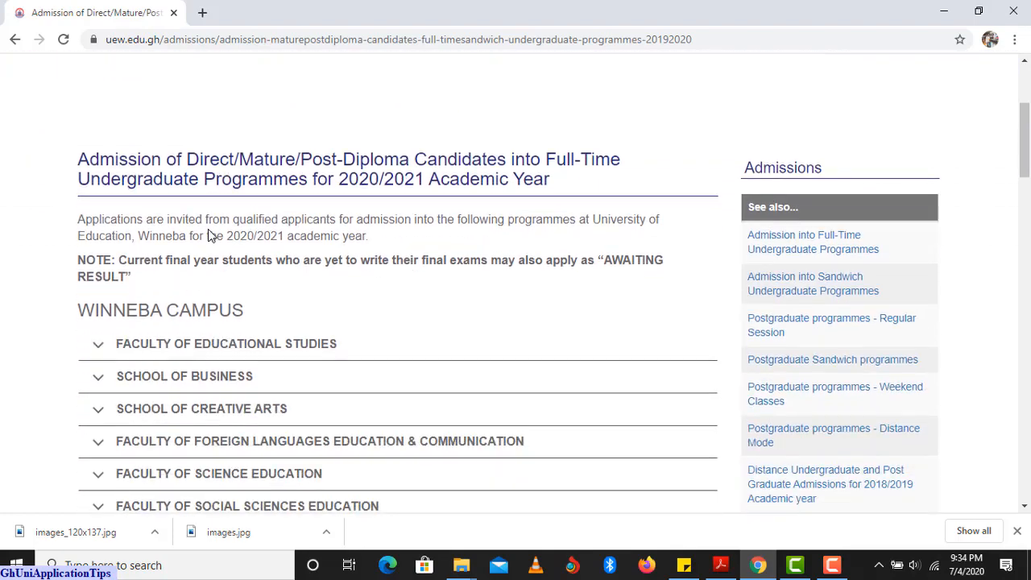
{"action": "scroll", "coordinate": [204, 227], "scroll_direction": "down", "scroll_amount": 1}
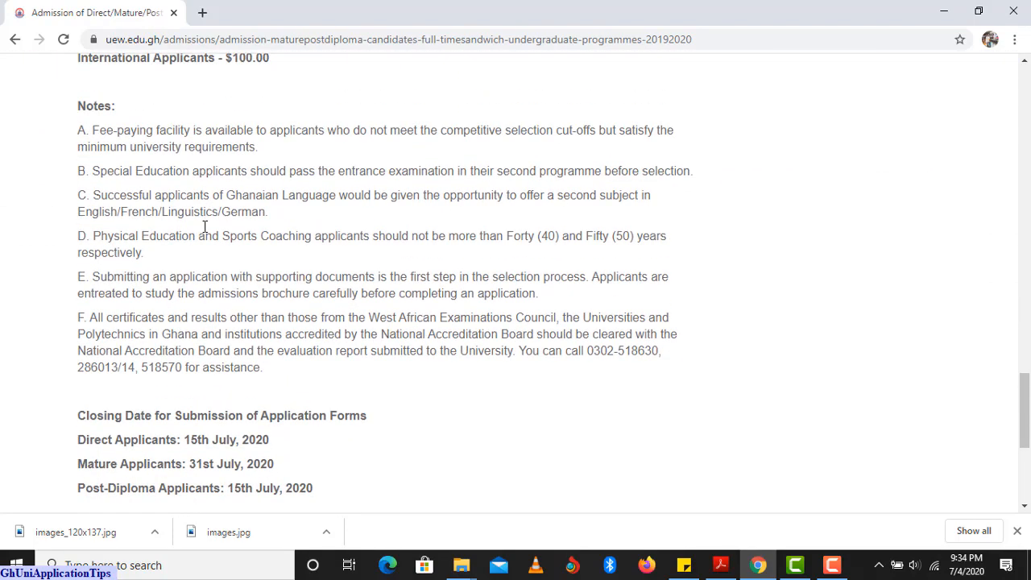
{"action": "scroll", "coordinate": [204, 227], "scroll_direction": "down", "scroll_amount": 2}
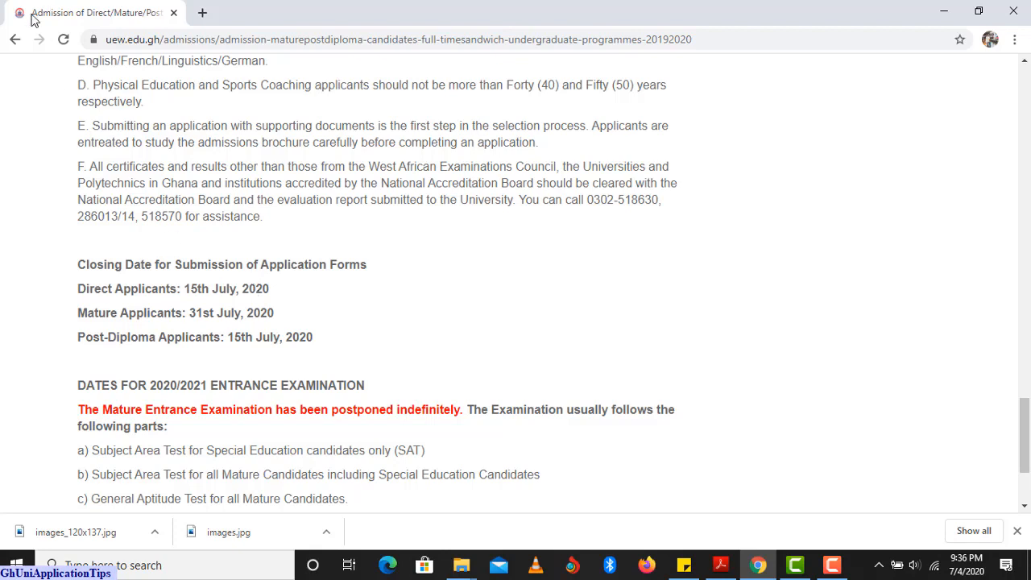
Go back four pages from the UEW admissions page to the blank New Tab page.
{"action": "left_click", "coordinate": [16, 41]}
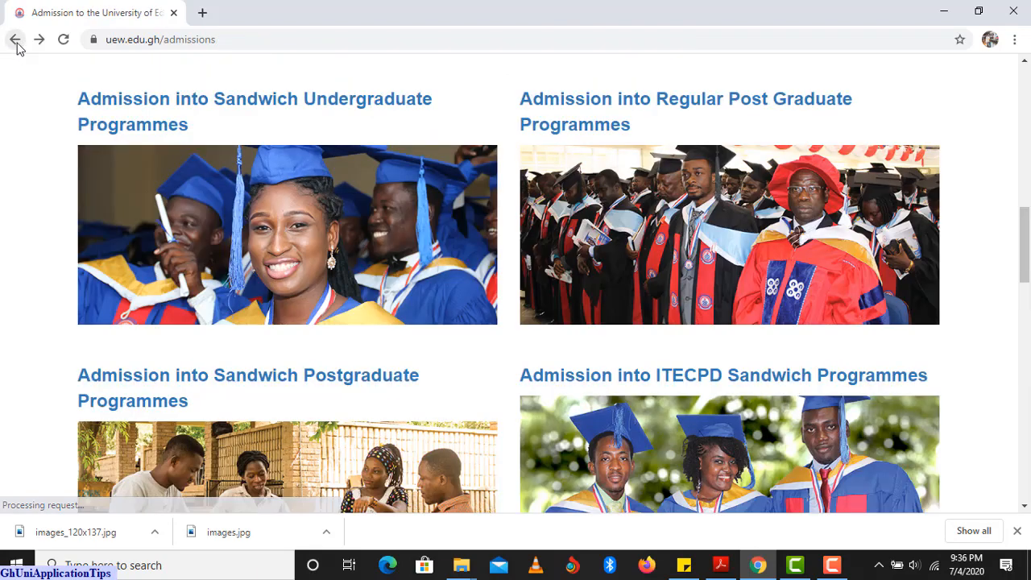
{"action": "left_click", "coordinate": [15, 40]}
{"action": "left_click", "coordinate": [17, 42]}
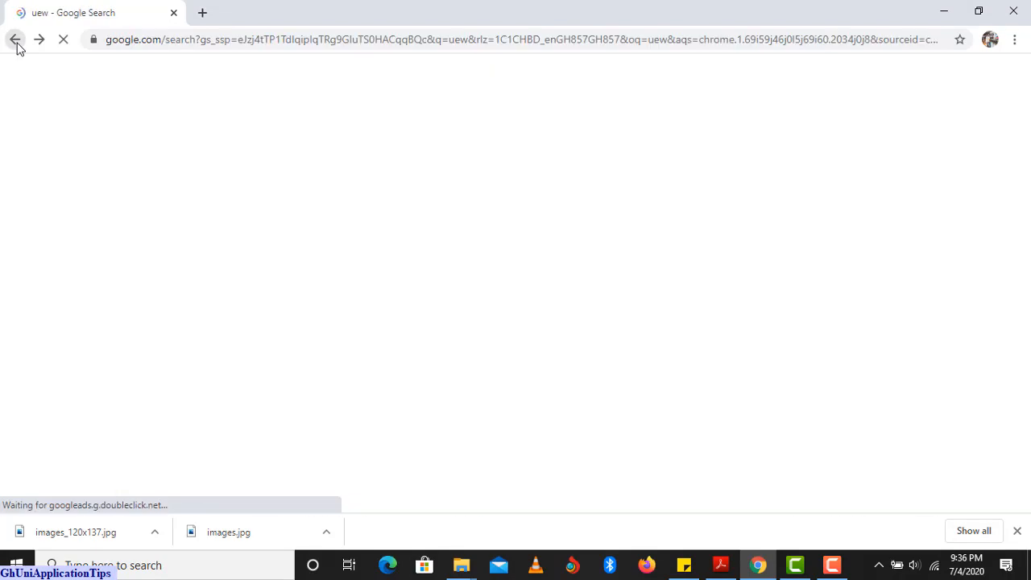
{"action": "left_click", "coordinate": [16, 42]}
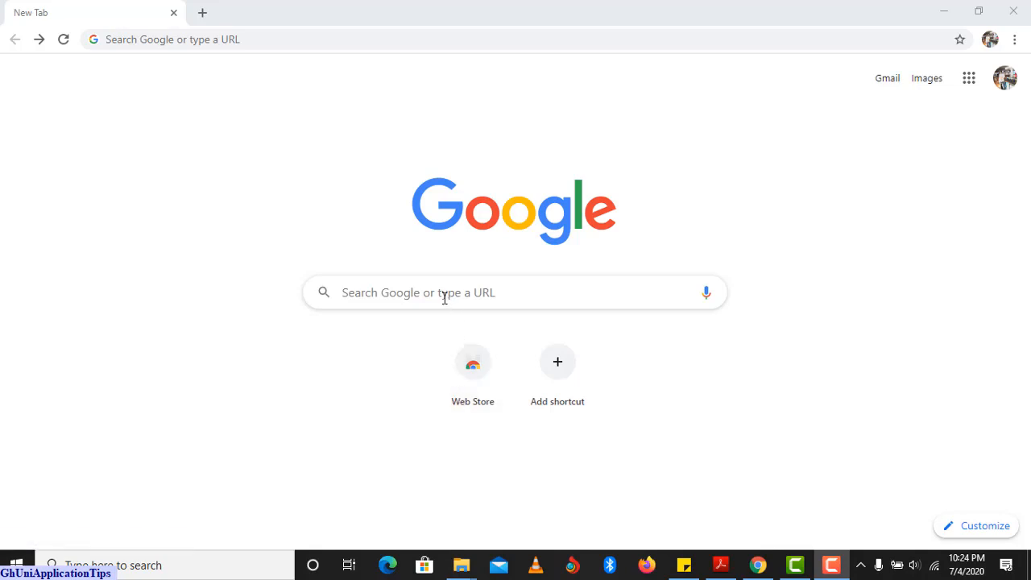
Search Google for 'ucc' and open the Home | University of Cape Coast result.
{"action": "left_click", "coordinate": [444, 298]}
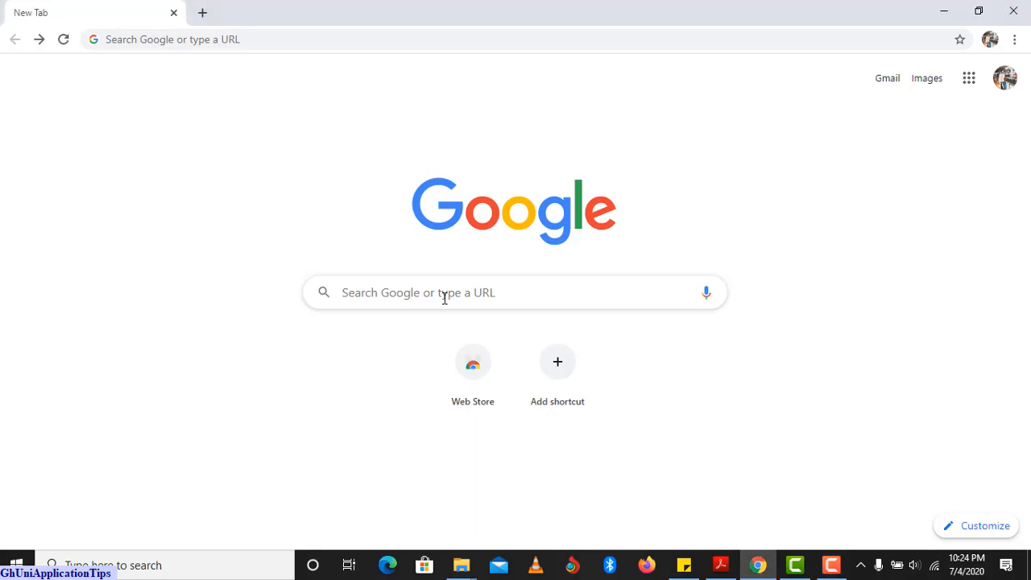
{"action": "type", "text": "ucc"}
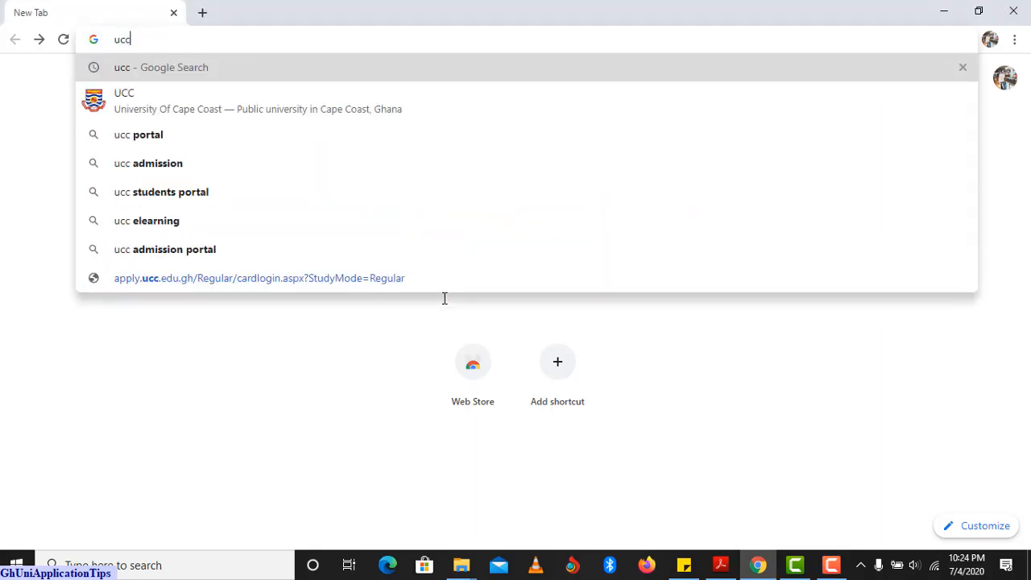
{"action": "key", "text": "Return"}
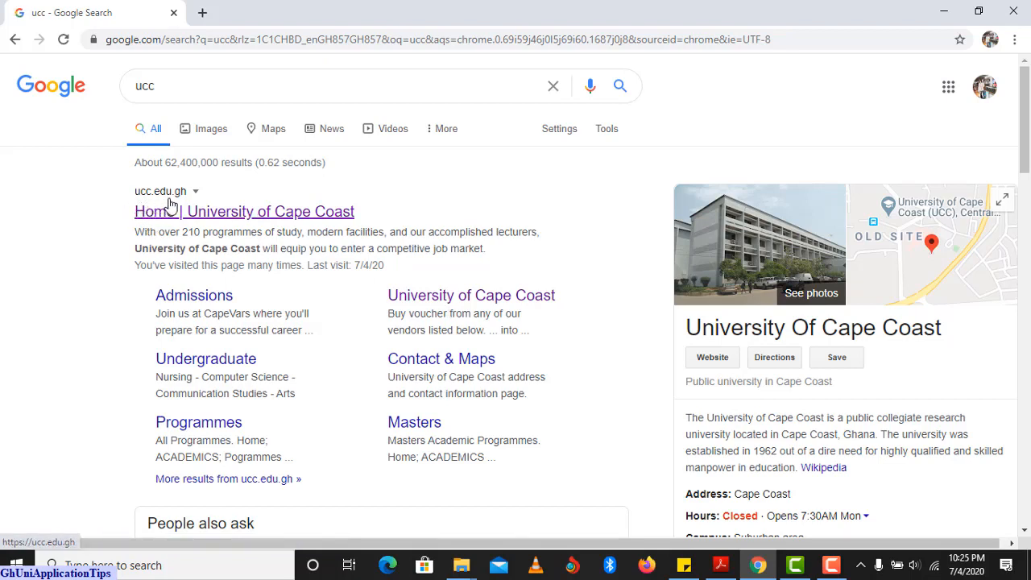
{"action": "left_click", "coordinate": [216, 216]}
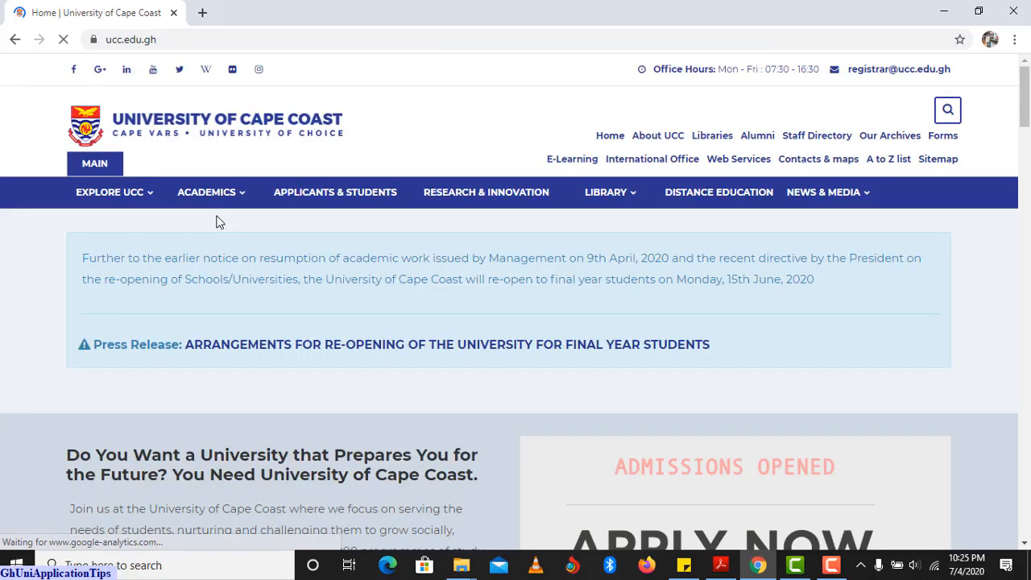
Scroll the UCC home page, then show the Academics > Programmes submenu of programme levels.
{"action": "scroll", "coordinate": [314, 265], "scroll_direction": "down", "scroll_amount": 1}
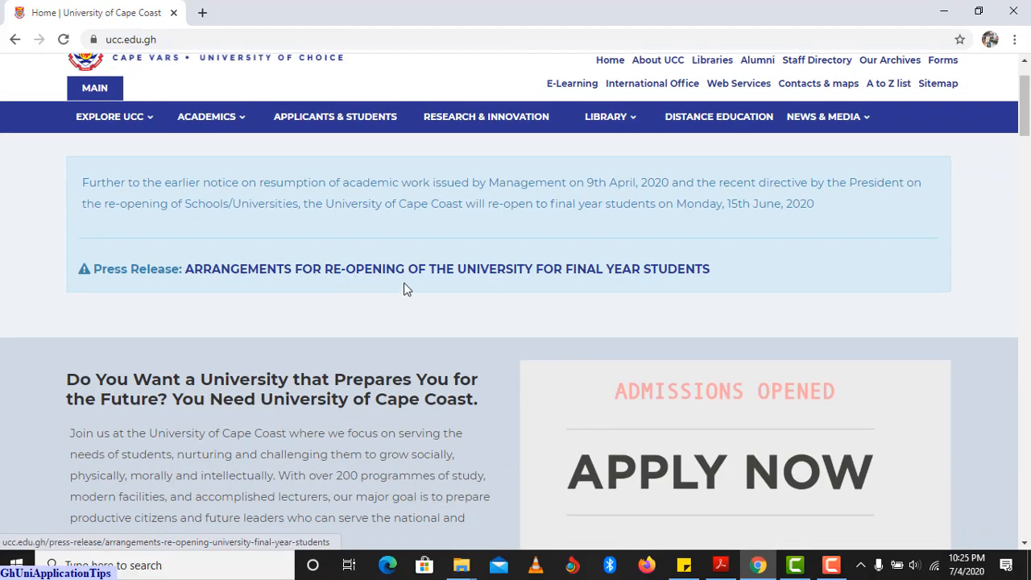
{"action": "scroll", "coordinate": [636, 232], "scroll_direction": "down", "scroll_amount": 1}
{"action": "scroll", "coordinate": [636, 233], "scroll_direction": "up", "scroll_amount": 2}
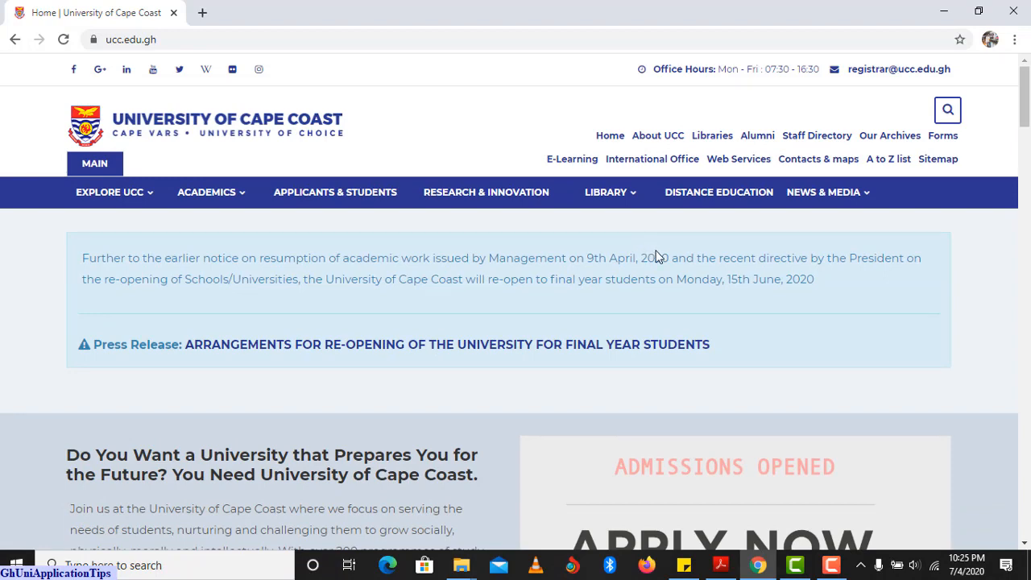
{"action": "scroll", "coordinate": [667, 253], "scroll_direction": "down", "scroll_amount": 1}
{"action": "scroll", "coordinate": [669, 255], "scroll_direction": "up", "scroll_amount": 1}
{"action": "scroll", "coordinate": [661, 453], "scroll_direction": "down", "scroll_amount": 4}
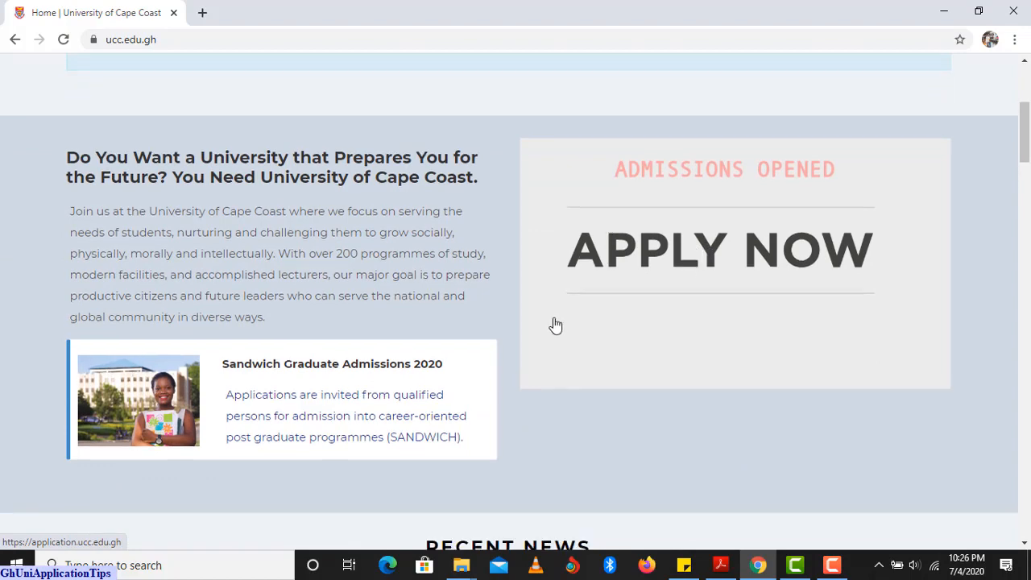
{"action": "scroll", "coordinate": [556, 326], "scroll_direction": "up", "scroll_amount": 3}
{"action": "scroll", "coordinate": [665, 363], "scroll_direction": "down", "scroll_amount": 1}
{"action": "scroll", "coordinate": [429, 326], "scroll_direction": "up", "scroll_amount": 2}
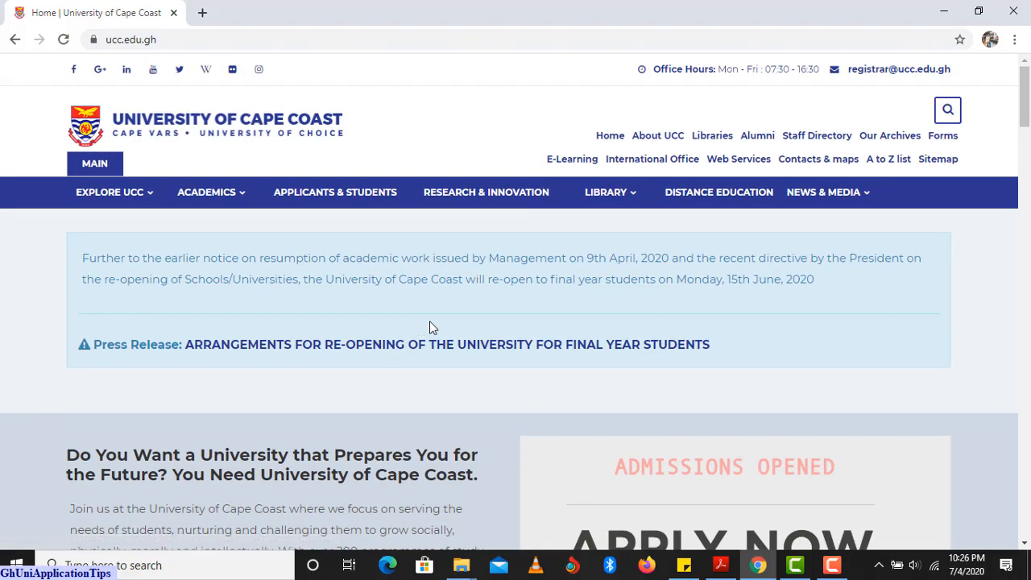
{"action": "scroll", "coordinate": [644, 390], "scroll_direction": "down", "scroll_amount": 2}
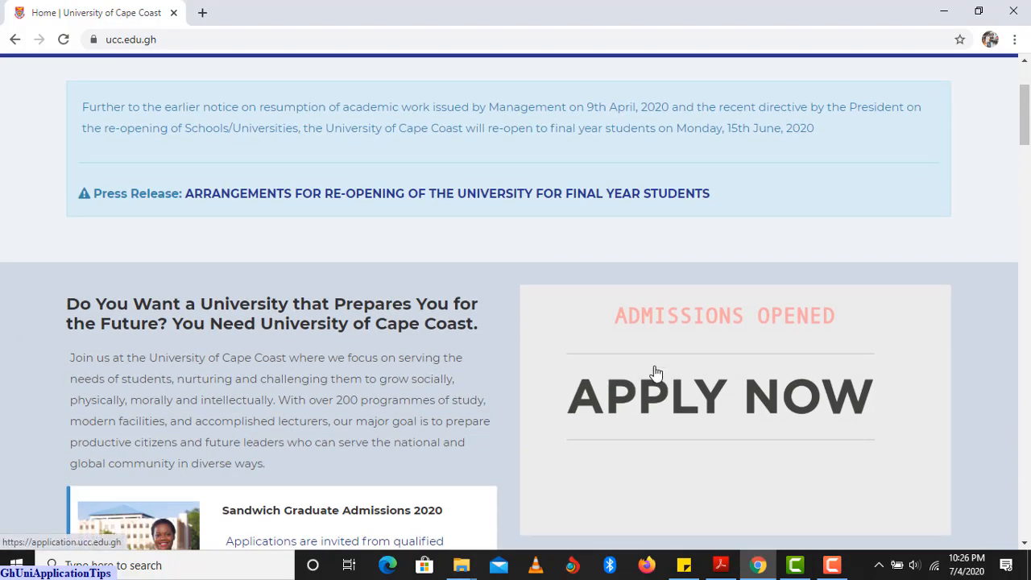
{"action": "scroll", "coordinate": [654, 373], "scroll_direction": "down", "scroll_amount": 1}
{"action": "scroll", "coordinate": [655, 370], "scroll_direction": "up", "scroll_amount": 3}
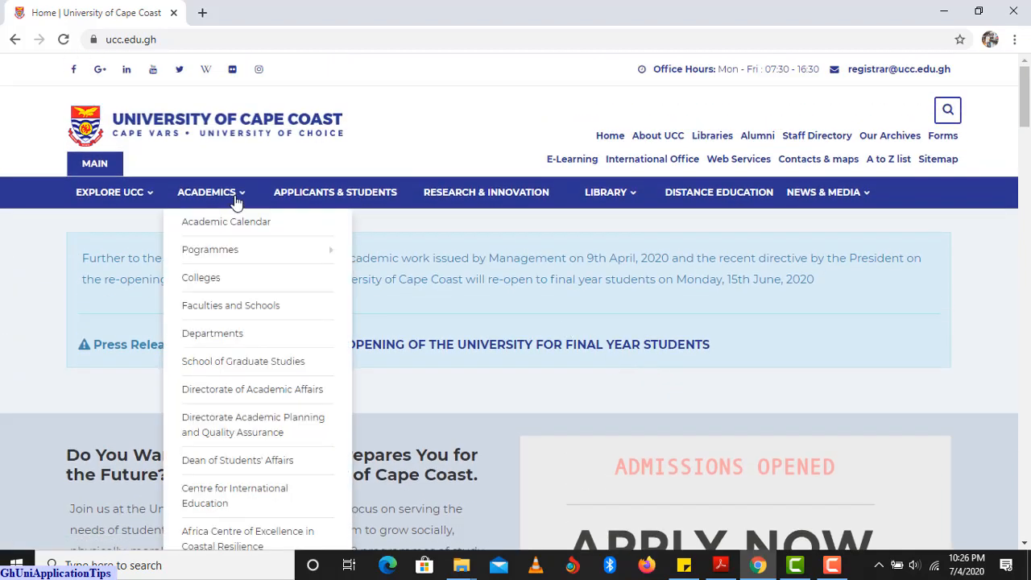
{"action": "mouse_move", "coordinate": [233, 199]}
{"action": "mouse_move", "coordinate": [245, 258]}
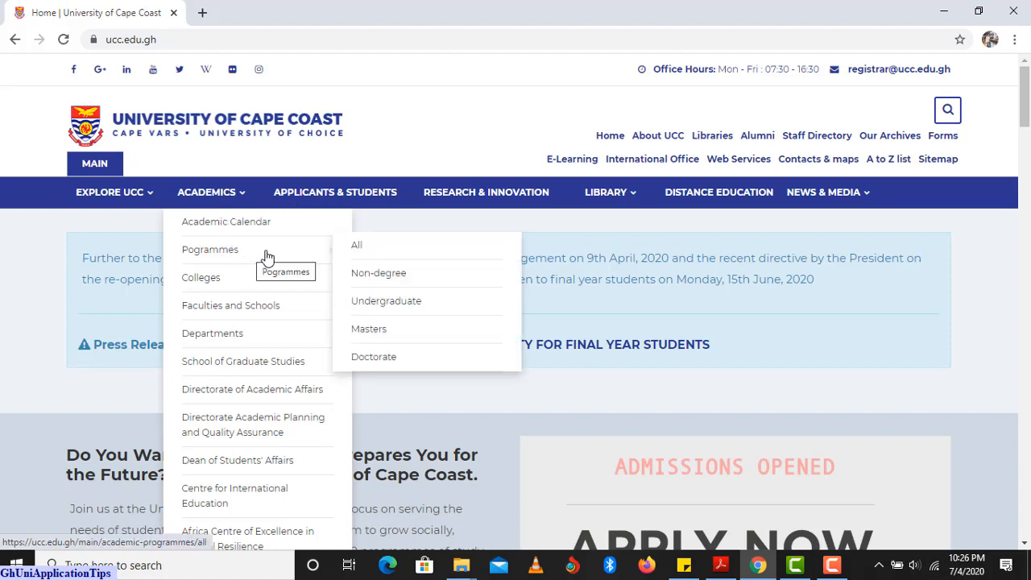
Browse the undergraduate programmes list and open B.A Communication Studies (Regular).
{"action": "left_click", "coordinate": [387, 302]}
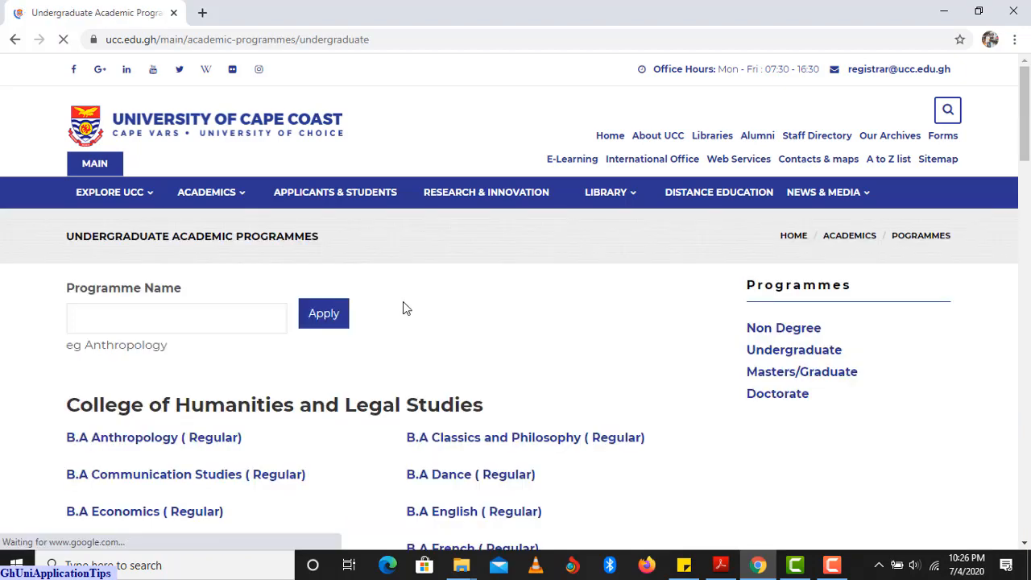
{"action": "scroll", "coordinate": [405, 308], "scroll_direction": "down", "scroll_amount": 3}
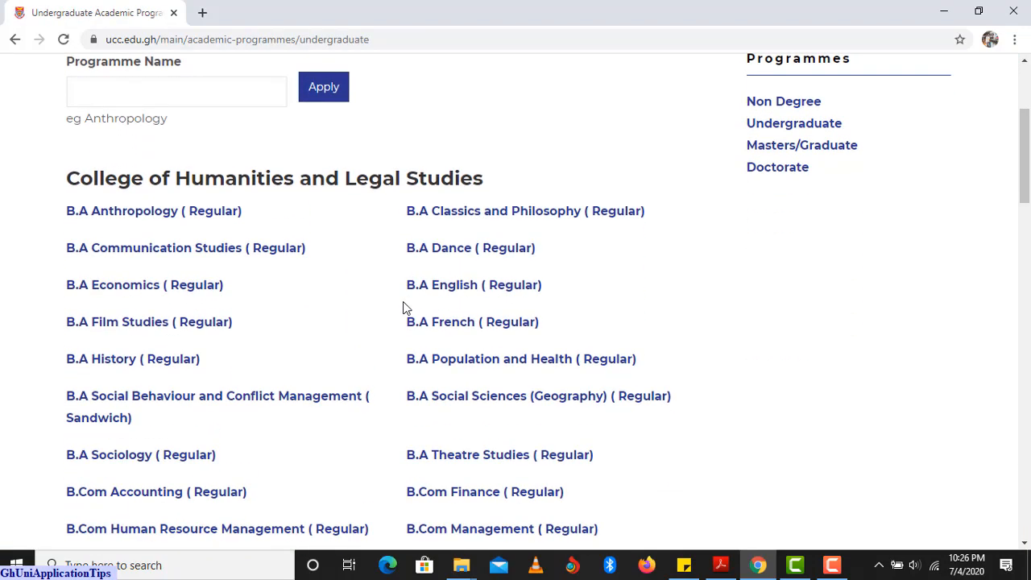
{"action": "scroll", "coordinate": [405, 309], "scroll_direction": "down", "scroll_amount": 1}
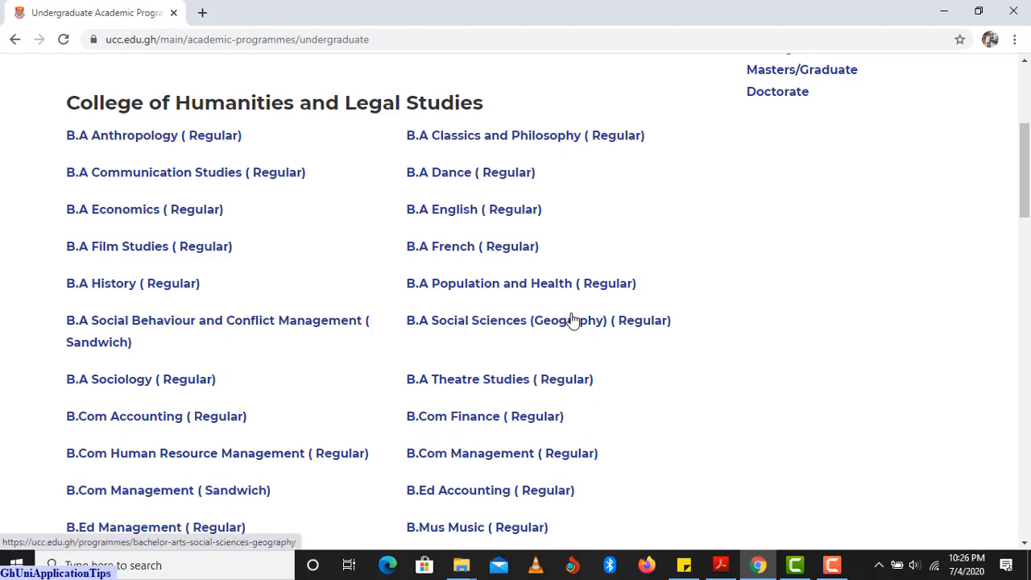
{"action": "scroll", "coordinate": [576, 319], "scroll_direction": "down", "scroll_amount": 1}
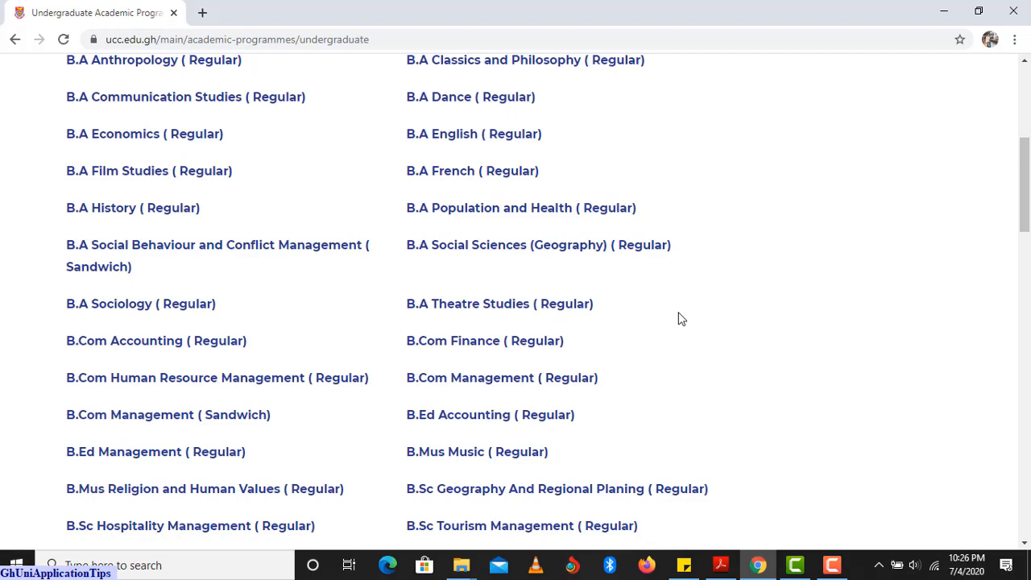
{"action": "scroll", "coordinate": [687, 324], "scroll_direction": "up", "scroll_amount": 1}
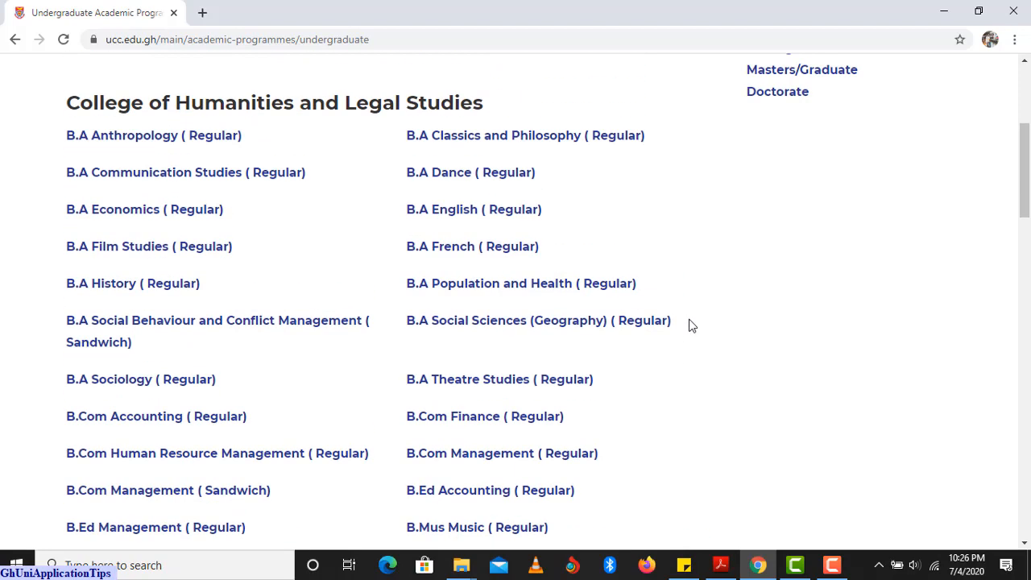
{"action": "scroll", "coordinate": [689, 326], "scroll_direction": "up", "scroll_amount": 2}
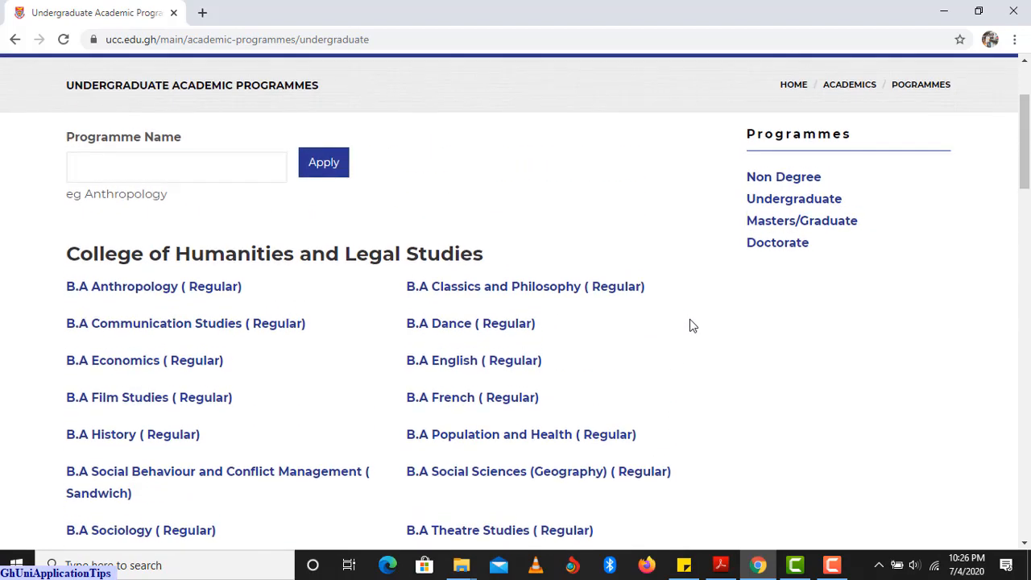
{"action": "scroll", "coordinate": [689, 325], "scroll_direction": "down", "scroll_amount": 7}
{"action": "scroll", "coordinate": [689, 319], "scroll_direction": "down", "scroll_amount": 9}
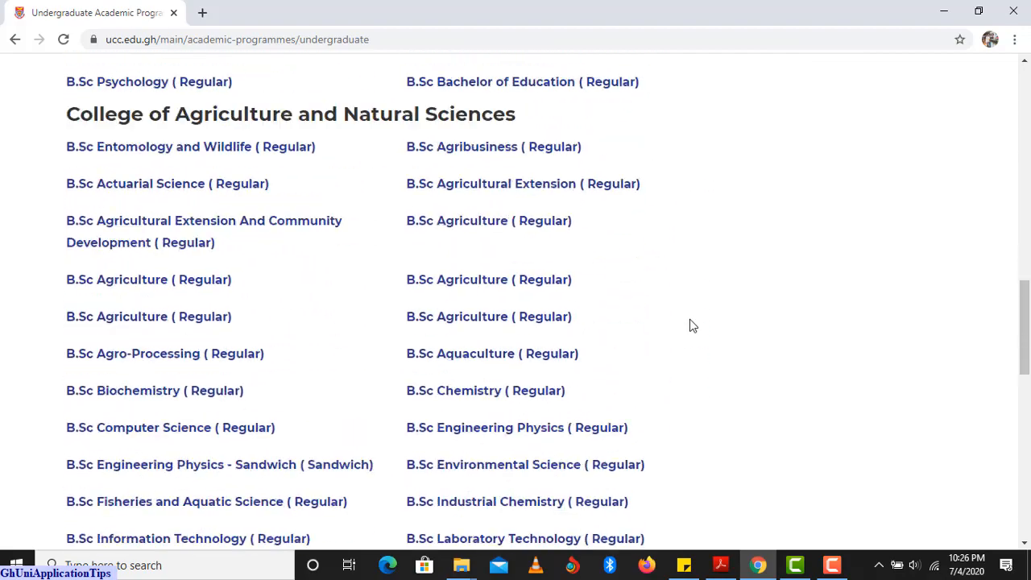
{"action": "scroll", "coordinate": [689, 320], "scroll_direction": "up", "scroll_amount": 5}
{"action": "scroll", "coordinate": [689, 322], "scroll_direction": "up", "scroll_amount": 9}
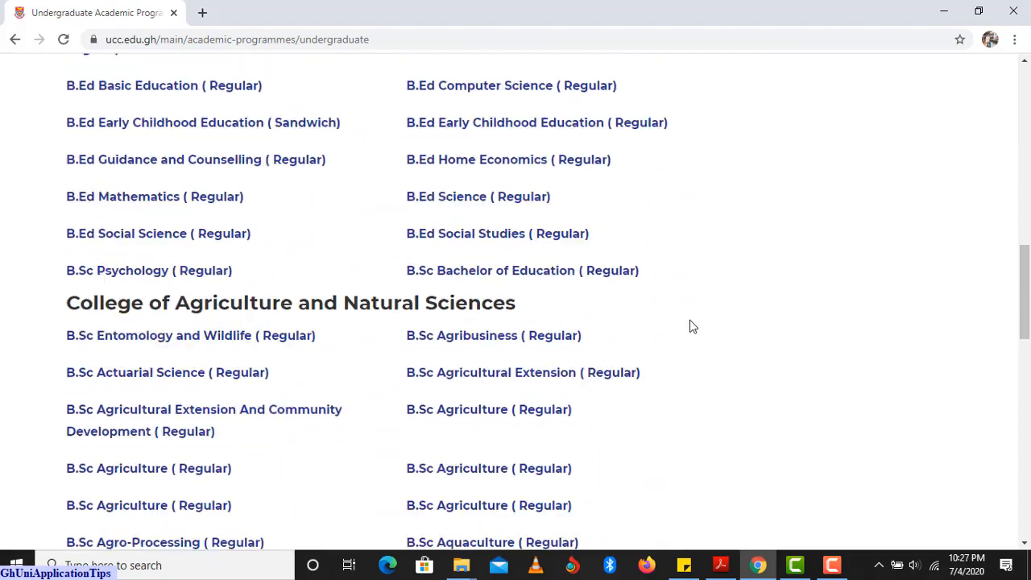
{"action": "scroll", "coordinate": [690, 325], "scroll_direction": "up", "scroll_amount": 2}
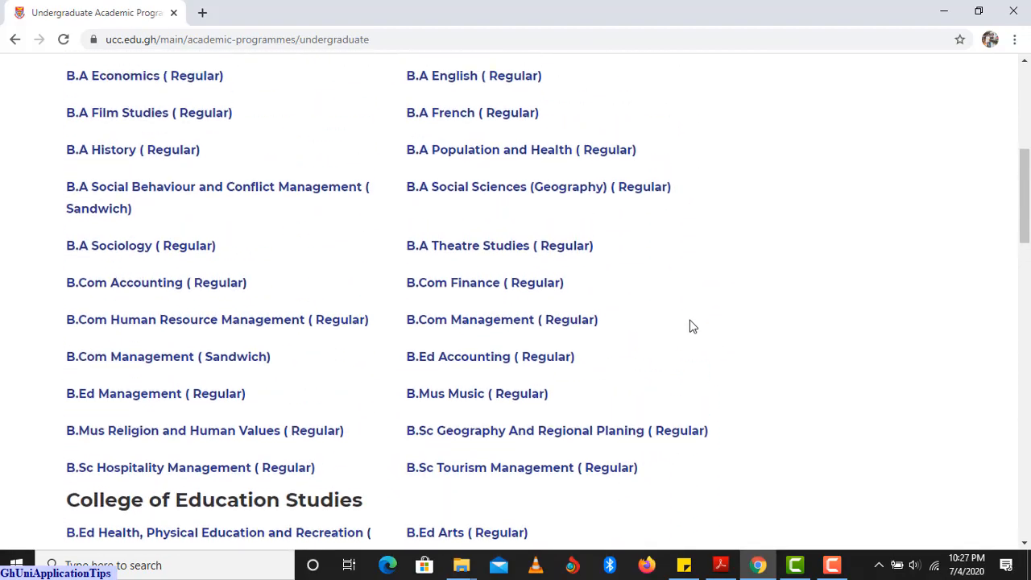
{"action": "scroll", "coordinate": [689, 326], "scroll_direction": "up", "scroll_amount": 3}
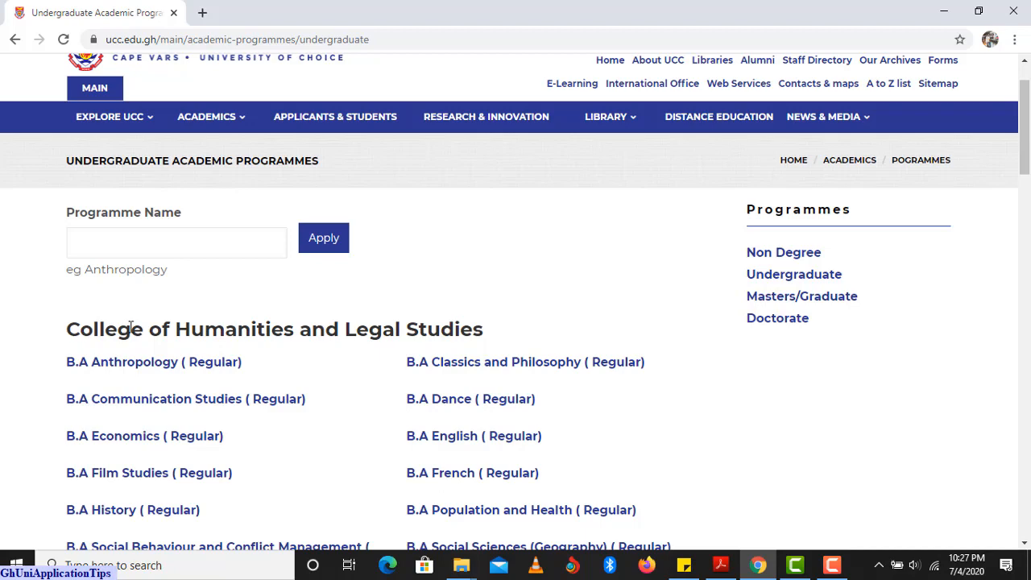
{"action": "scroll", "coordinate": [360, 338], "scroll_direction": "down", "scroll_amount": 1}
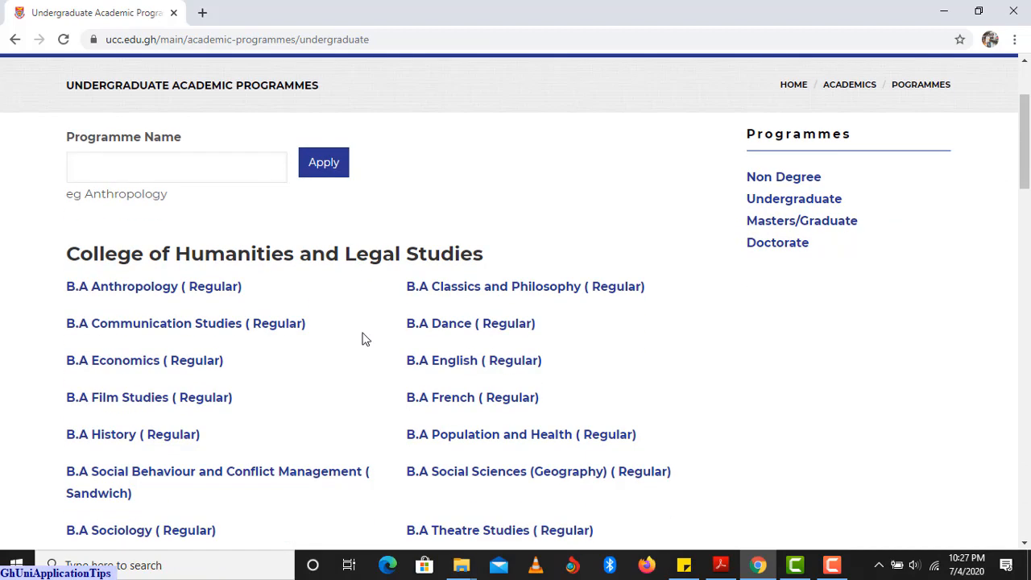
{"action": "scroll", "coordinate": [352, 311], "scroll_direction": "down", "scroll_amount": 2}
{"action": "scroll", "coordinate": [352, 310], "scroll_direction": "down", "scroll_amount": 1}
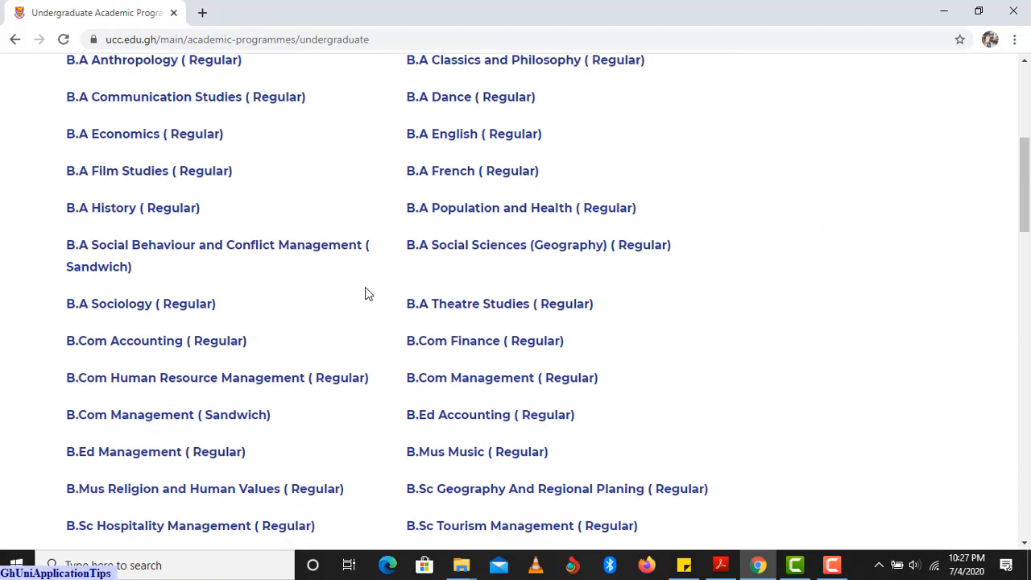
{"action": "scroll", "coordinate": [363, 292], "scroll_direction": "down", "scroll_amount": 3}
{"action": "scroll", "coordinate": [371, 239], "scroll_direction": "up", "scroll_amount": 4}
{"action": "scroll", "coordinate": [269, 258], "scroll_direction": "down", "scroll_amount": 1}
{"action": "scroll", "coordinate": [375, 288], "scroll_direction": "down", "scroll_amount": 2}
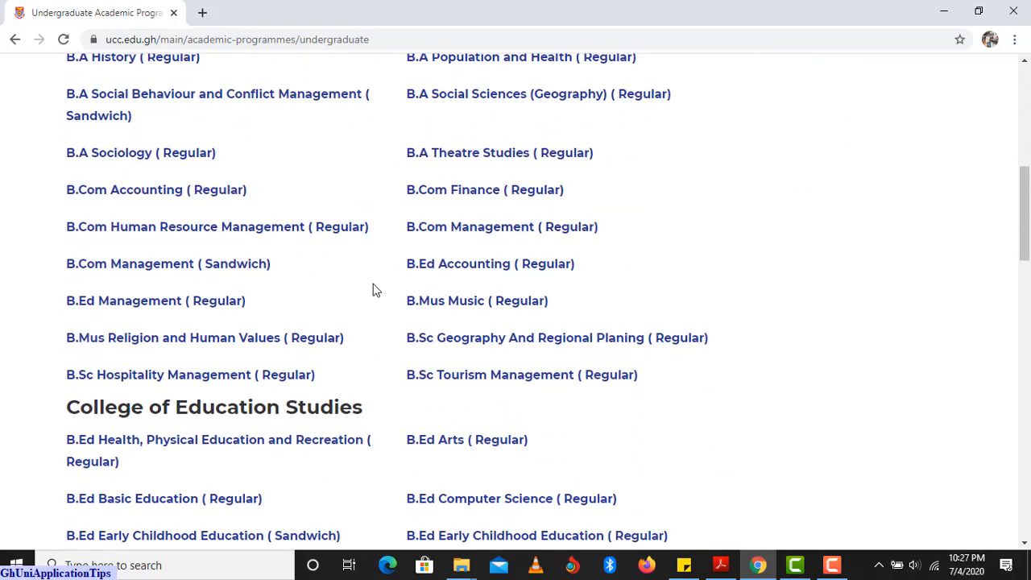
{"action": "scroll", "coordinate": [326, 329], "scroll_direction": "down", "scroll_amount": 2}
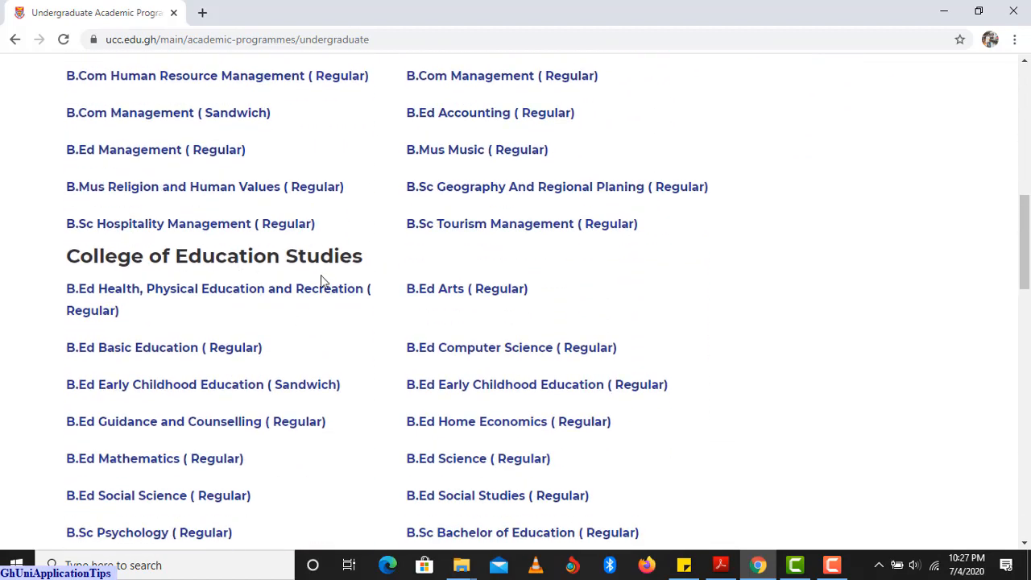
{"action": "scroll", "coordinate": [270, 336], "scroll_direction": "down", "scroll_amount": 2}
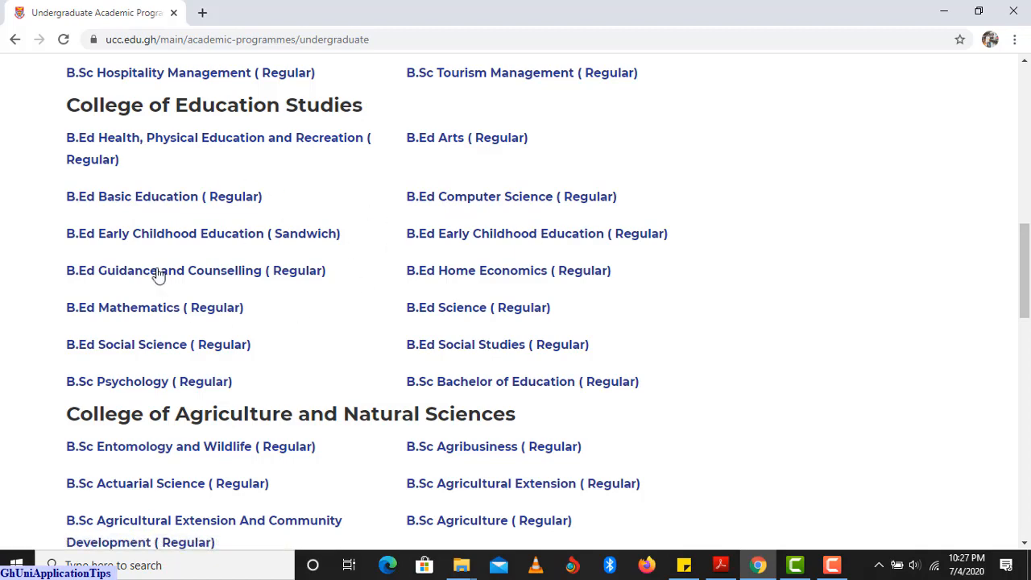
{"action": "scroll", "coordinate": [405, 285], "scroll_direction": "down", "scroll_amount": 1}
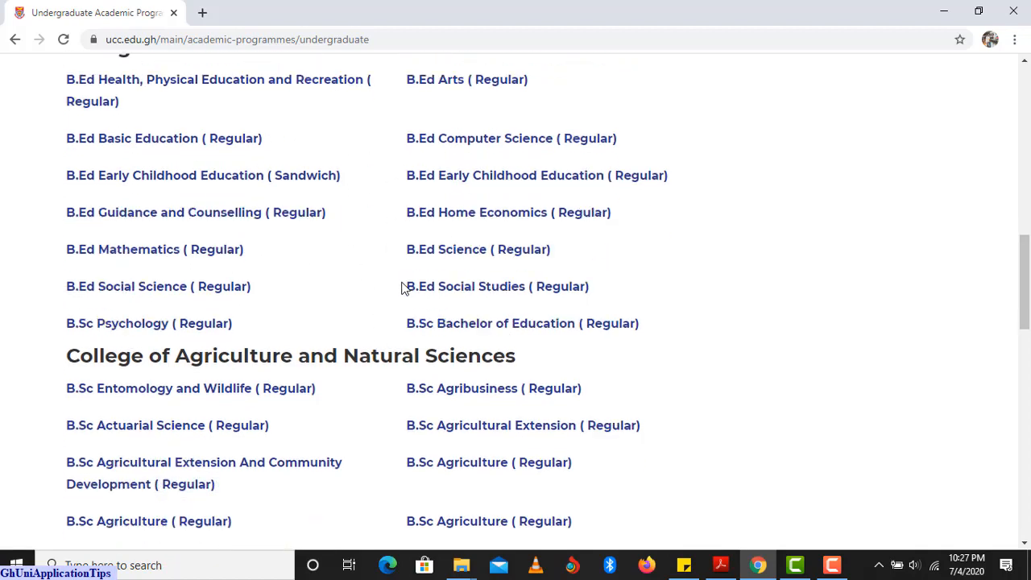
{"action": "scroll", "coordinate": [246, 318], "scroll_direction": "down", "scroll_amount": 2}
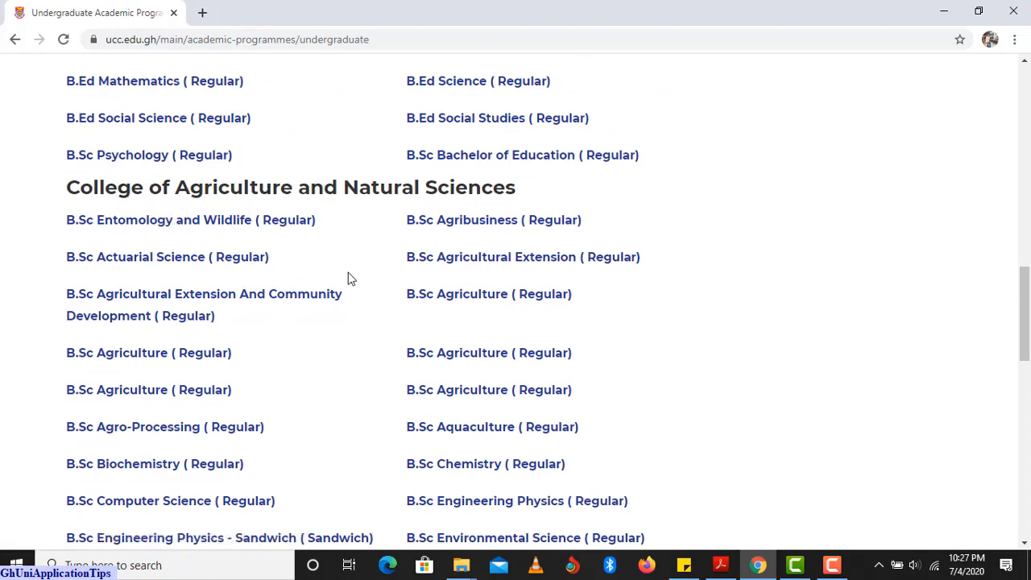
{"action": "scroll", "coordinate": [340, 290], "scroll_direction": "down", "scroll_amount": 7}
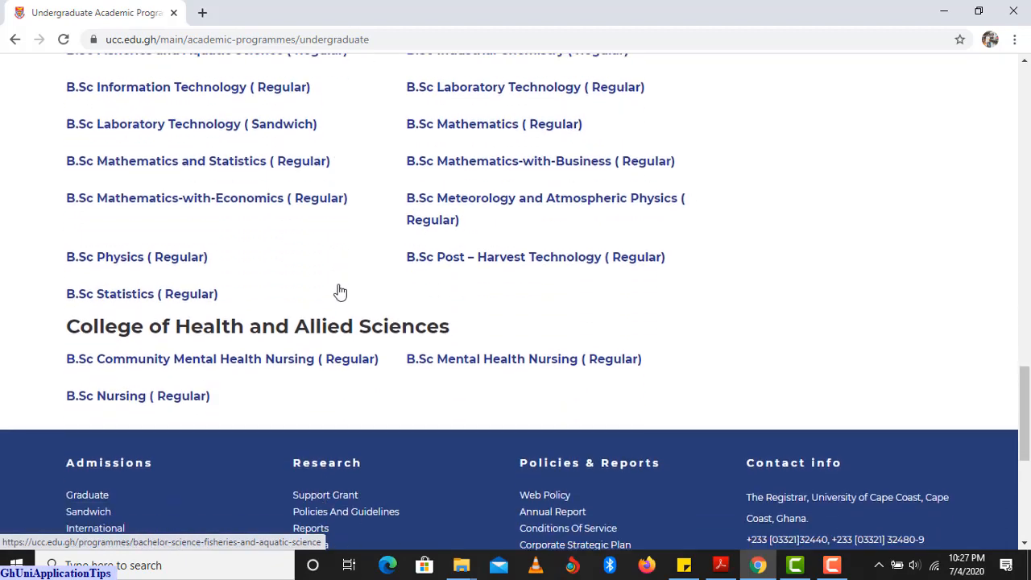
{"action": "scroll", "coordinate": [340, 292], "scroll_direction": "down", "scroll_amount": 1}
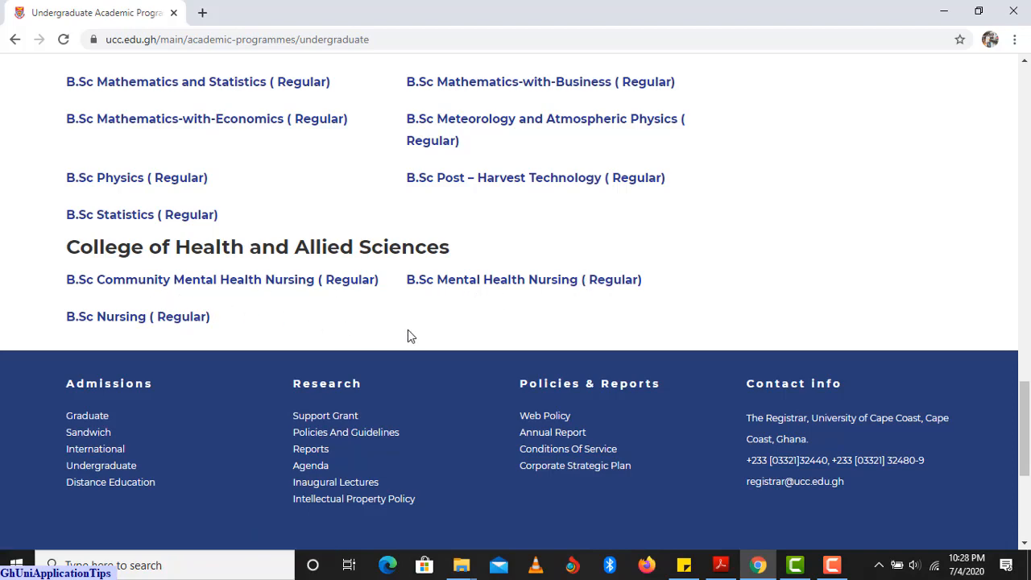
{"action": "scroll", "coordinate": [408, 330], "scroll_direction": "up", "scroll_amount": 8}
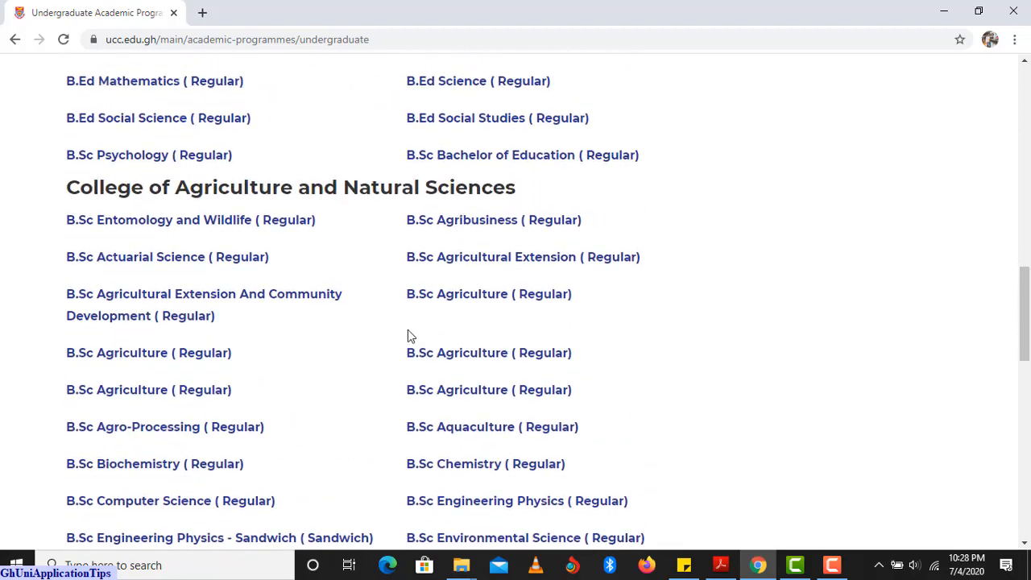
{"action": "scroll", "coordinate": [408, 330], "scroll_direction": "up", "scroll_amount": 6}
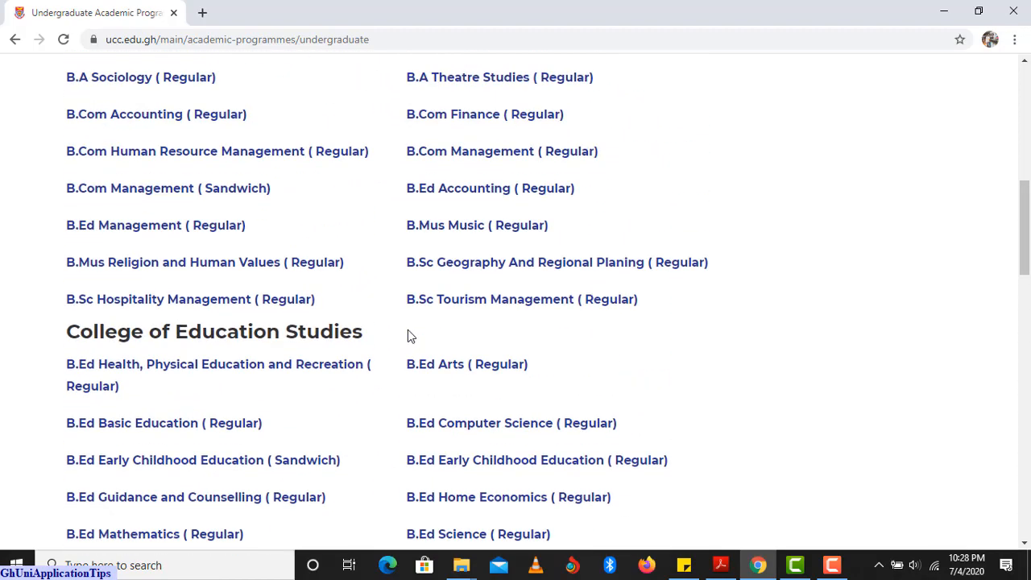
{"action": "scroll", "coordinate": [407, 330], "scroll_direction": "up", "scroll_amount": 2}
{"action": "scroll", "coordinate": [408, 336], "scroll_direction": "up", "scroll_amount": 2}
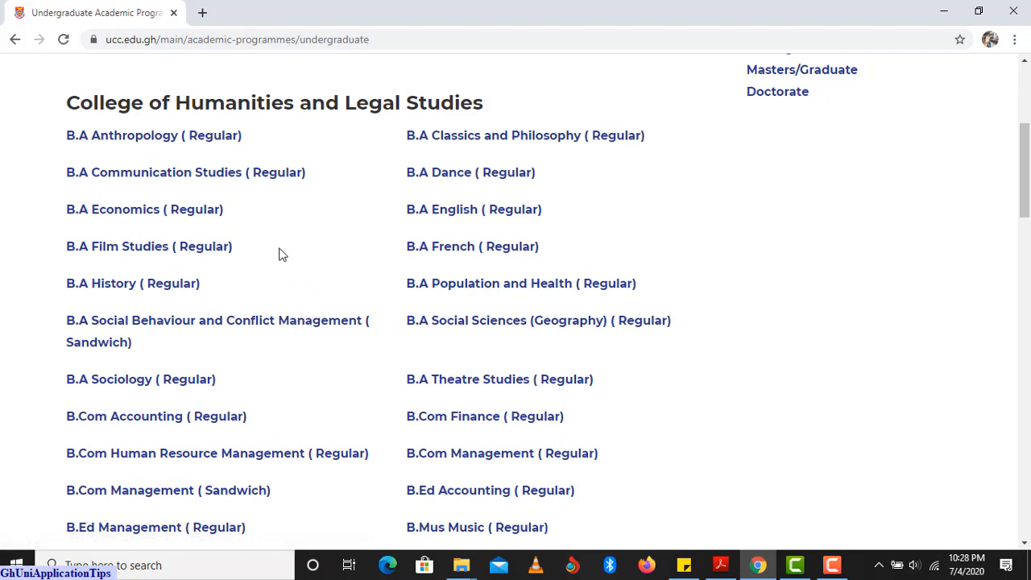
{"action": "left_click", "coordinate": [169, 179]}
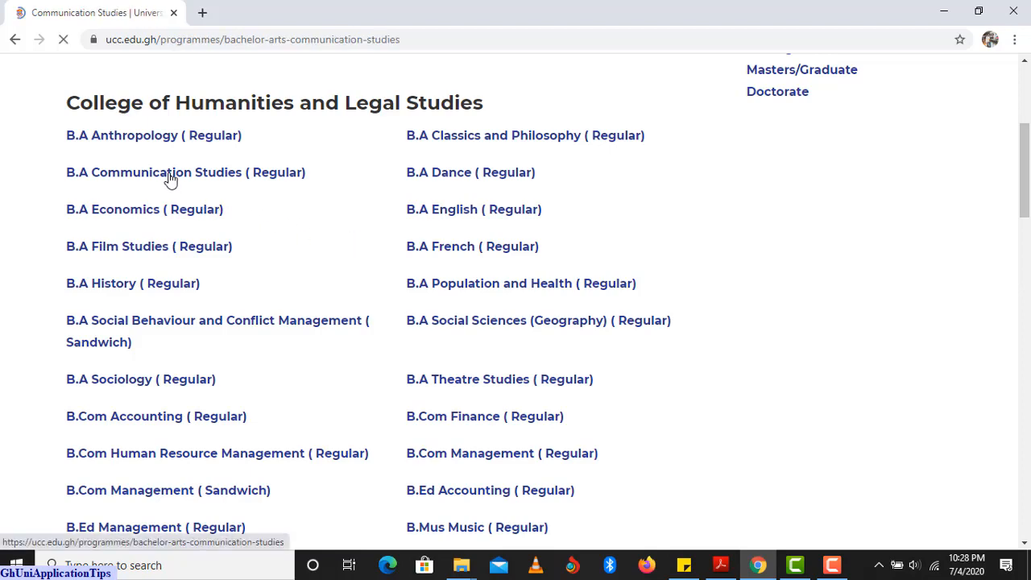
Read through the B.A Communication Studies page and its entry requirements.
{"action": "scroll", "coordinate": [250, 255], "scroll_direction": "down", "scroll_amount": 2}
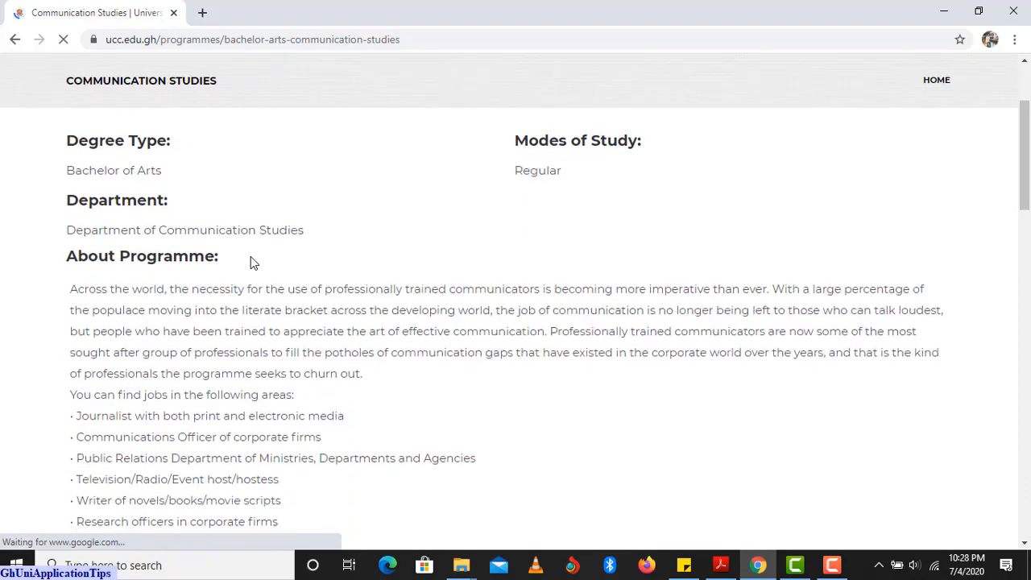
{"action": "scroll", "coordinate": [250, 258], "scroll_direction": "down", "scroll_amount": 1}
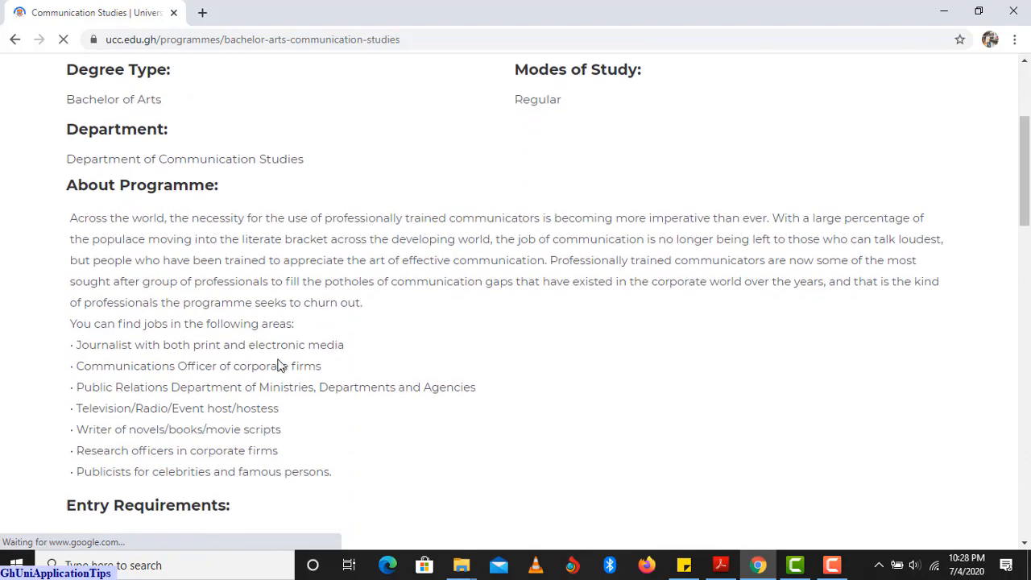
{"action": "scroll", "coordinate": [288, 260], "scroll_direction": "down", "scroll_amount": 2}
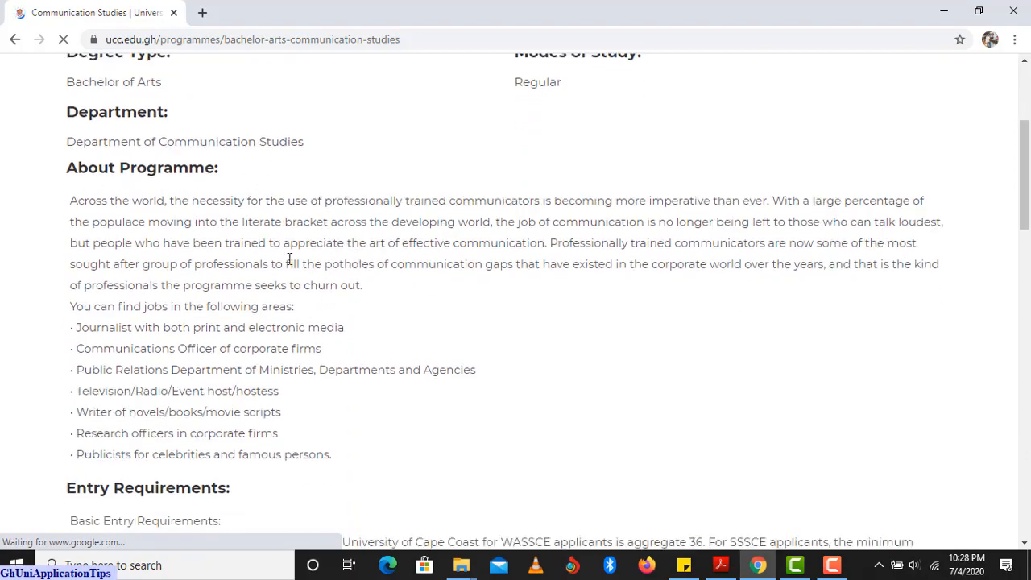
{"action": "scroll", "coordinate": [243, 321], "scroll_direction": "down", "scroll_amount": 1}
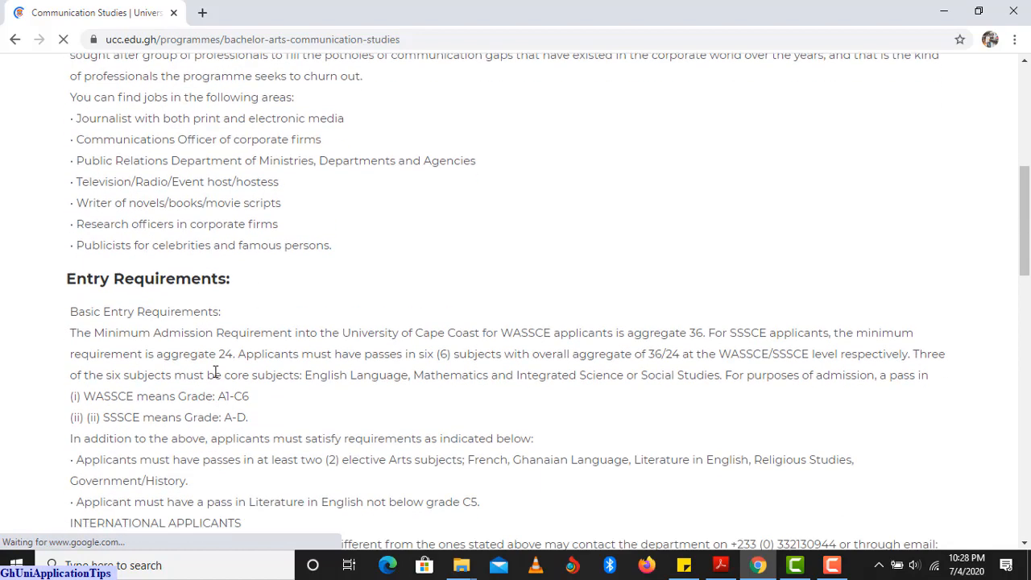
{"action": "scroll", "coordinate": [242, 337], "scroll_direction": "down", "scroll_amount": 1}
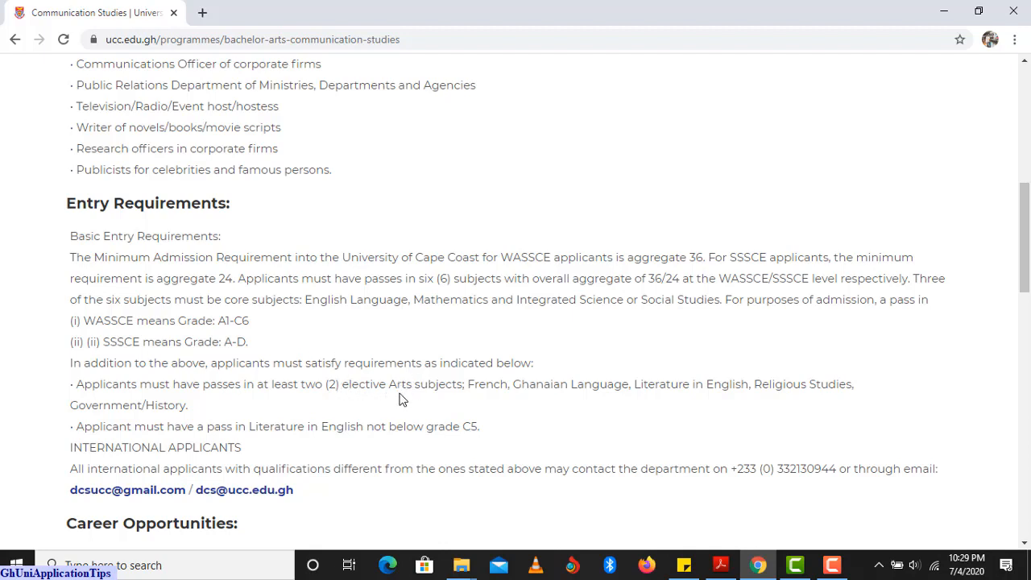
{"action": "scroll", "coordinate": [370, 409], "scroll_direction": "down", "scroll_amount": 1}
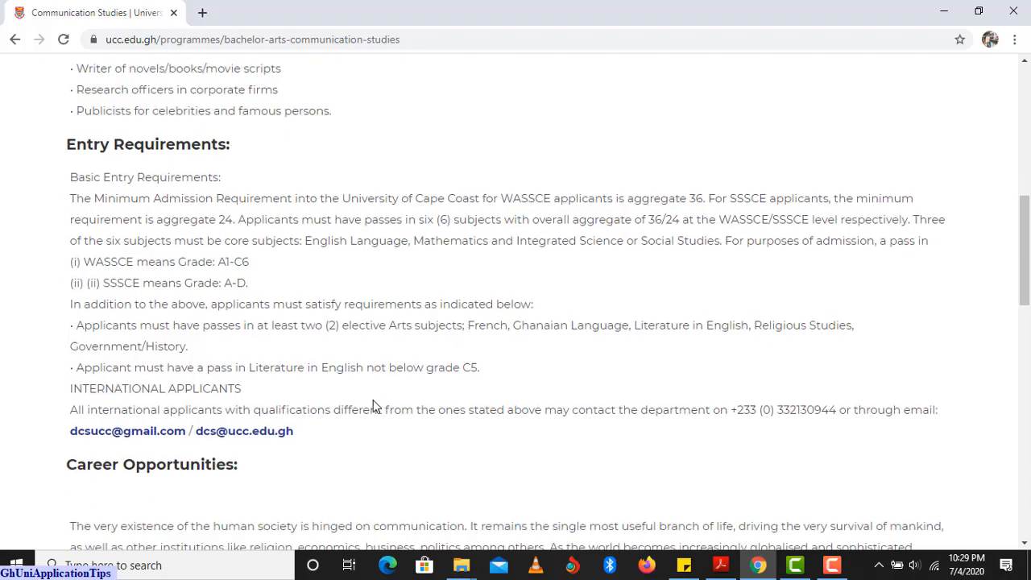
{"action": "scroll", "coordinate": [358, 400], "scroll_direction": "down", "scroll_amount": 1}
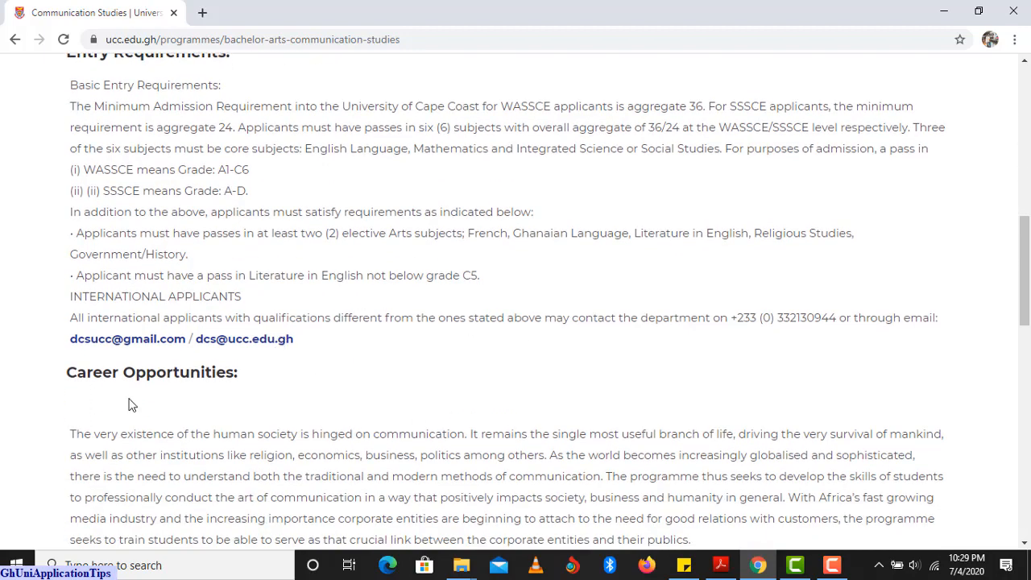
{"action": "scroll", "coordinate": [121, 384], "scroll_direction": "down", "scroll_amount": 2}
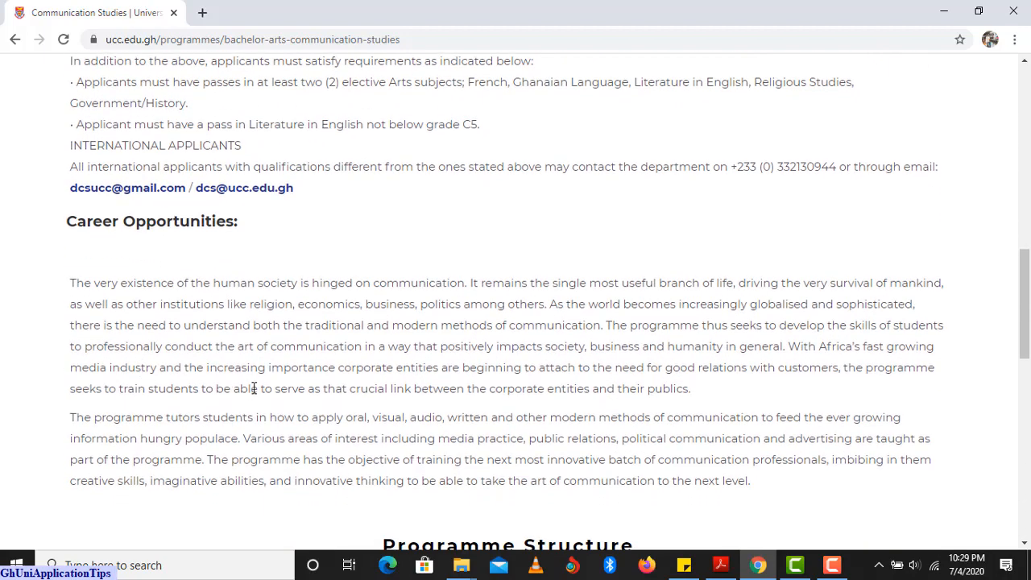
{"action": "scroll", "coordinate": [249, 390], "scroll_direction": "down", "scroll_amount": 2}
{"action": "scroll", "coordinate": [244, 390], "scroll_direction": "down", "scroll_amount": 1}
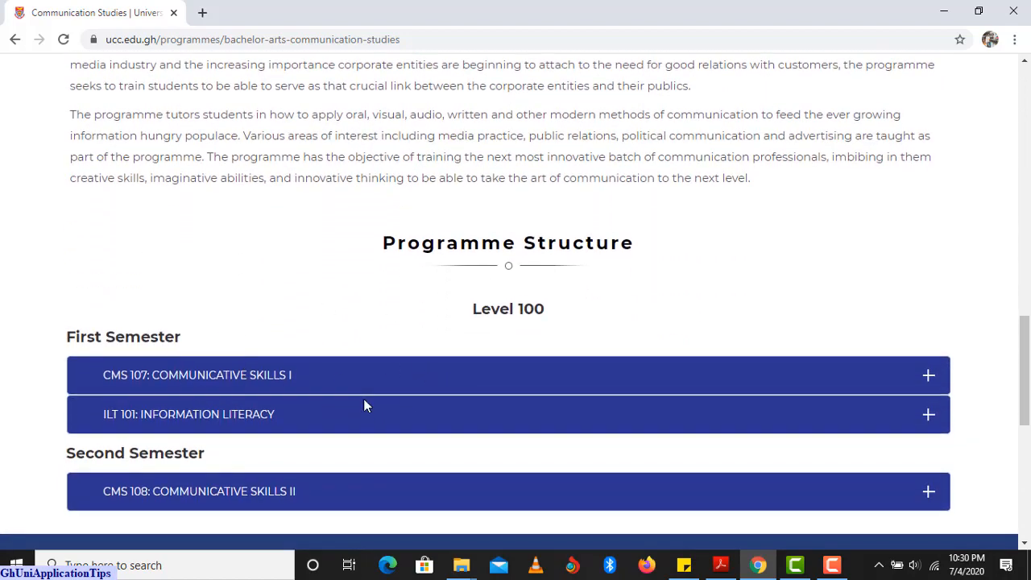
{"action": "scroll", "coordinate": [379, 399], "scroll_direction": "down", "scroll_amount": 1}
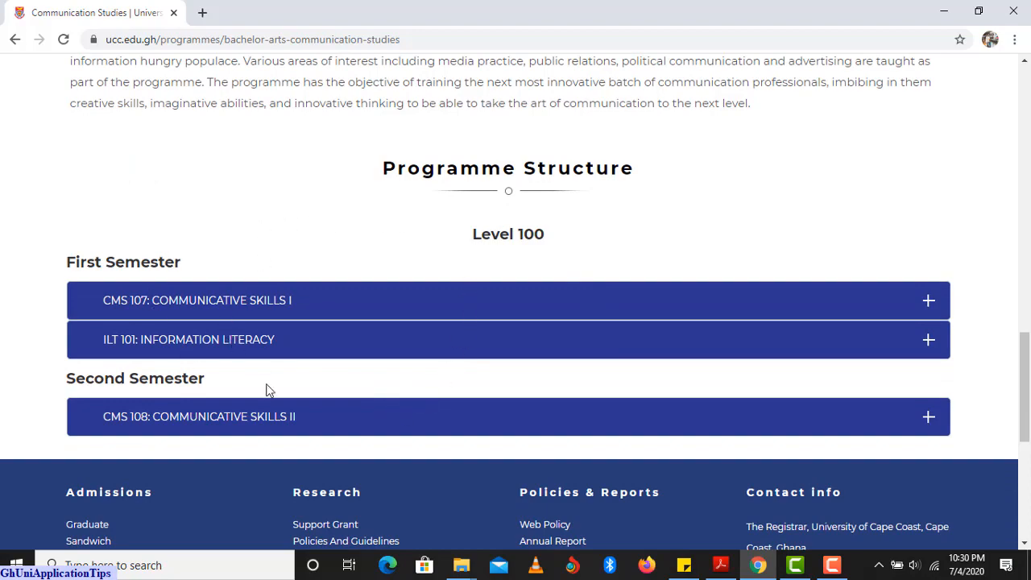
{"action": "left_click_drag", "start_coordinate": [1026, 390], "coordinate": [1017, 151]}
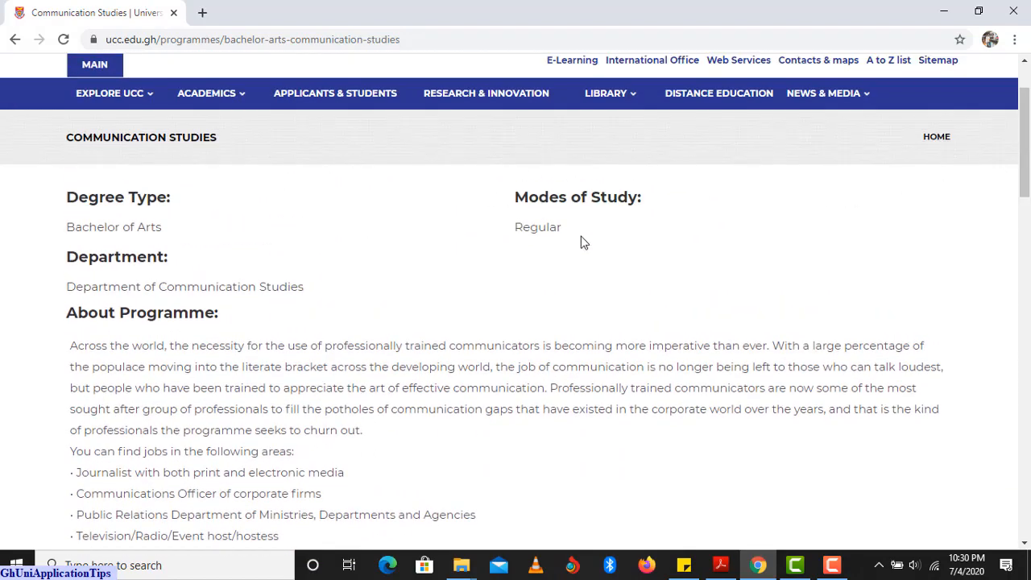
Go back to the undergraduate list and open B.Sc Tourism Management (Regular).
{"action": "left_click", "coordinate": [13, 40]}
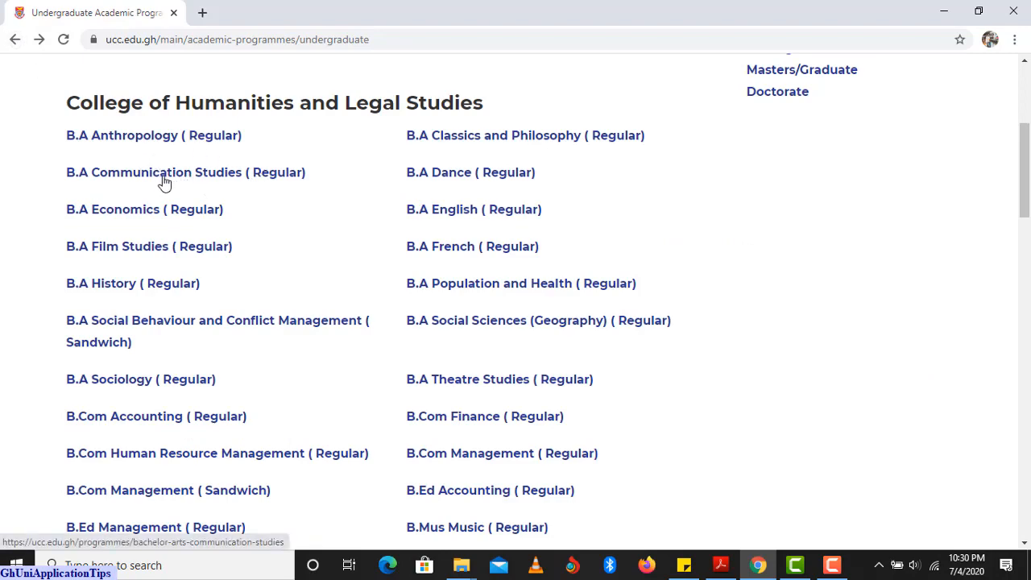
{"action": "scroll", "coordinate": [253, 203], "scroll_direction": "down", "scroll_amount": 1}
{"action": "scroll", "coordinate": [252, 203], "scroll_direction": "down", "scroll_amount": 2}
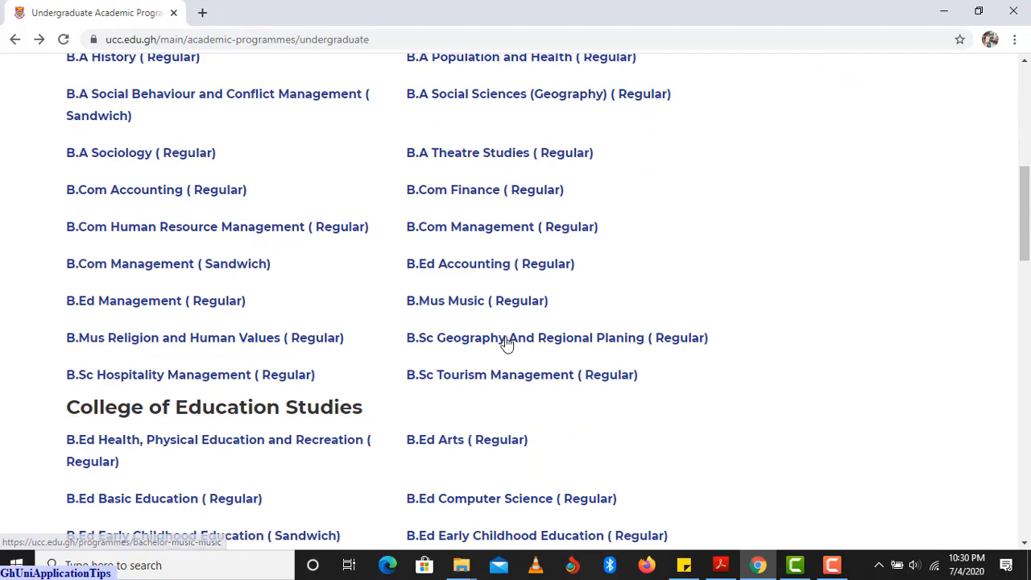
{"action": "left_click", "coordinate": [499, 375]}
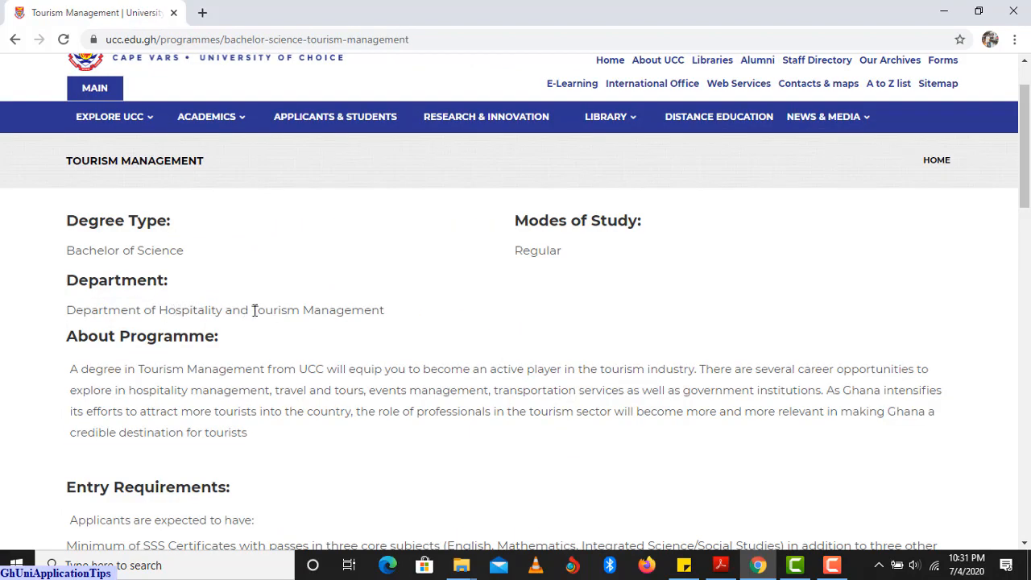
Read the Tourism Management requirements, career opportunities and Level 100 courses, then go back to the list.
{"action": "scroll", "coordinate": [270, 314], "scroll_direction": "down", "scroll_amount": 1}
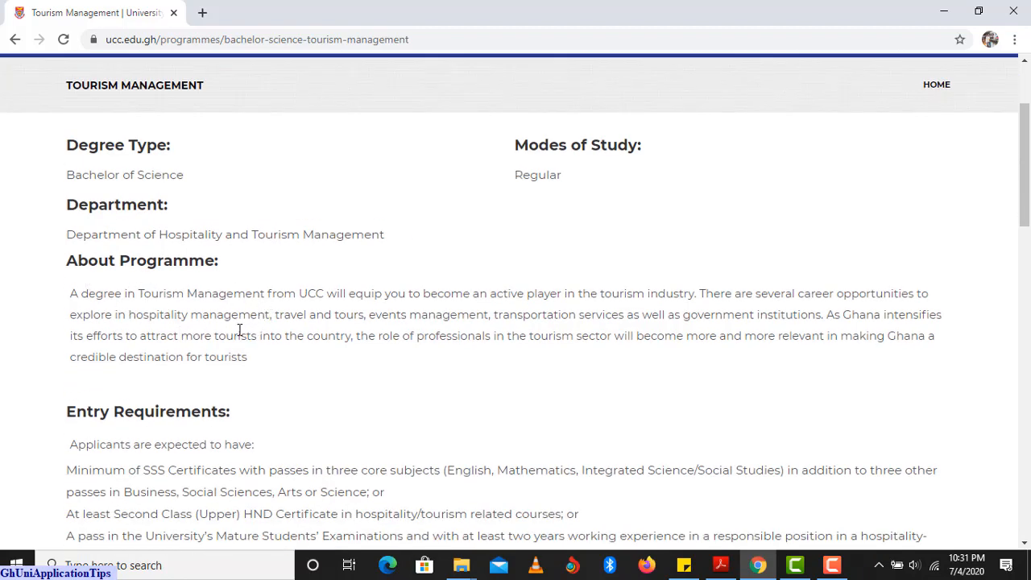
{"action": "scroll", "coordinate": [239, 330], "scroll_direction": "down", "scroll_amount": 2}
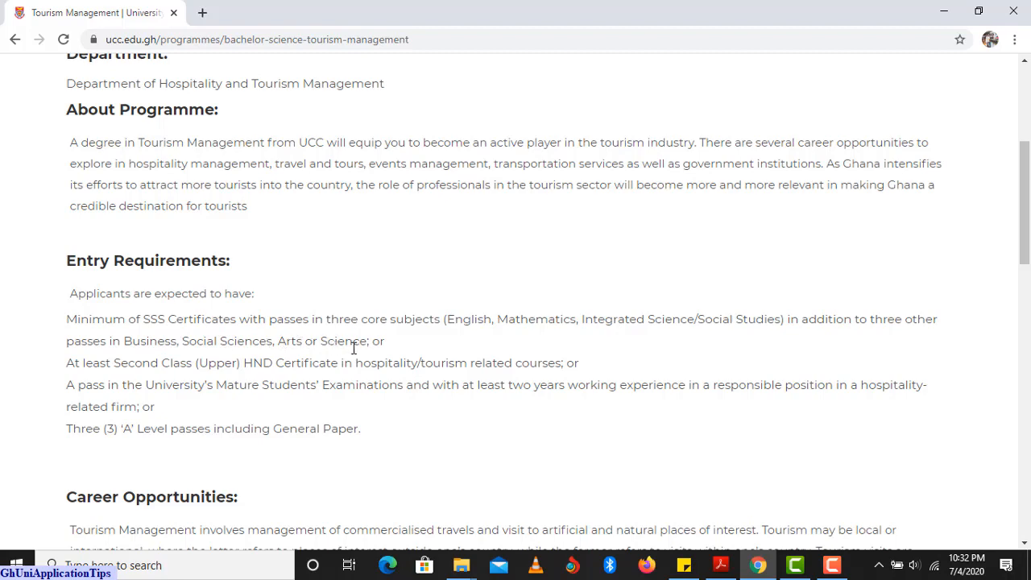
{"action": "scroll", "coordinate": [338, 382], "scroll_direction": "up", "scroll_amount": 3}
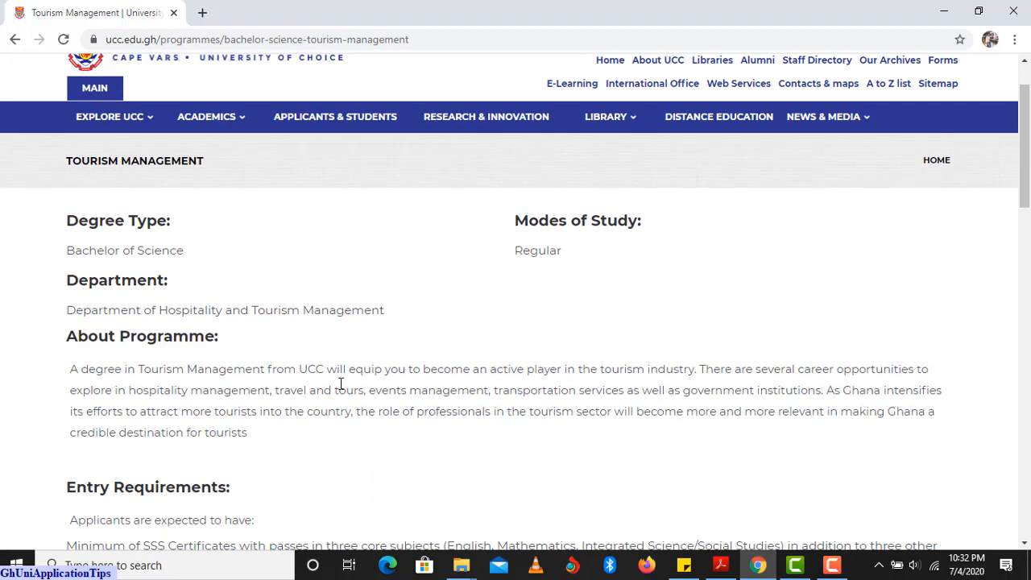
{"action": "scroll", "coordinate": [334, 388], "scroll_direction": "down", "scroll_amount": 2}
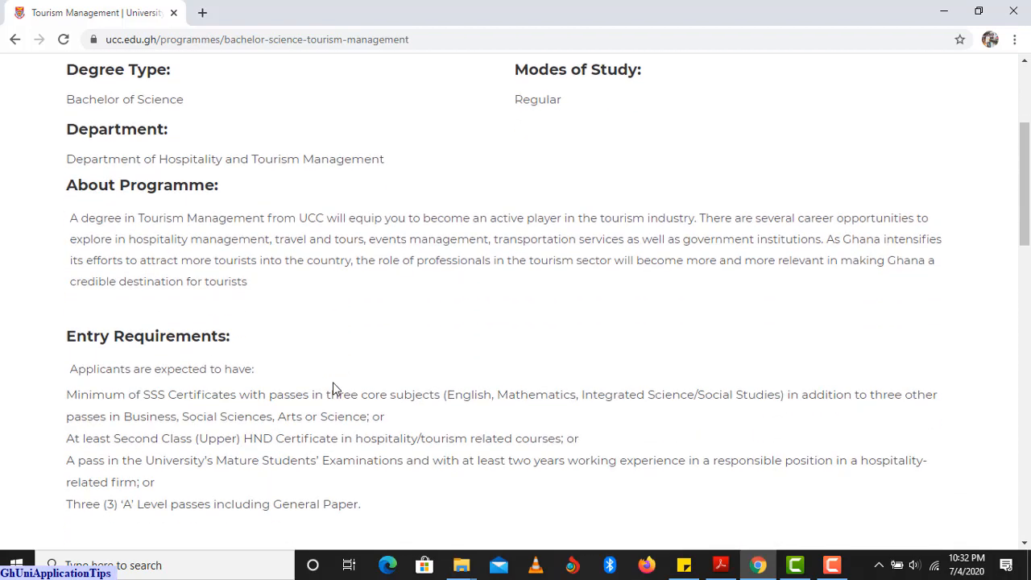
{"action": "scroll", "coordinate": [333, 381], "scroll_direction": "up", "scroll_amount": 2}
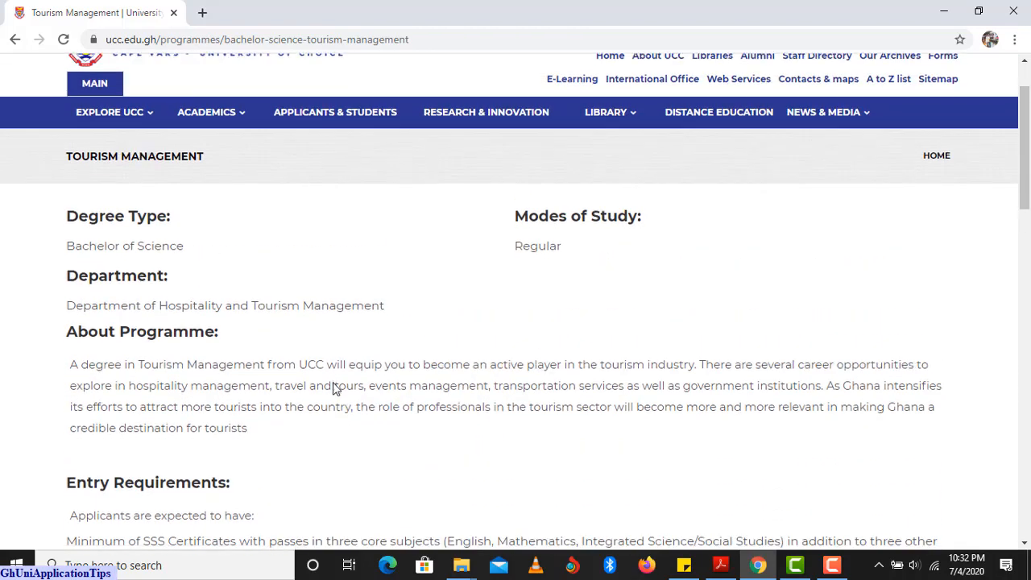
{"action": "scroll", "coordinate": [333, 389], "scroll_direction": "down", "scroll_amount": 2}
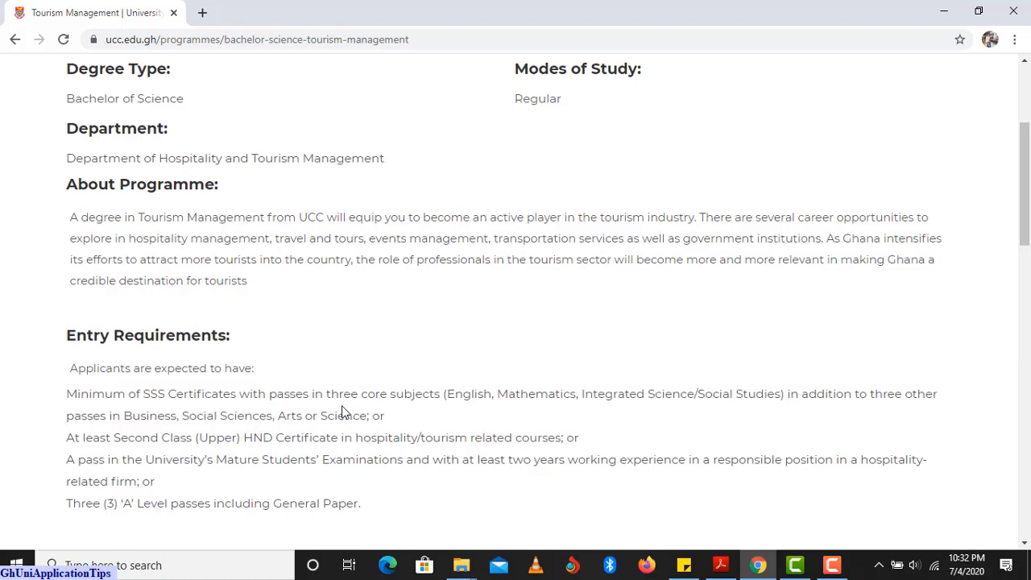
{"action": "scroll", "coordinate": [346, 412], "scroll_direction": "down", "scroll_amount": 2}
{"action": "scroll", "coordinate": [342, 413], "scroll_direction": "down", "scroll_amount": 1}
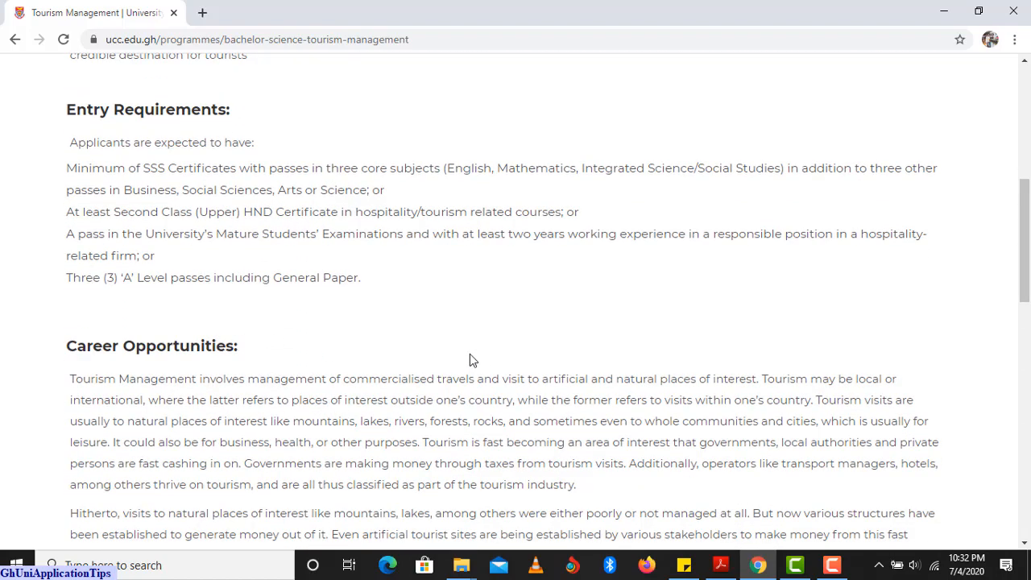
{"action": "scroll", "coordinate": [263, 345], "scroll_direction": "down", "scroll_amount": 5}
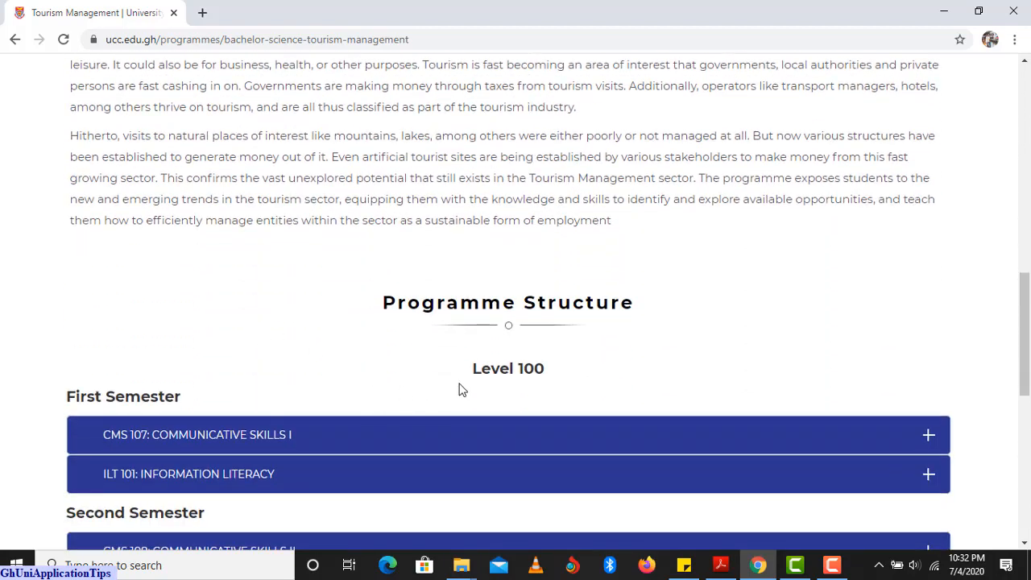
{"action": "scroll", "coordinate": [501, 385], "scroll_direction": "down", "scroll_amount": 2}
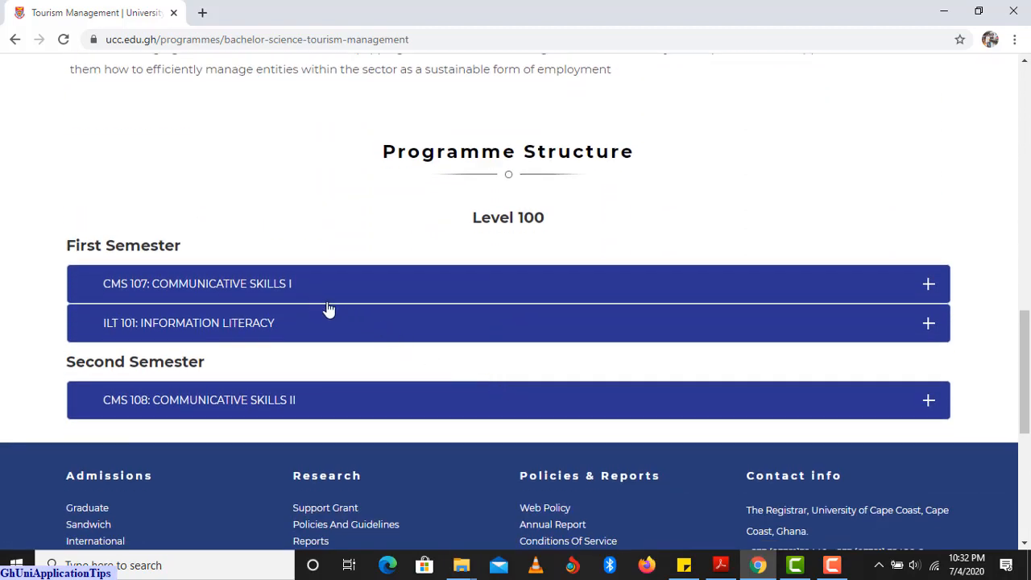
{"action": "scroll", "coordinate": [329, 309], "scroll_direction": "up", "scroll_amount": 1}
{"action": "scroll", "coordinate": [329, 310], "scroll_direction": "up", "scroll_amount": 1}
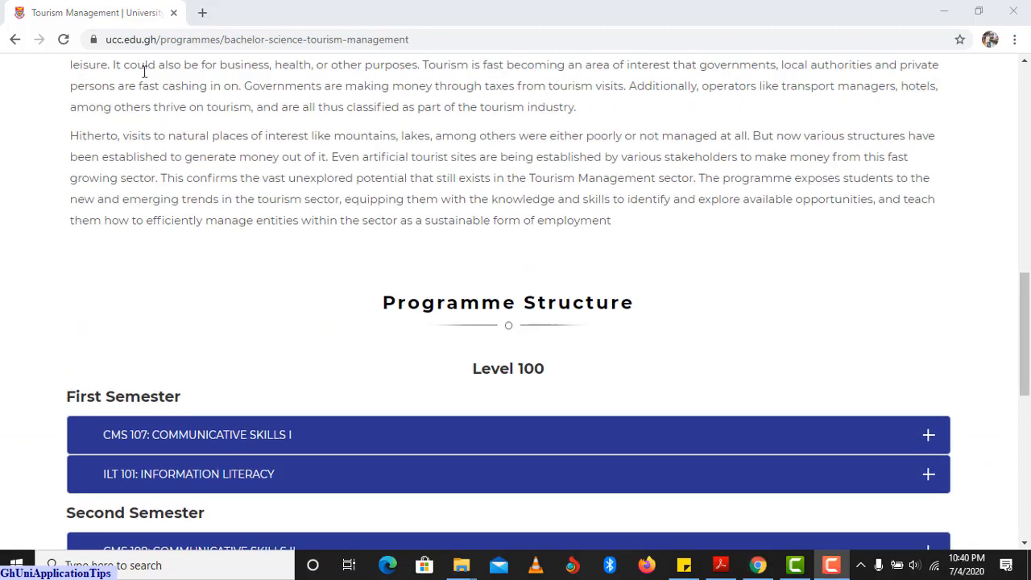
{"action": "left_click", "coordinate": [15, 40]}
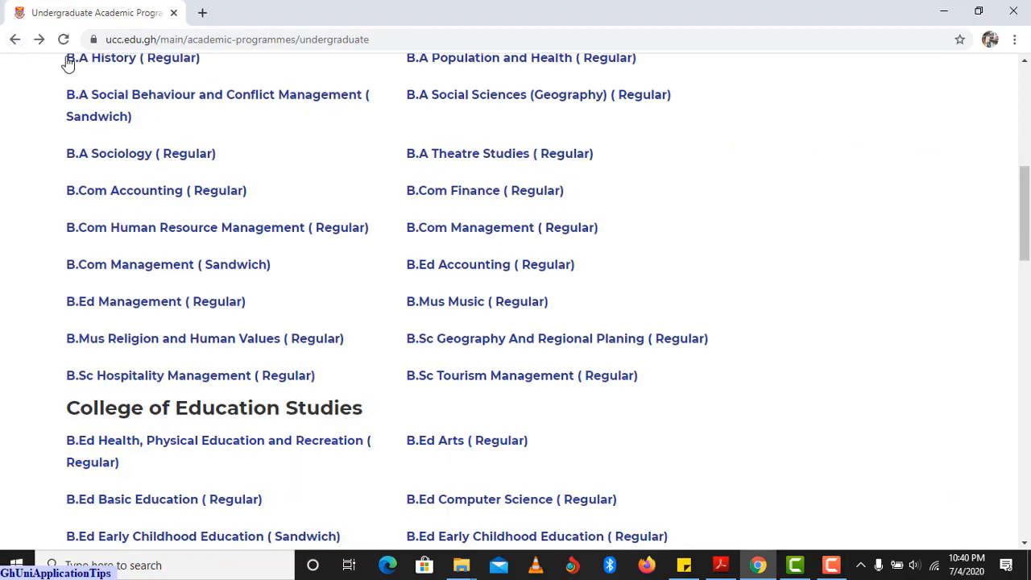
Return to the ucc.edu.gh home page and open the APPLY NOW application portal.
{"action": "left_click", "coordinate": [15, 40]}
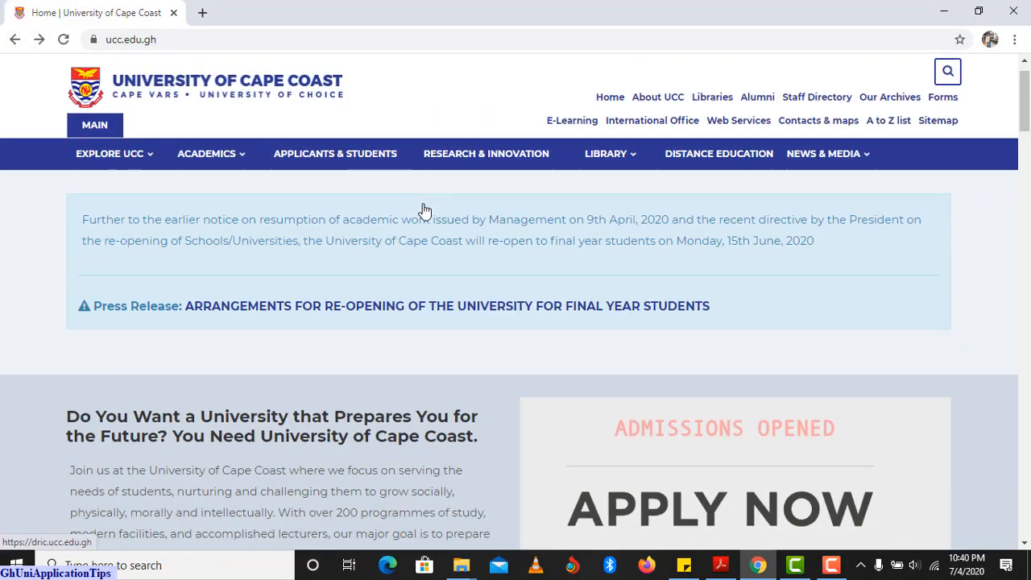
{"action": "scroll", "coordinate": [422, 206], "scroll_direction": "down", "scroll_amount": 1}
{"action": "scroll", "coordinate": [424, 205], "scroll_direction": "down", "scroll_amount": 1}
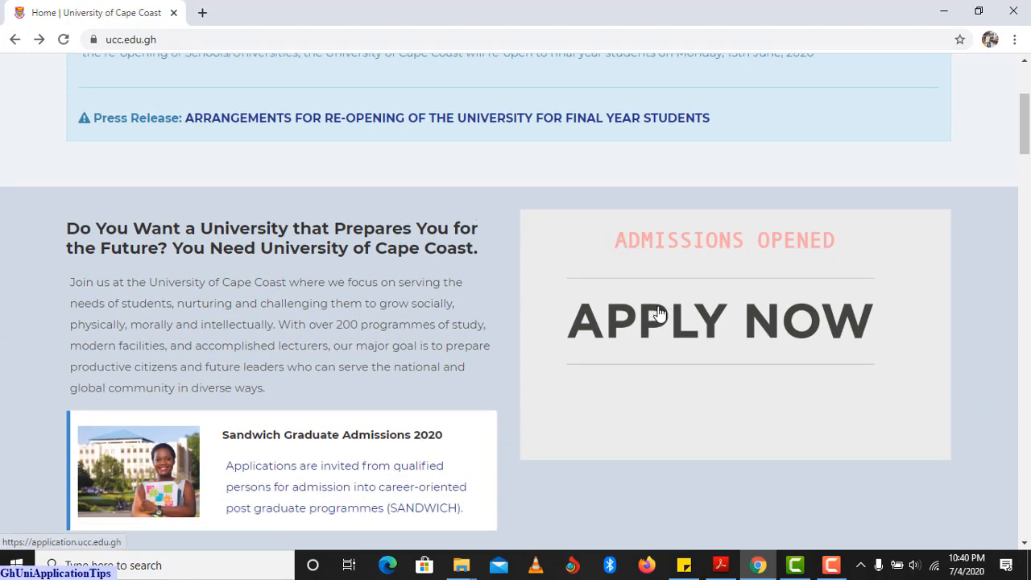
{"action": "left_click", "coordinate": [724, 333]}
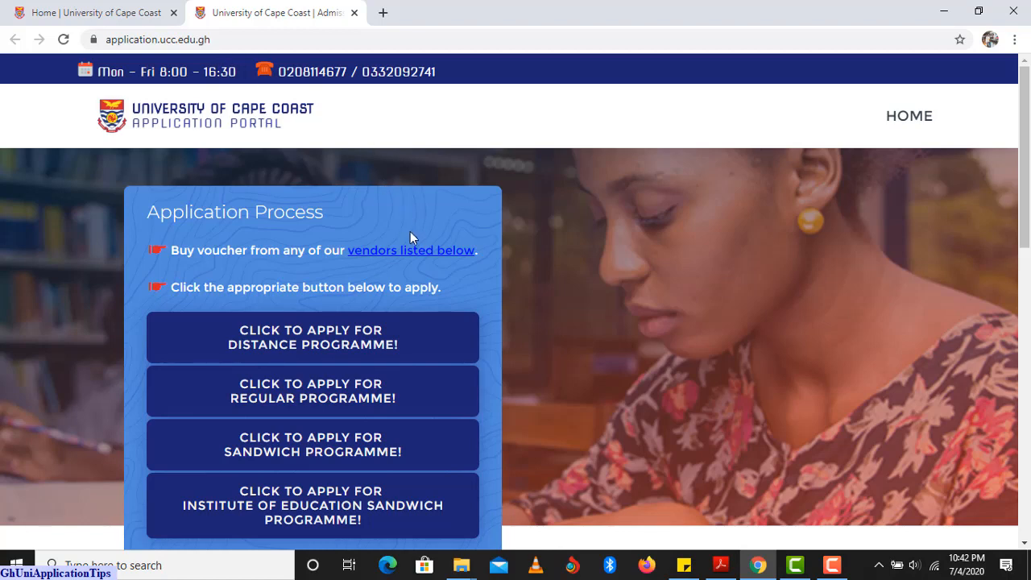
Look over the portal's Distance, Regular, Sandwich and Institute of Education Sandwich apply options.
{"action": "scroll", "coordinate": [357, 278], "scroll_direction": "down", "scroll_amount": 1}
{"action": "scroll", "coordinate": [357, 276], "scroll_direction": "up", "scroll_amount": 1}
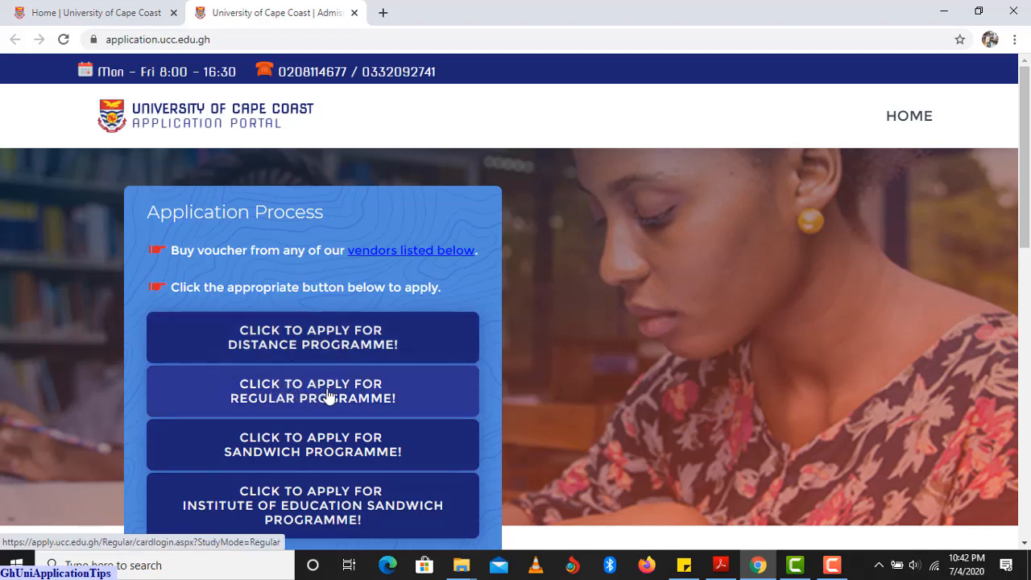
{"action": "scroll", "coordinate": [328, 395], "scroll_direction": "down", "scroll_amount": 1}
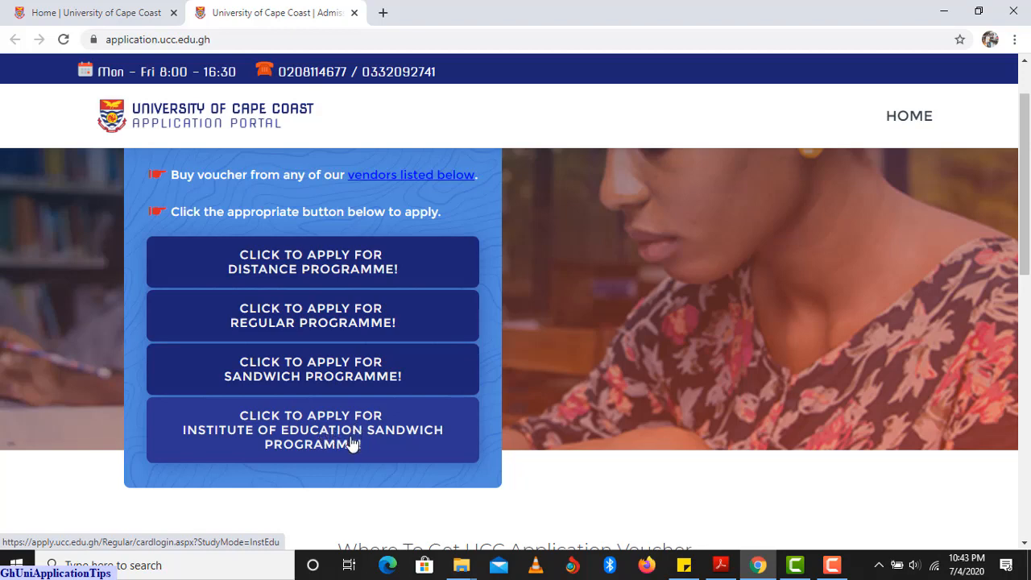
{"action": "scroll", "coordinate": [352, 444], "scroll_direction": "up", "scroll_amount": 1}
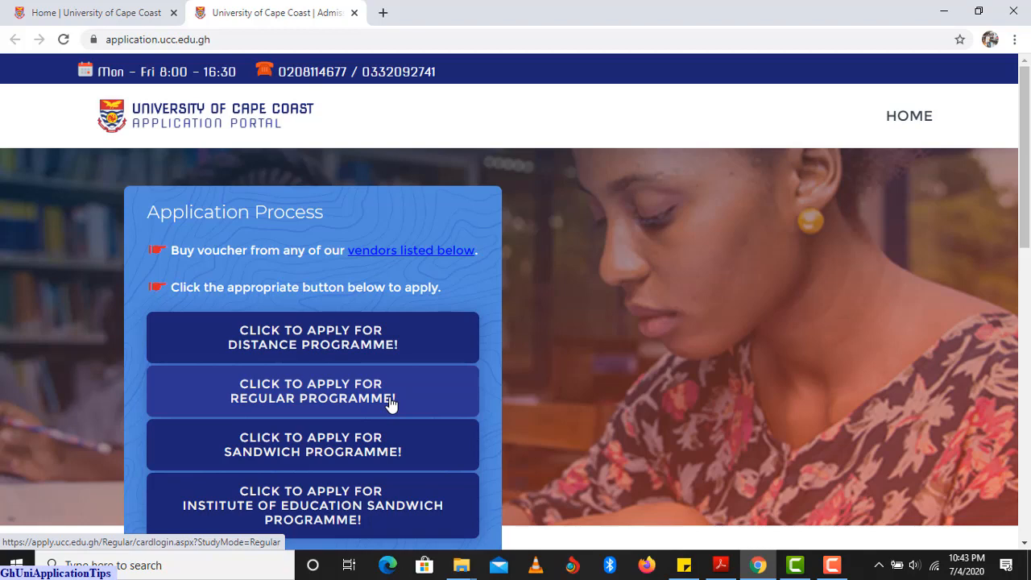
{"action": "scroll", "coordinate": [390, 404], "scroll_direction": "down", "scroll_amount": 1}
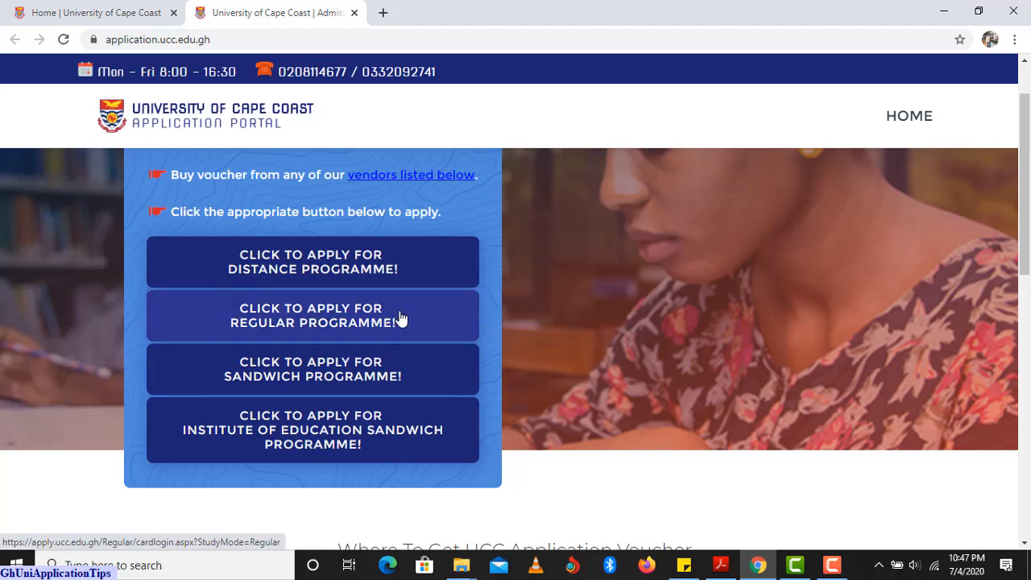
Start a Regular application as Undergraduate (Bachelor), First Degree Post WASSCE - Awaiting Result.
{"action": "left_click", "coordinate": [337, 320]}
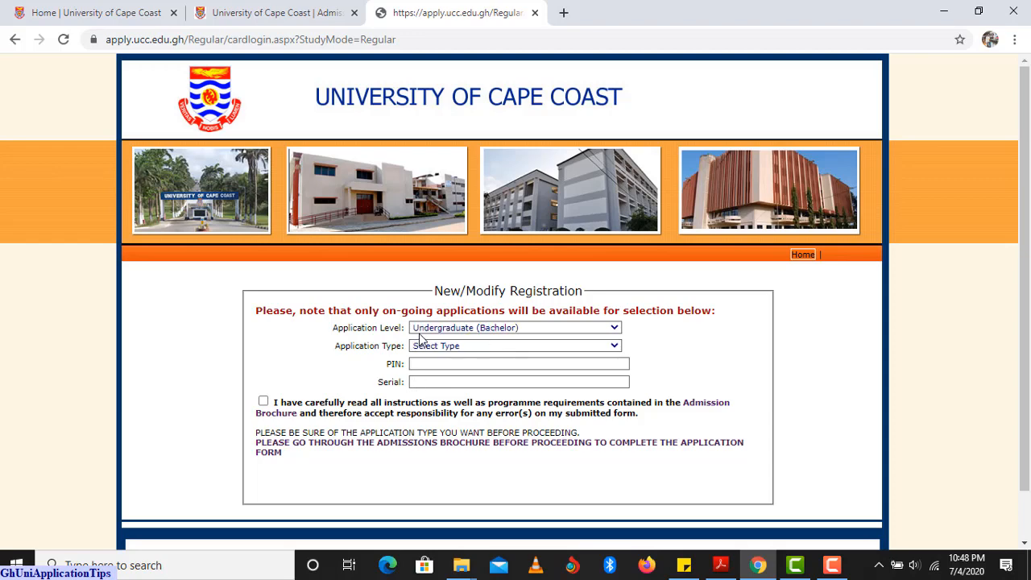
{"action": "left_click", "coordinate": [470, 330]}
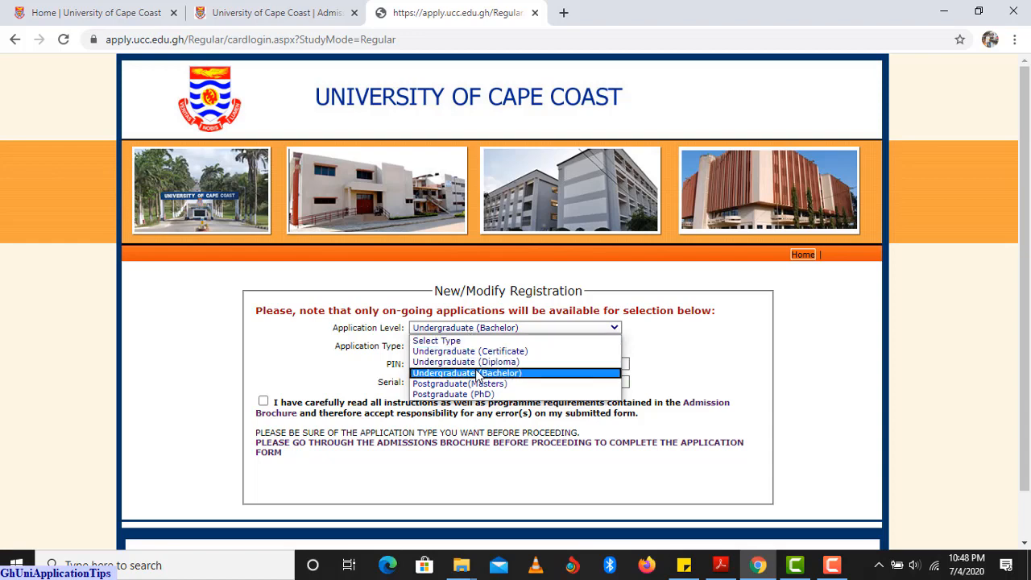
{"action": "left_click", "coordinate": [477, 374]}
{"action": "left_click", "coordinate": [499, 348]}
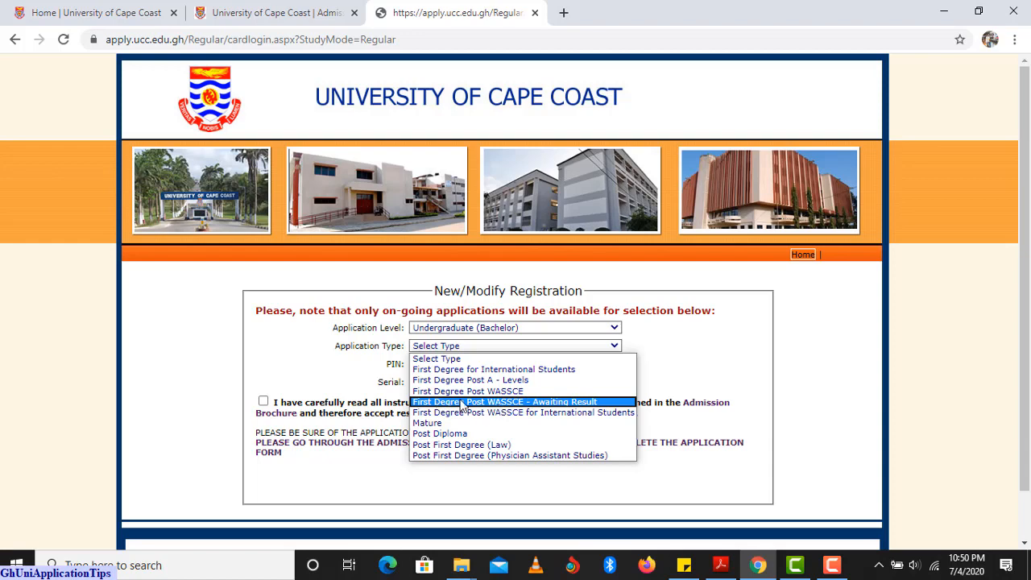
{"action": "left_click", "coordinate": [516, 402]}
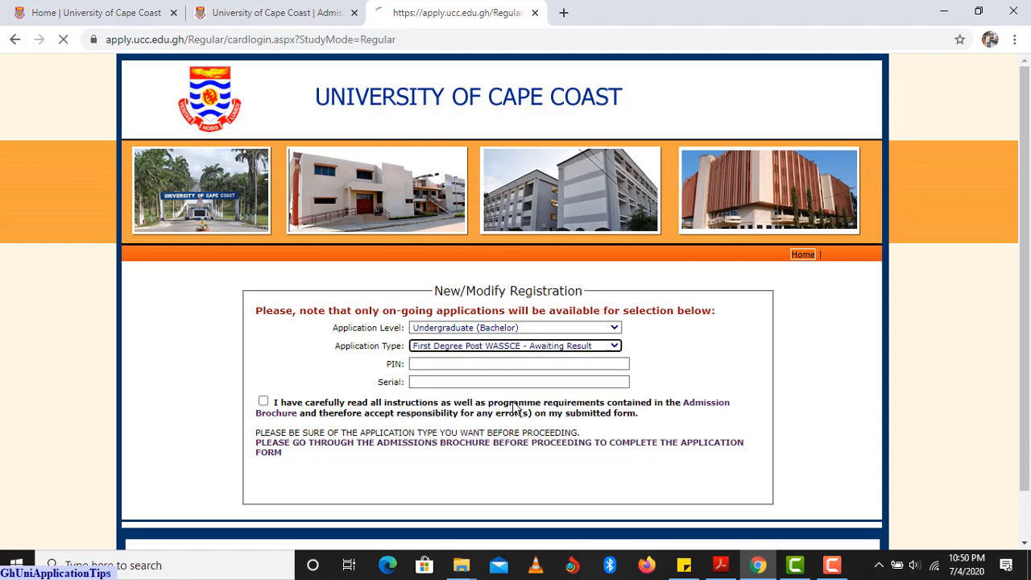
Enter the voucher PIN and serial number.
{"action": "left_click", "coordinate": [464, 364]}
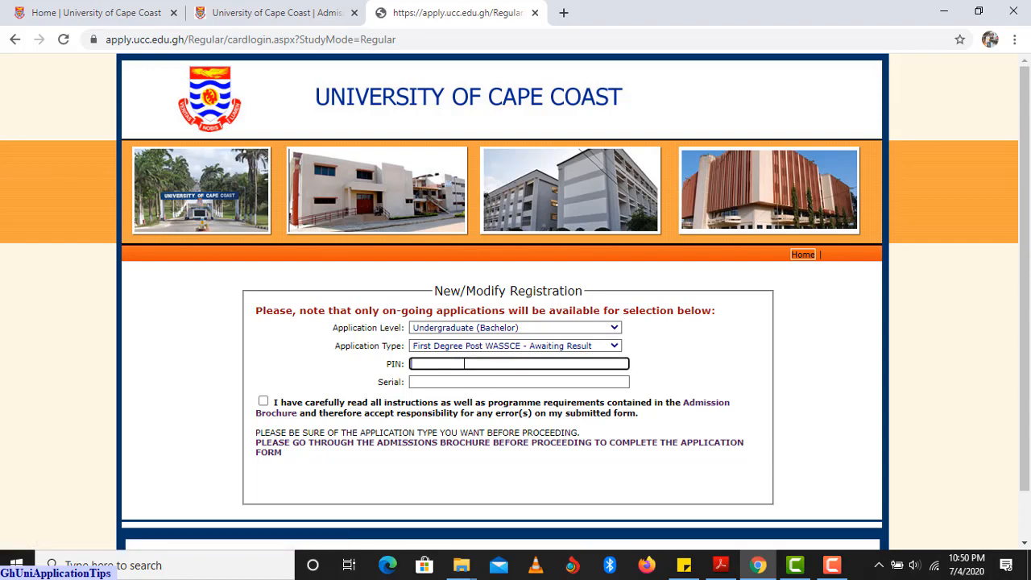
{"action": "type", "text": "••••••••••"}
{"action": "left_click", "coordinate": [458, 381]}
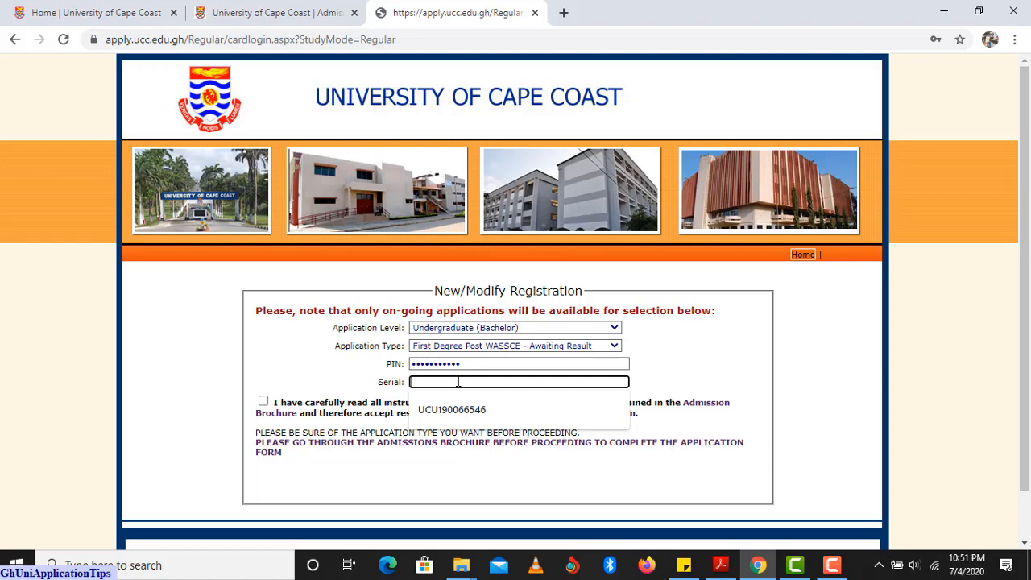
{"action": "key", "text": "ctrl+a"}
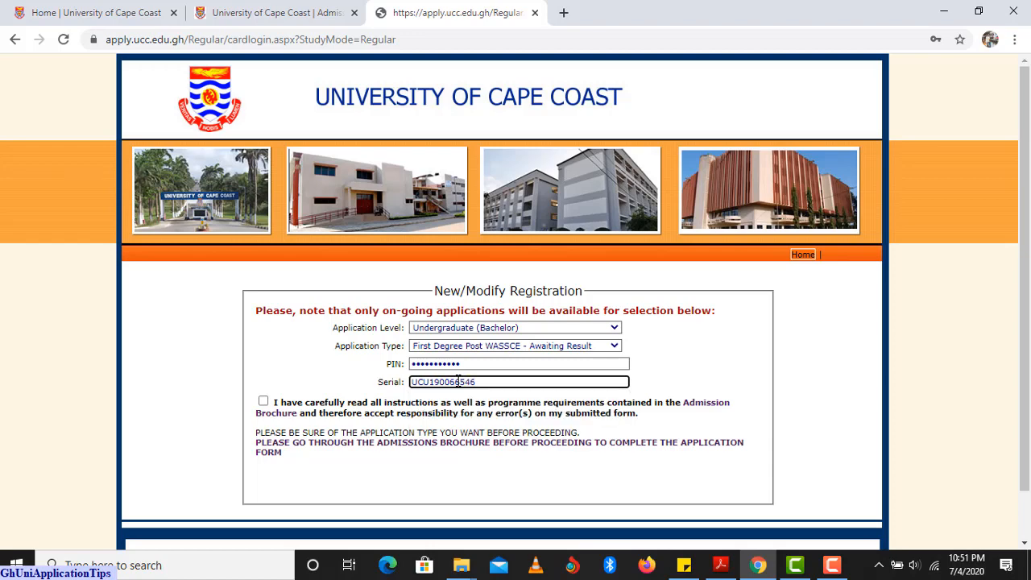
{"action": "double_click", "coordinate": [457, 382]}
{"action": "left_click", "coordinate": [317, 430]}
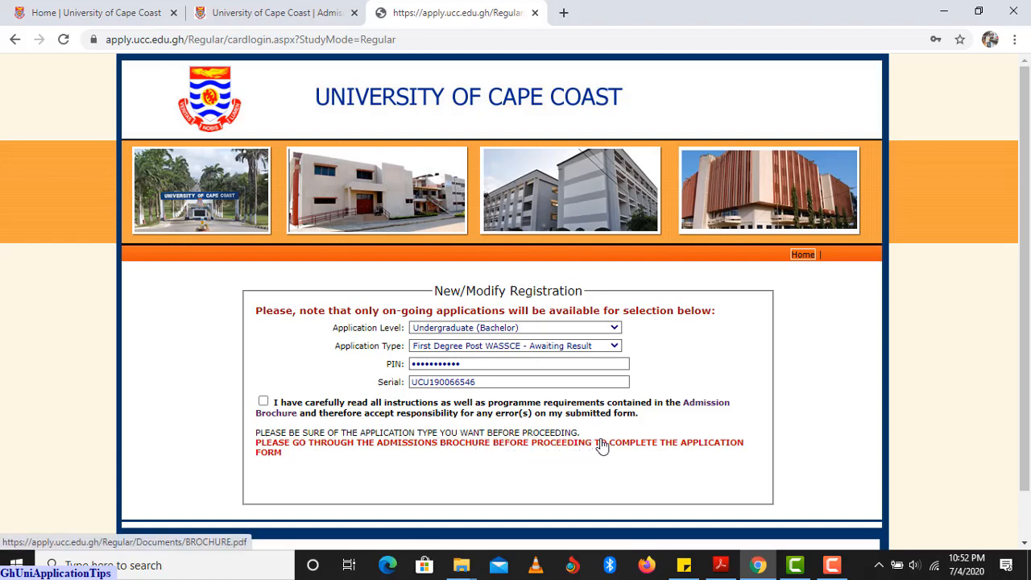
Skim the 15-page BROCHURE.pdf entry requirements, then return to the registration tab.
{"action": "left_click", "coordinate": [391, 451]}
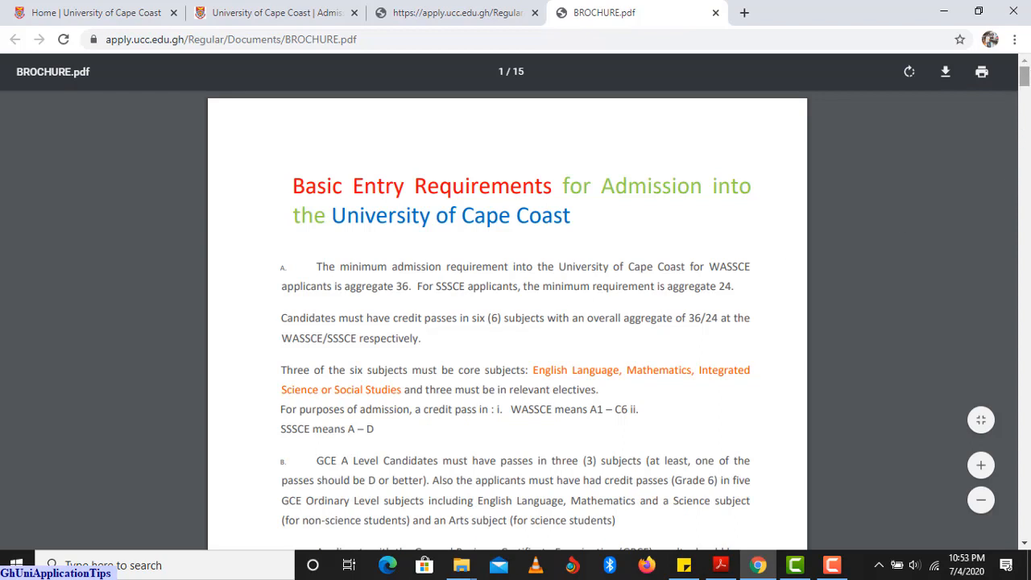
{"action": "left_click_drag", "start_coordinate": [1025, 76], "coordinate": [1024, 81]}
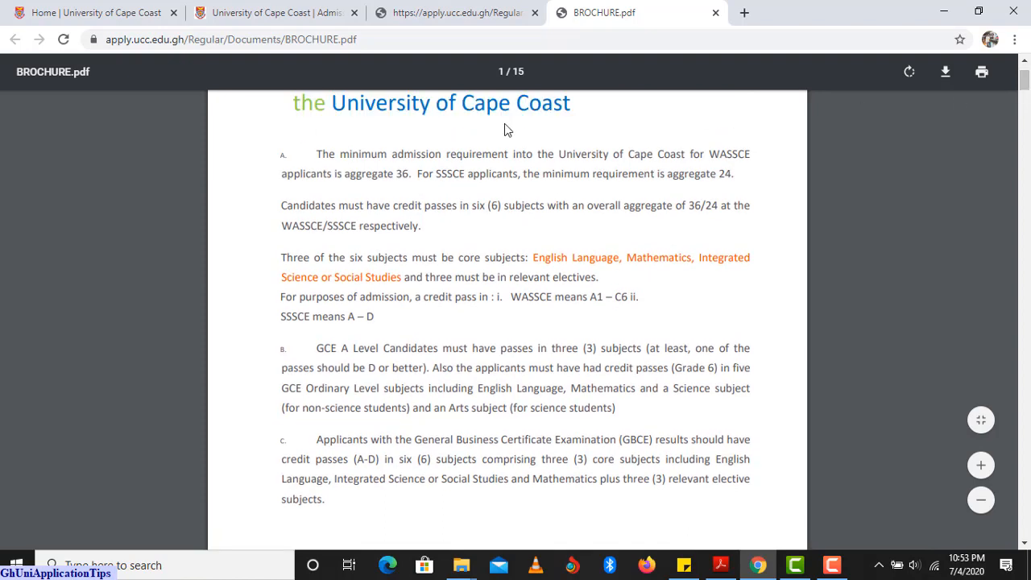
{"action": "scroll", "coordinate": [403, 225], "scroll_direction": "up", "scroll_amount": 2}
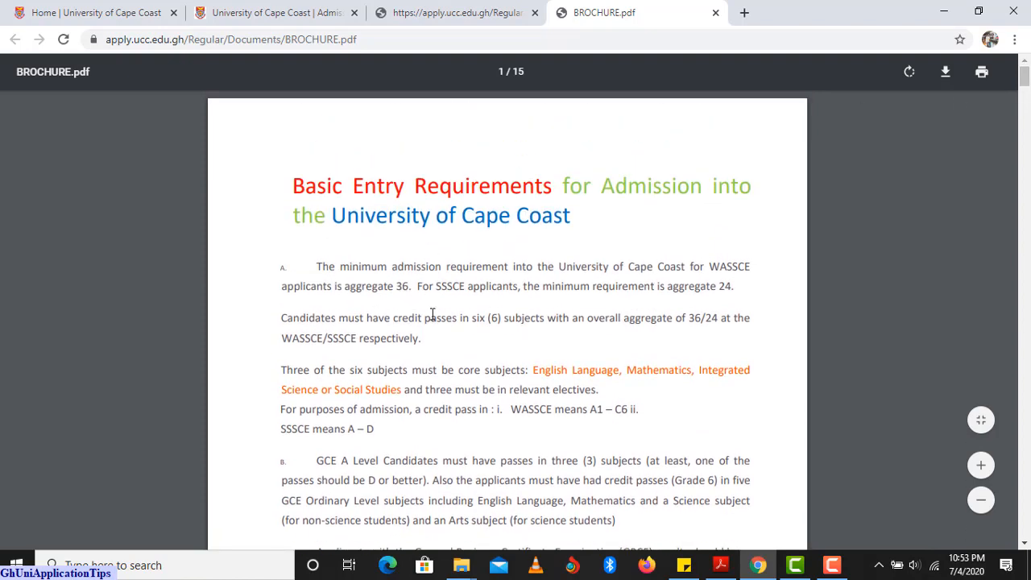
{"action": "scroll", "coordinate": [422, 338], "scroll_direction": "down", "scroll_amount": 2}
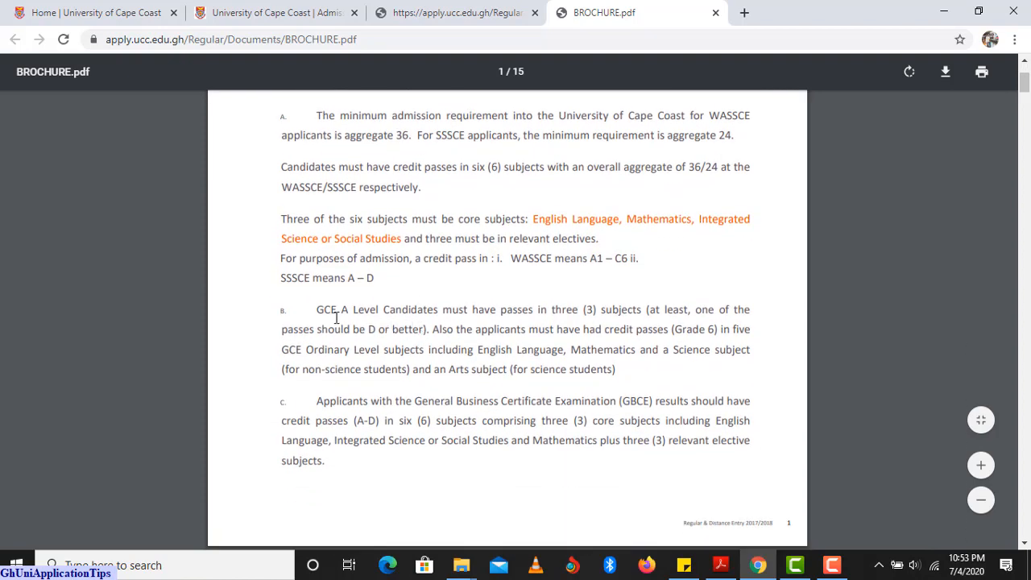
{"action": "scroll", "coordinate": [362, 316], "scroll_direction": "down", "scroll_amount": 6}
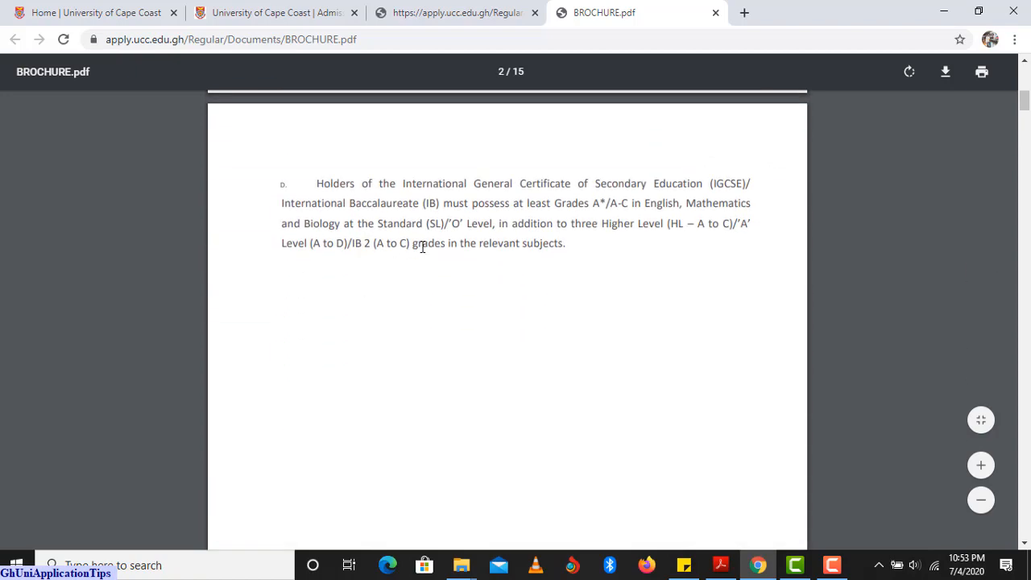
{"action": "scroll", "coordinate": [433, 244], "scroll_direction": "down", "scroll_amount": 10}
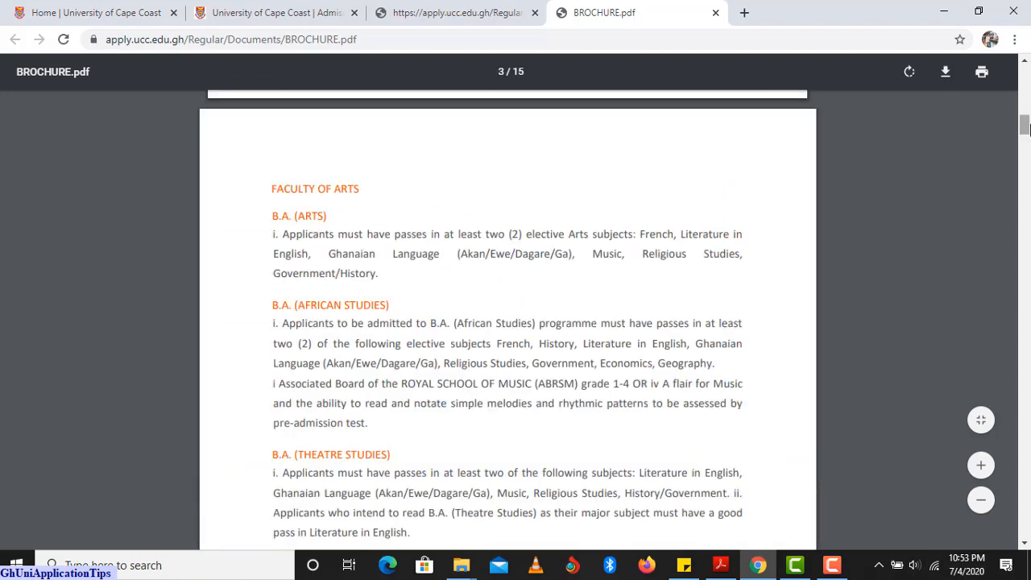
{"action": "left_click_drag", "start_coordinate": [1025, 127], "coordinate": [1025, 498]}
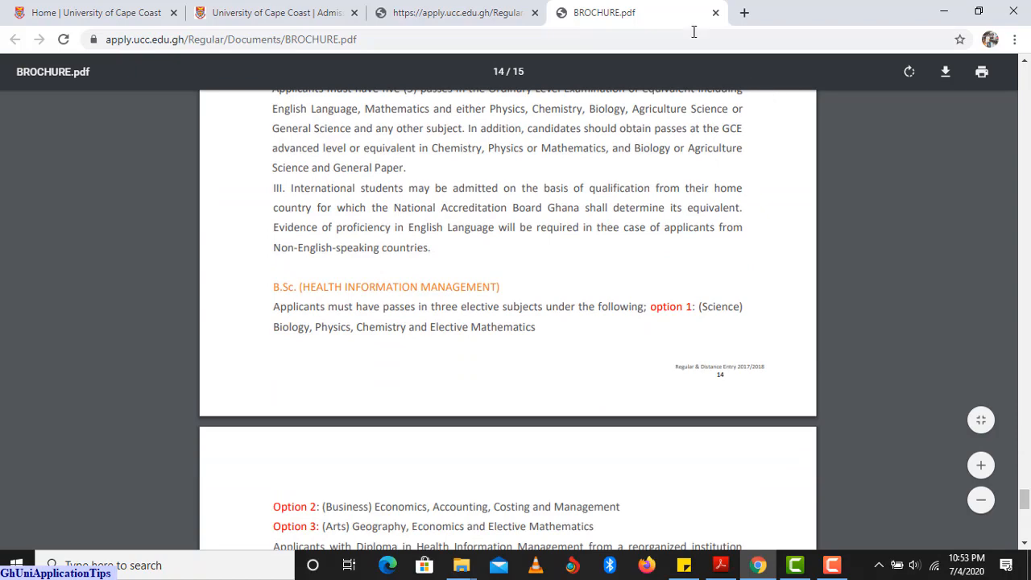
{"action": "left_click", "coordinate": [483, 13]}
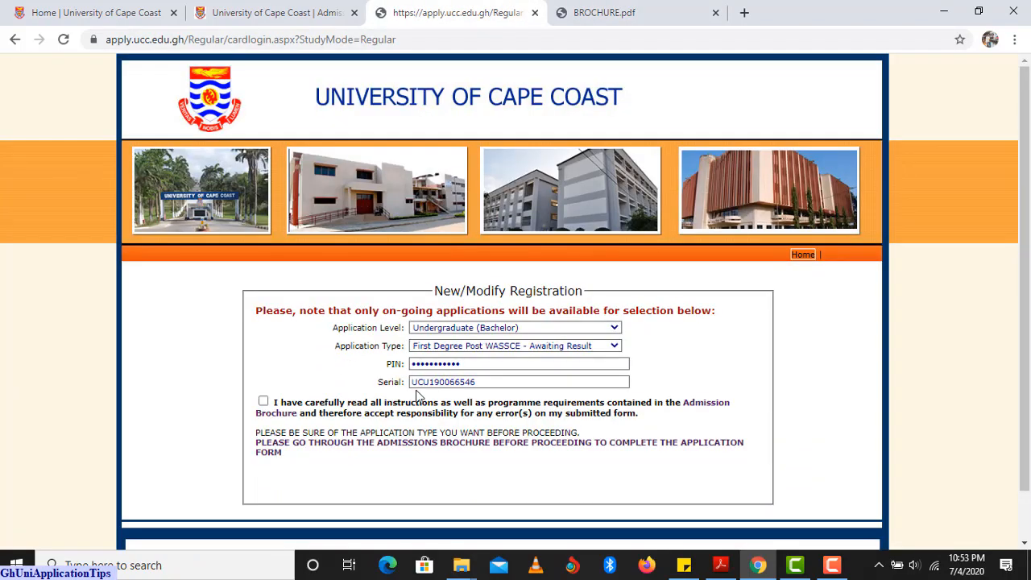
Confirm the brochure was read, log in, and scroll the Post WASSCE applicant form.
{"action": "left_click", "coordinate": [263, 402]}
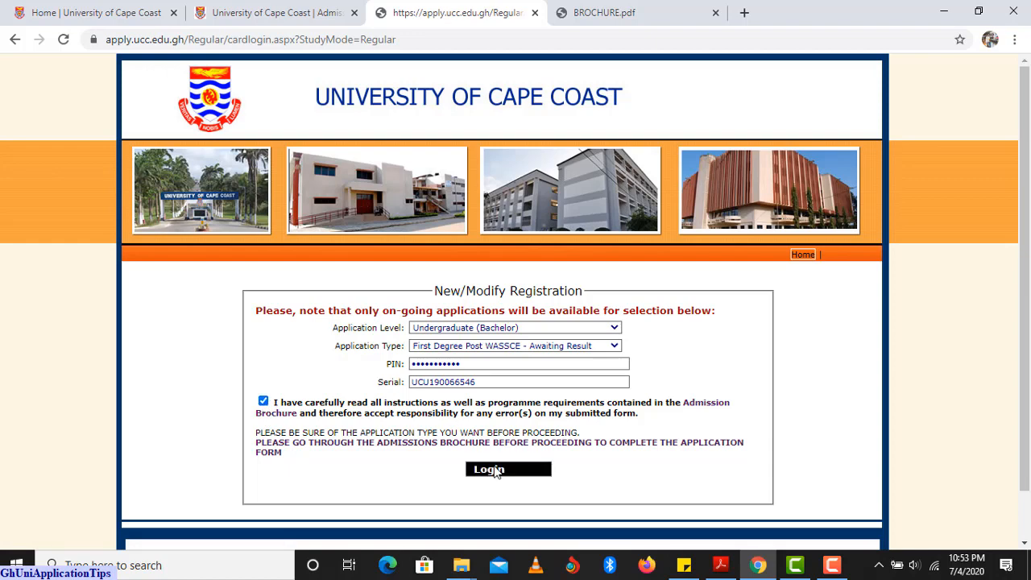
{"action": "left_click", "coordinate": [500, 471]}
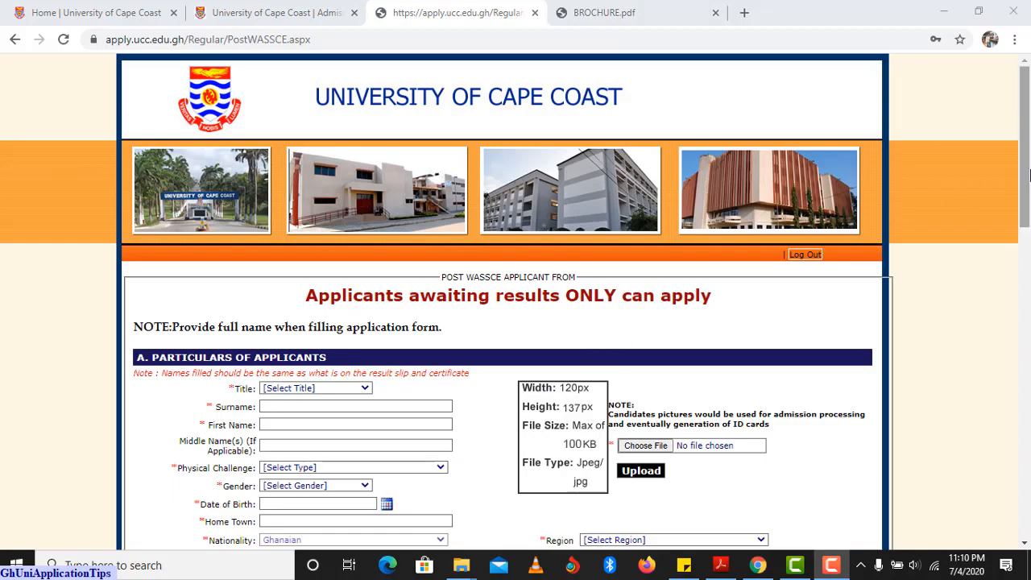
{"action": "mouse_move", "coordinate": [1028, 175]}
{"action": "left_mouse_down"}
{"action": "mouse_move", "coordinate": [1016, 494]}
{"action": "mouse_move", "coordinate": [1015, 165]}
{"action": "left_mouse_up"}
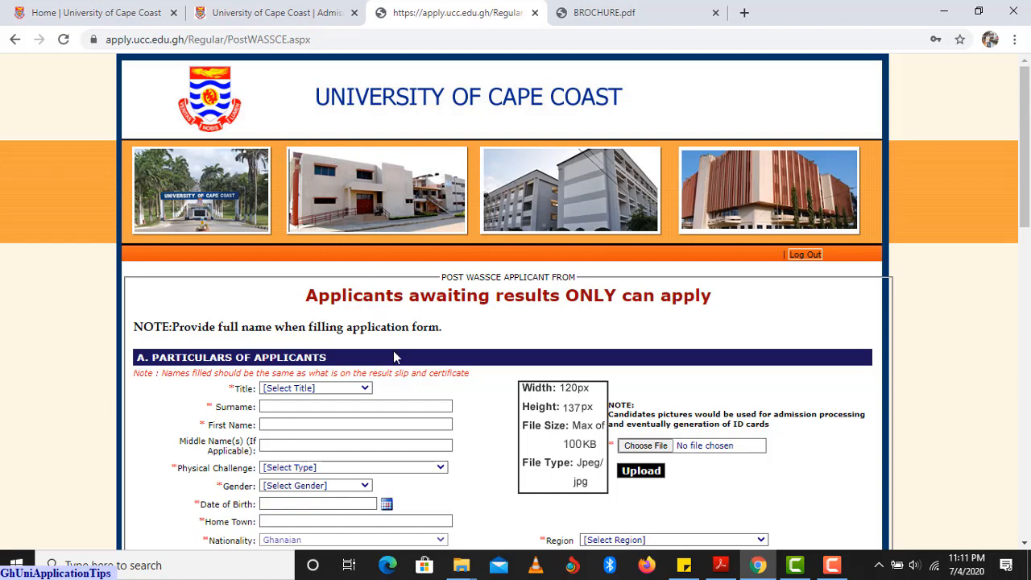
Set Title to Miss and enter the applicant's surname, first and middle names.
{"action": "left_click", "coordinate": [364, 389]}
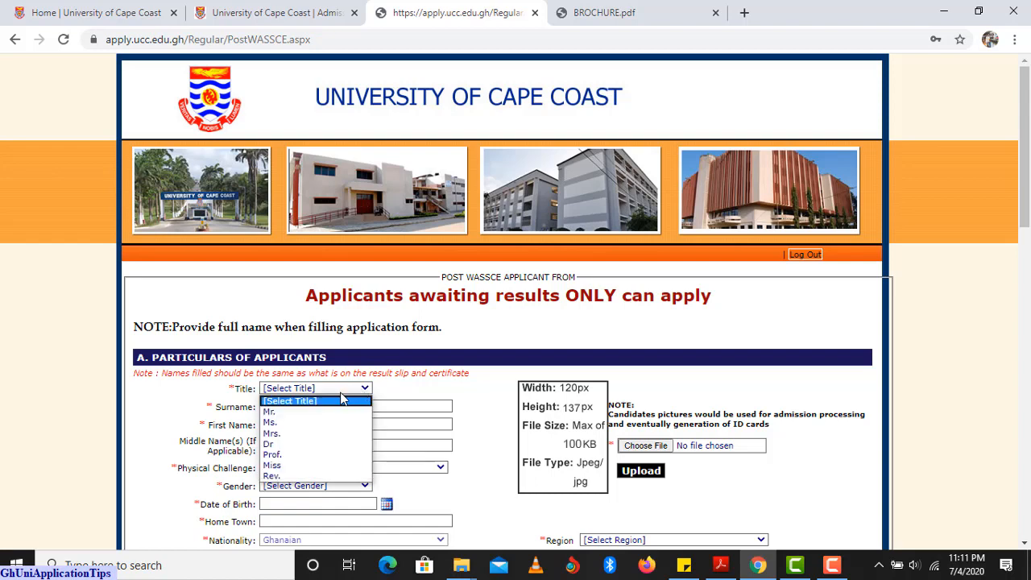
{"action": "left_click", "coordinate": [315, 465]}
{"action": "left_click", "coordinate": [314, 406]}
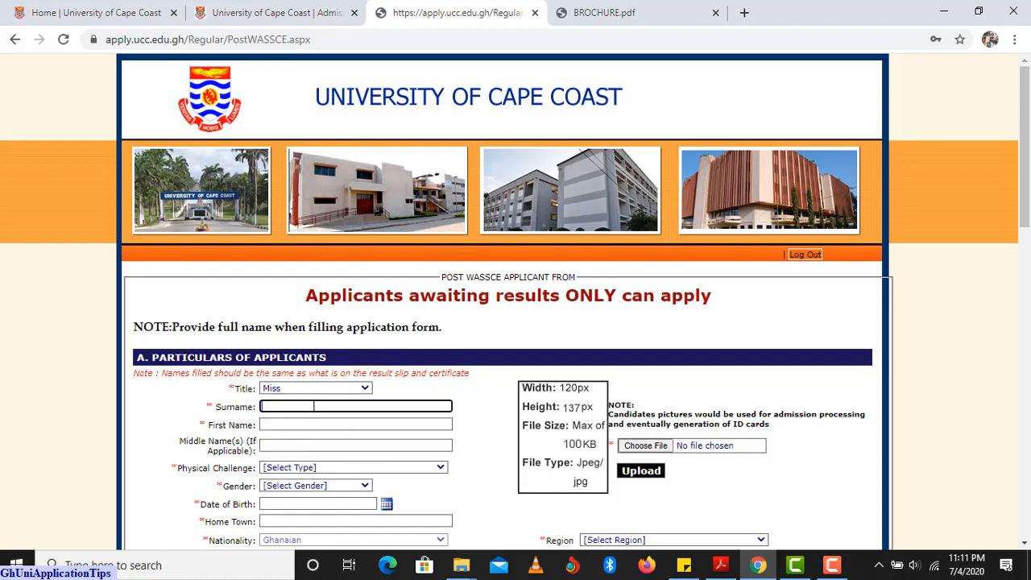
{"action": "left_click", "coordinate": [294, 424]}
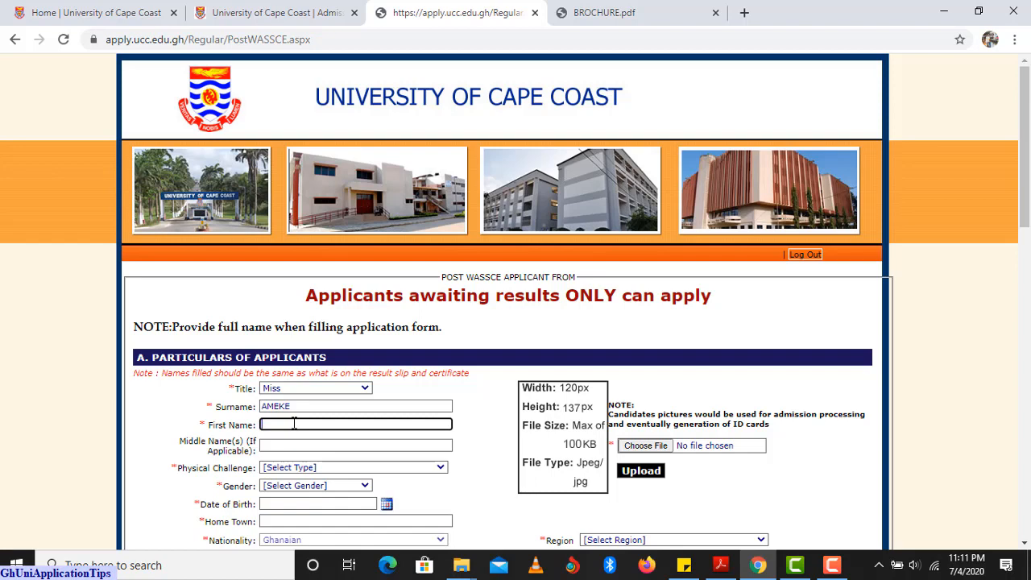
{"action": "left_click", "coordinate": [293, 444]}
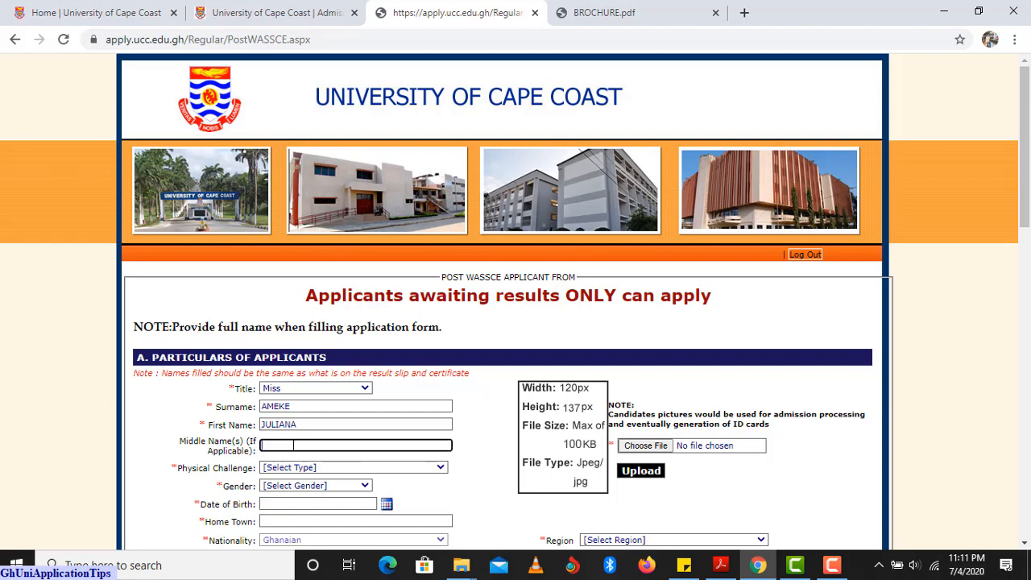
{"action": "type", "text": "AMA"}
Set Physical Challenge to None and Gender to Female.
{"action": "left_click", "coordinate": [323, 467]}
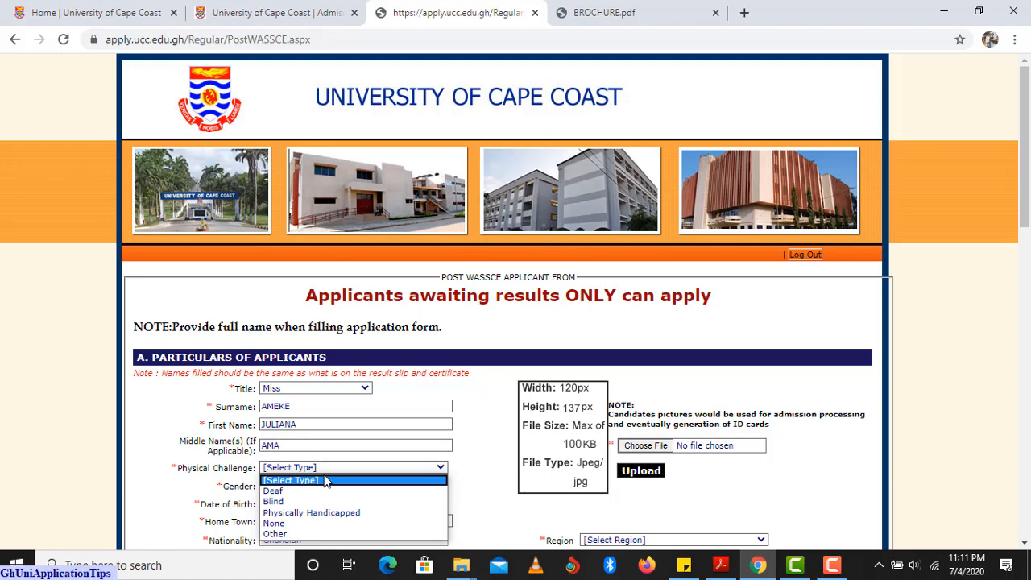
{"action": "left_click", "coordinate": [323, 522]}
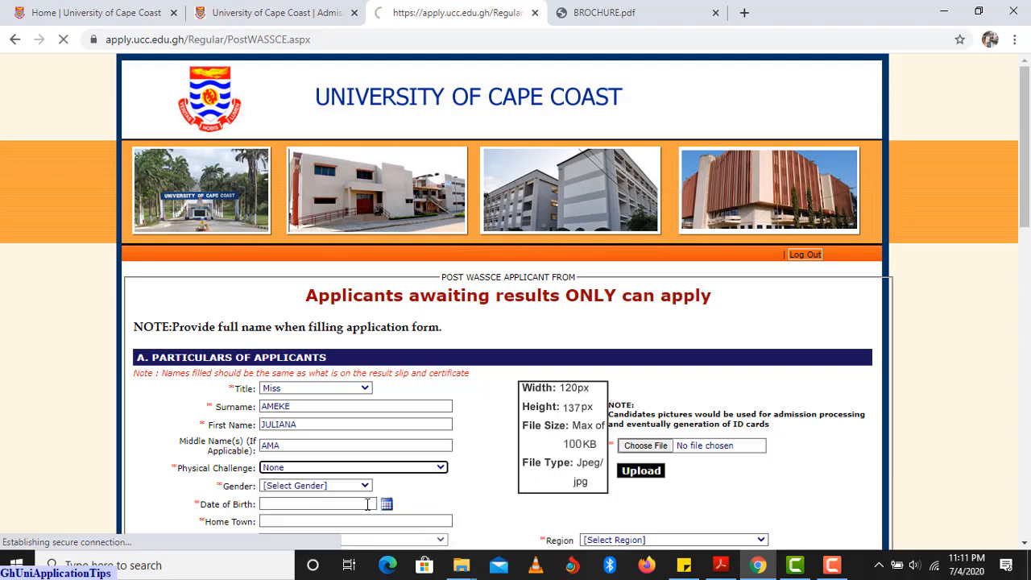
{"action": "scroll", "coordinate": [349, 444], "scroll_direction": "down", "scroll_amount": 1}
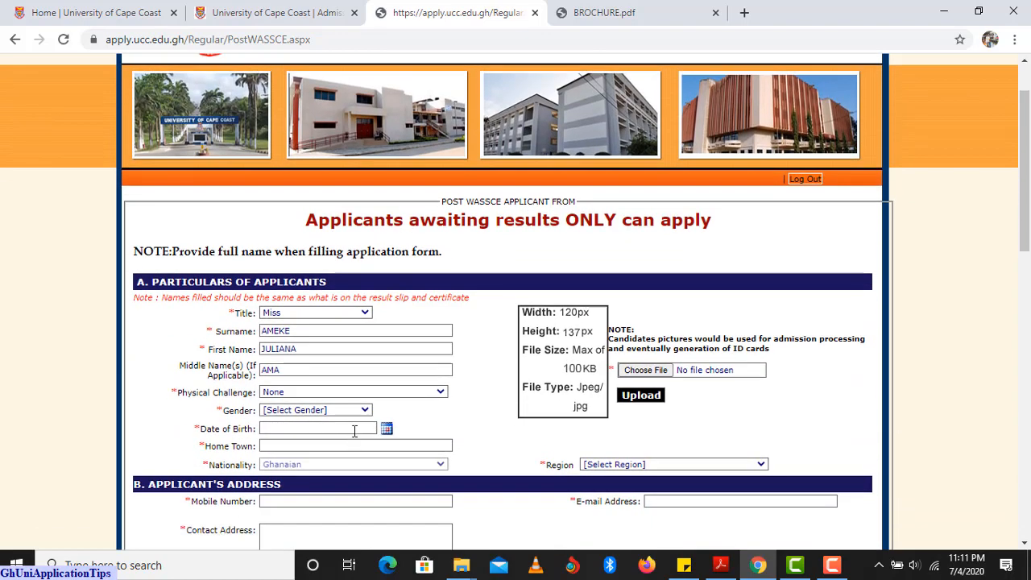
{"action": "left_click", "coordinate": [365, 410]}
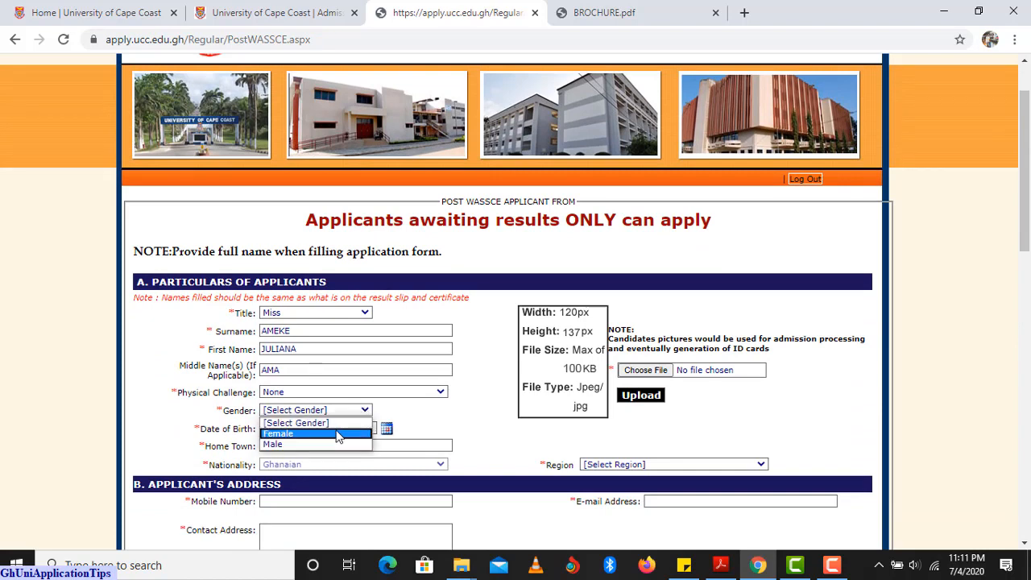
{"action": "left_click", "coordinate": [336, 434]}
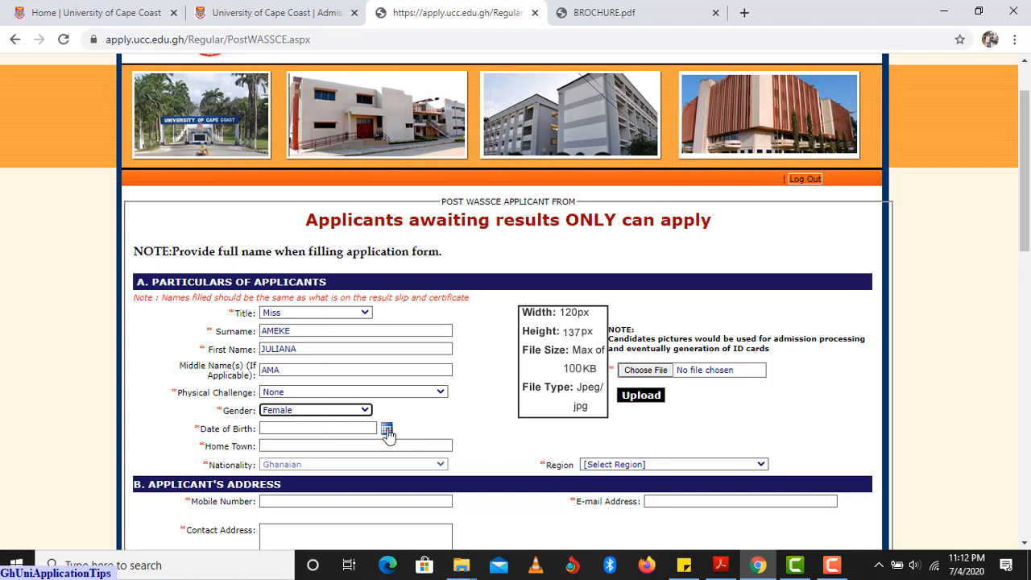
Pick 24 May 2002 as the date of birth from the calendar.
{"action": "left_click", "coordinate": [386, 431]}
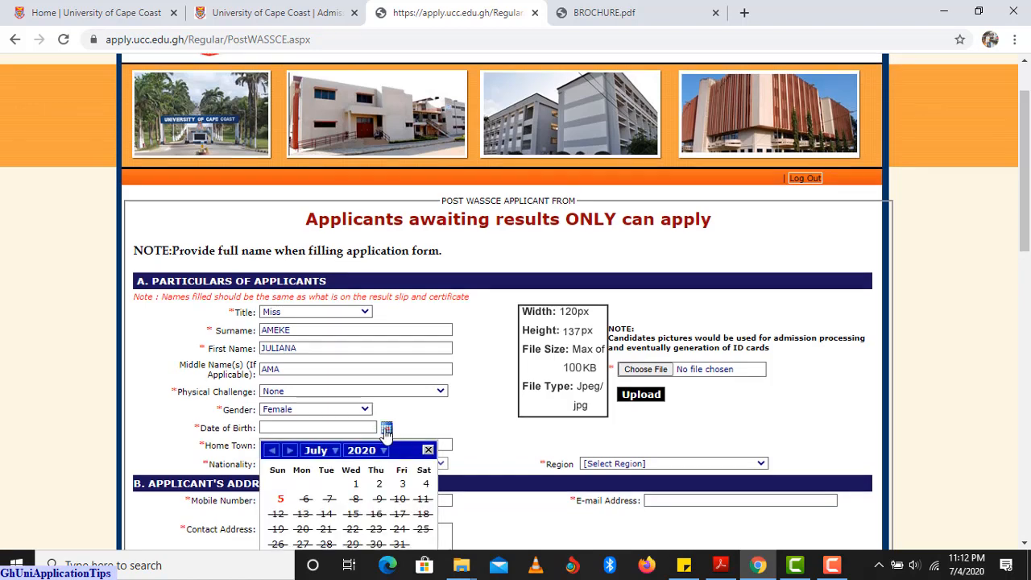
{"action": "scroll", "coordinate": [387, 432], "scroll_direction": "down", "scroll_amount": 1}
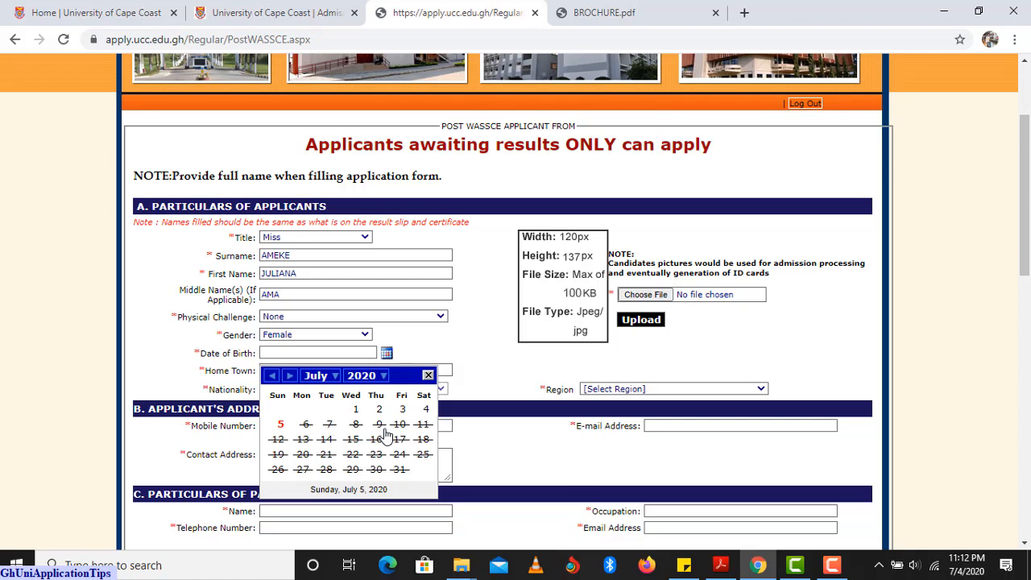
{"action": "left_click", "coordinate": [385, 432]}
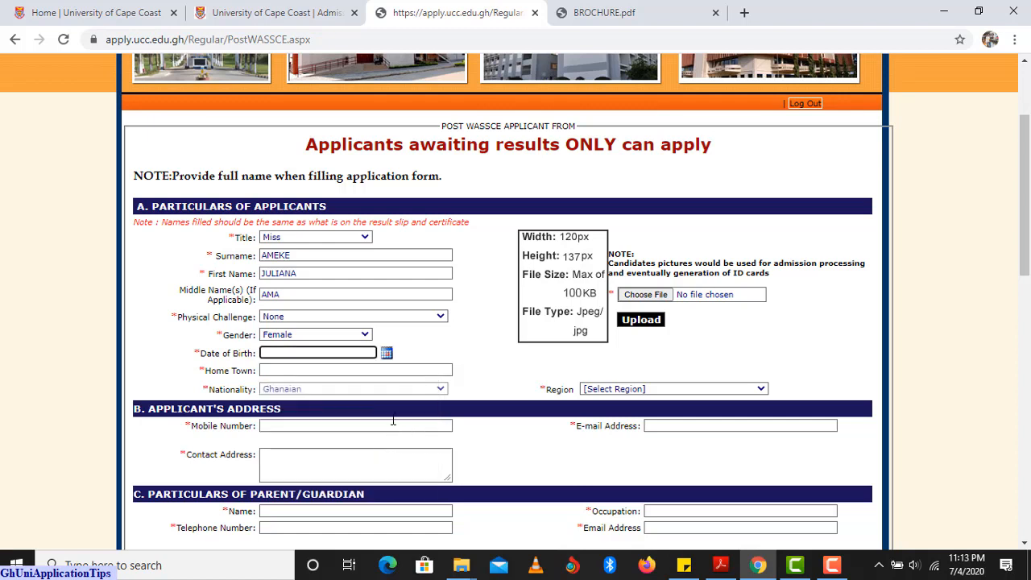
{"action": "left_click", "coordinate": [386, 355]}
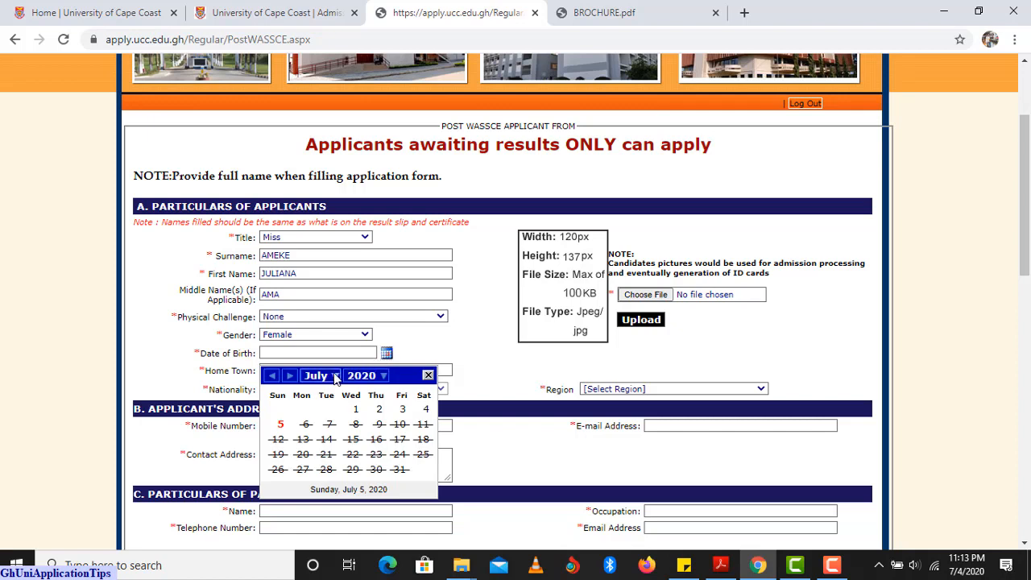
{"action": "left_click", "coordinate": [382, 376]}
{"action": "scroll", "coordinate": [370, 415], "scroll_direction": "up", "scroll_amount": 3}
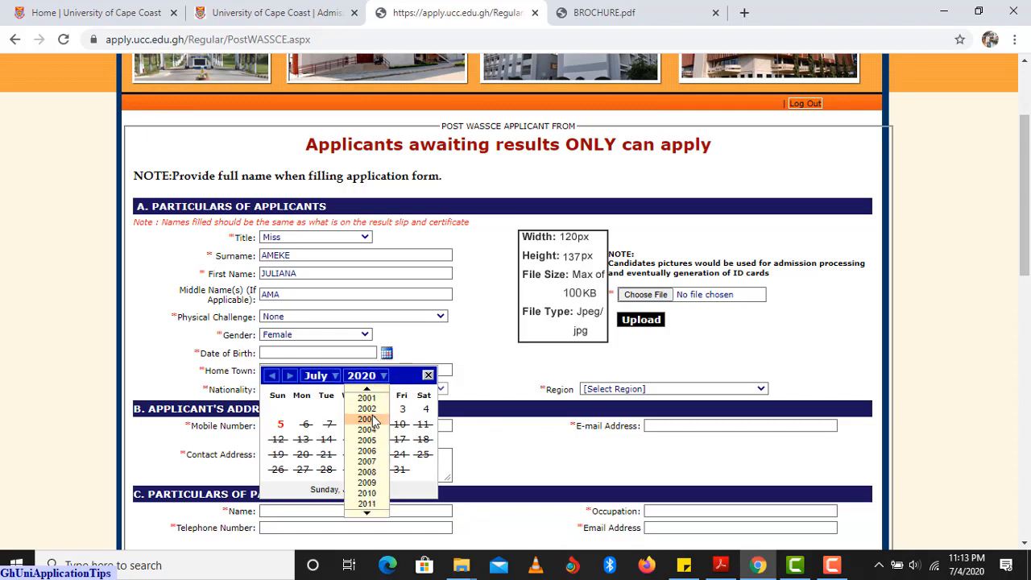
{"action": "left_click", "coordinate": [372, 408]}
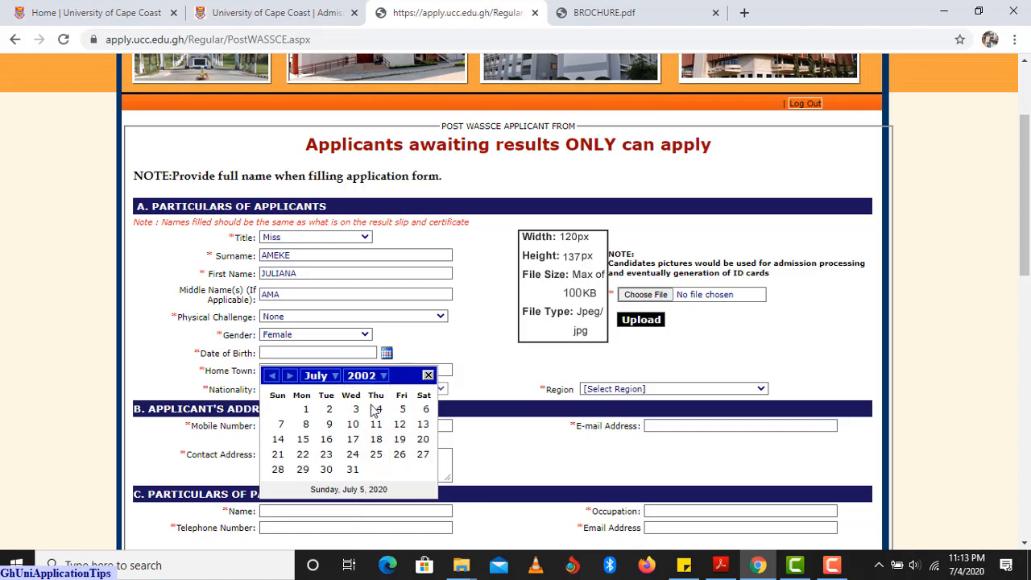
{"action": "left_click", "coordinate": [337, 375]}
{"action": "left_click", "coordinate": [312, 431]}
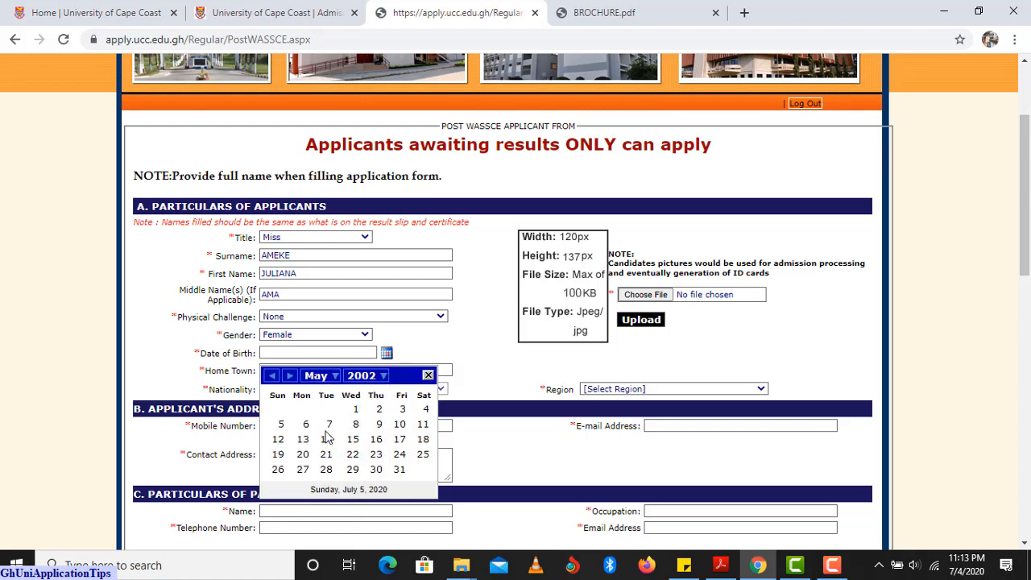
{"action": "left_click", "coordinate": [402, 455]}
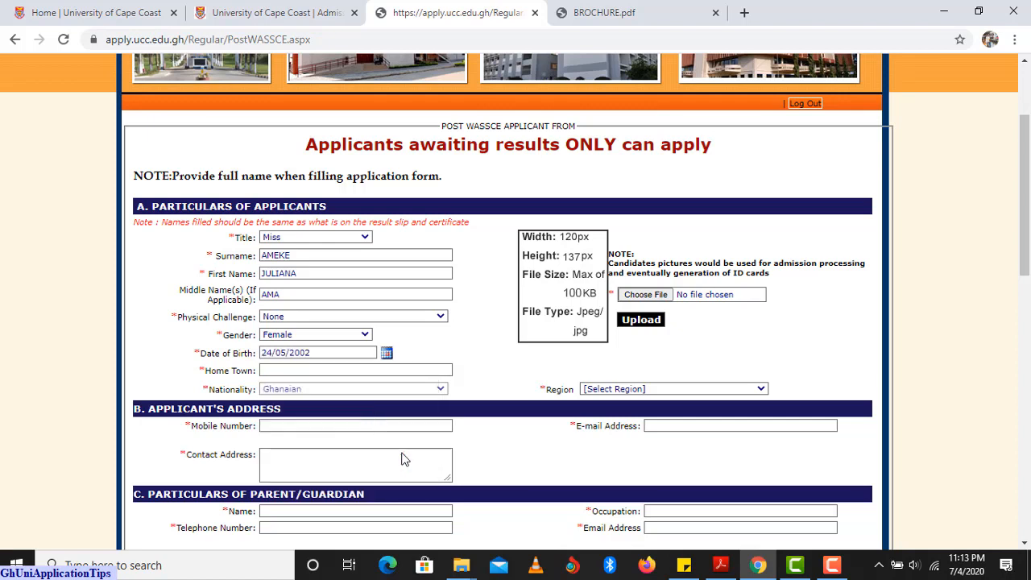
{"action": "left_click", "coordinate": [316, 370]}
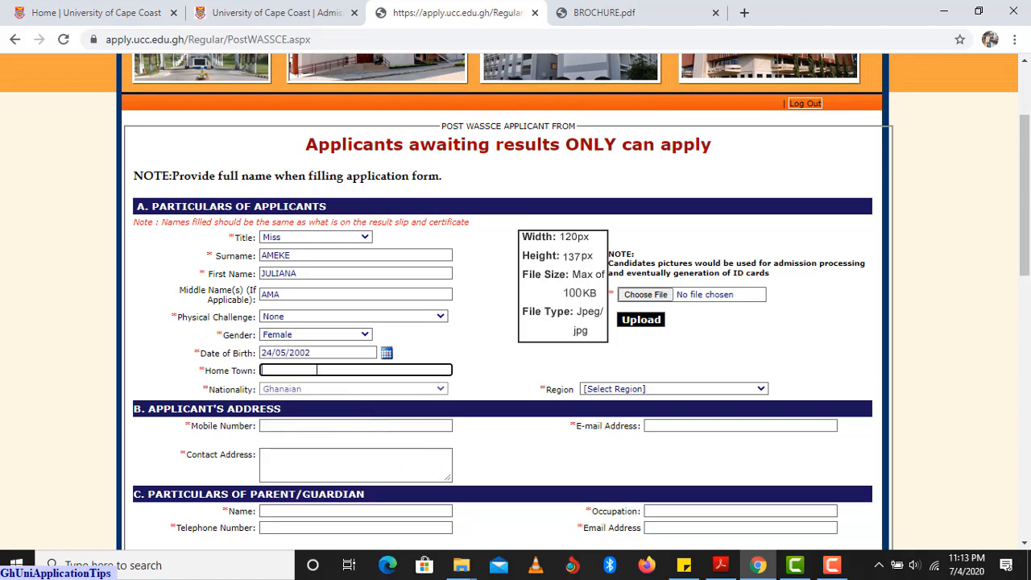
Enter KPANDO as the applicant's home town and choose Volta Region as the region.
{"action": "type", "text": "KPANDO"}
{"action": "left_click", "coordinate": [326, 392]}
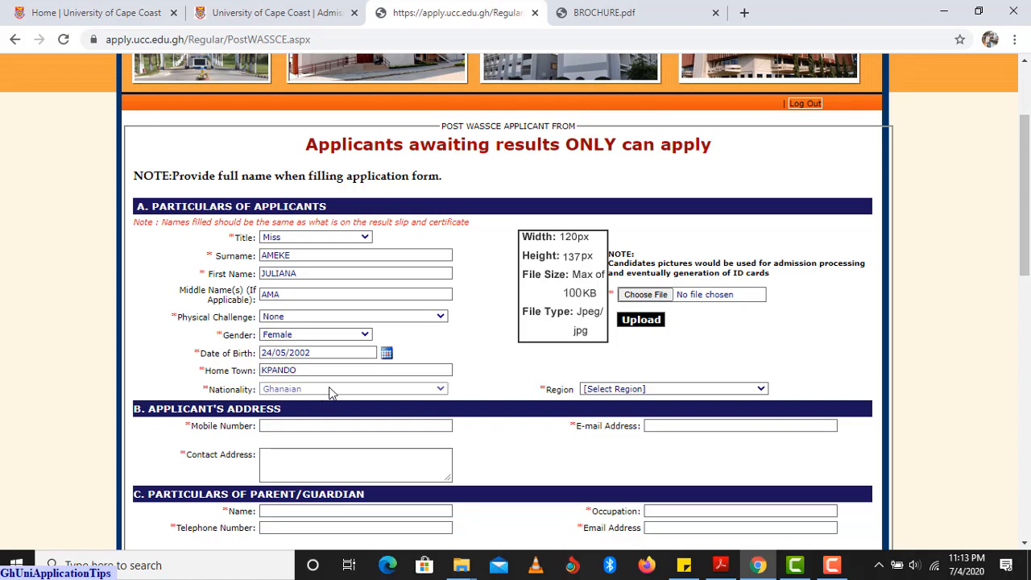
{"action": "left_click", "coordinate": [651, 392]}
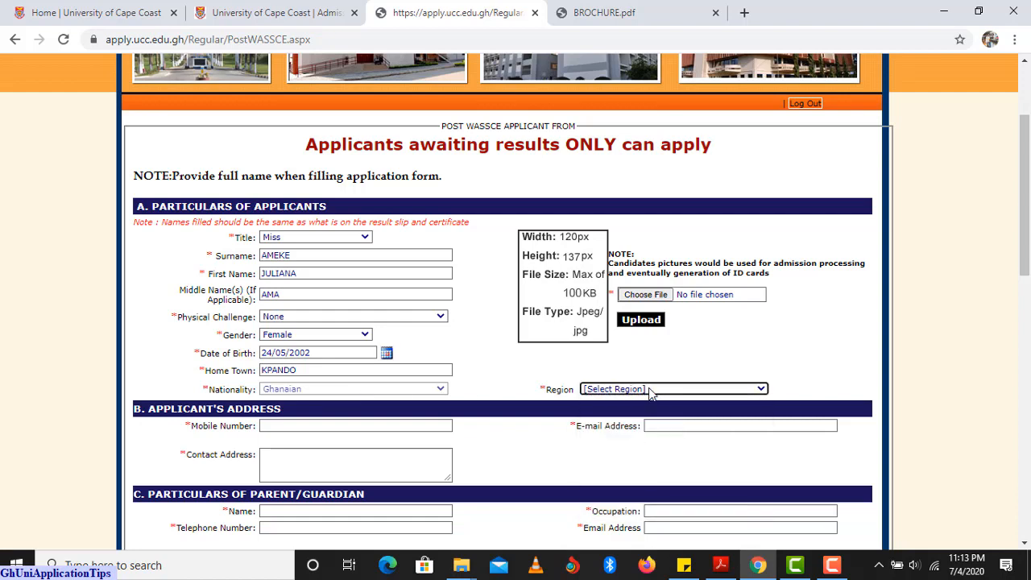
{"action": "left_click", "coordinate": [649, 389]}
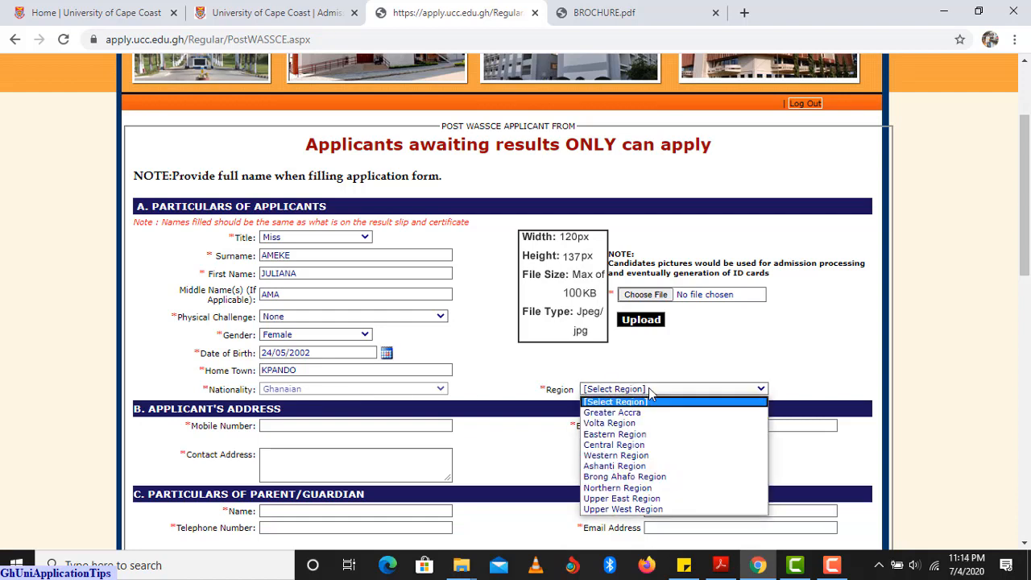
{"action": "left_click", "coordinate": [639, 423]}
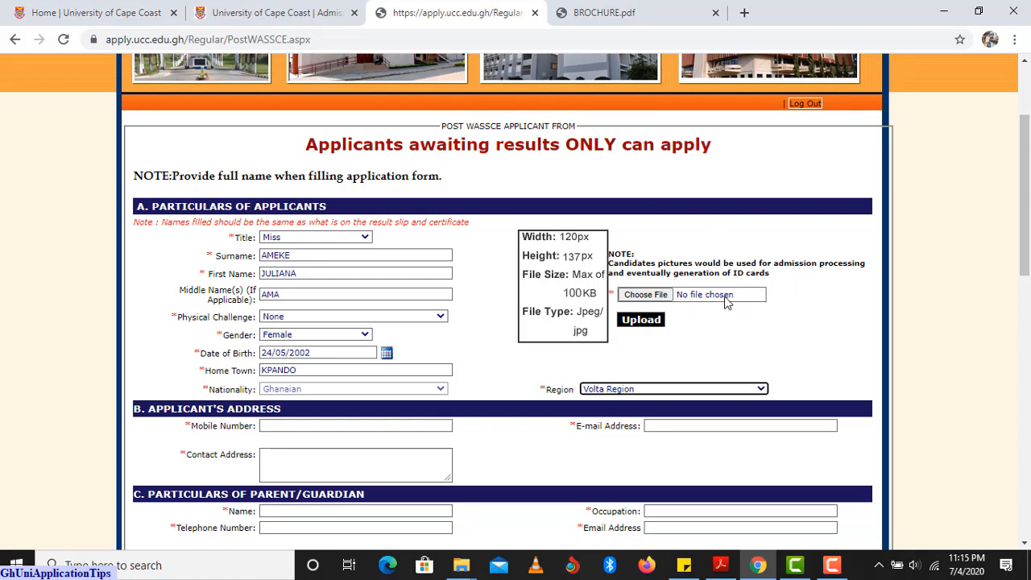
Upload images_120x137.jpg from the Desktop as the applicant's passport photo.
{"action": "left_click", "coordinate": [637, 295]}
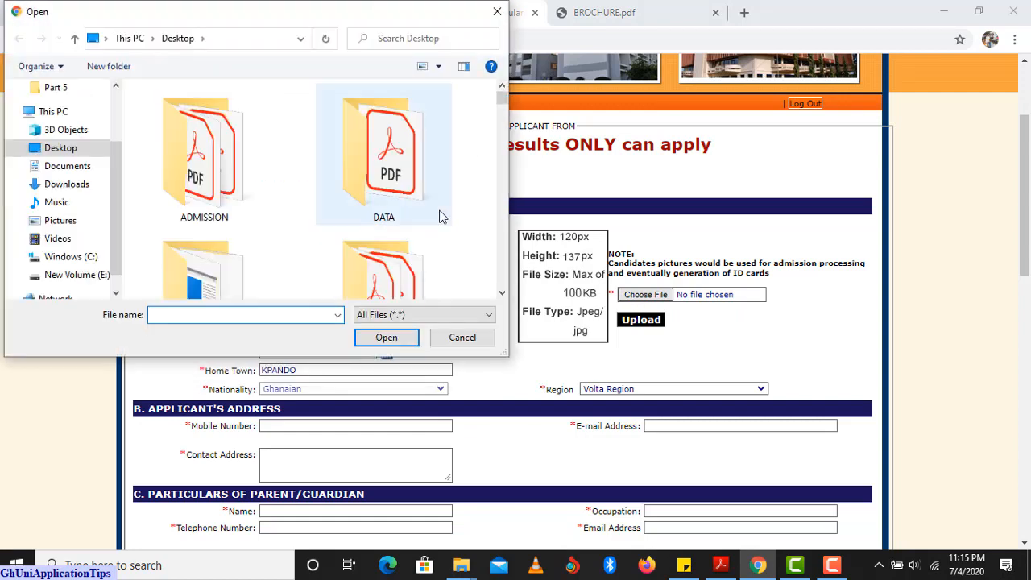
{"action": "left_click_drag", "start_coordinate": [502, 103], "coordinate": [500, 189]}
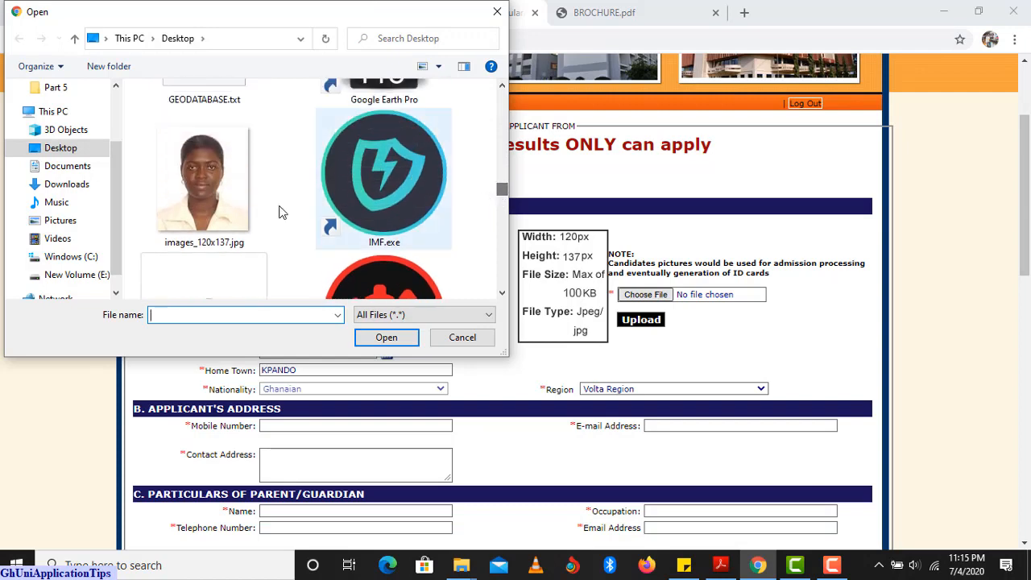
{"action": "left_click", "coordinate": [223, 204]}
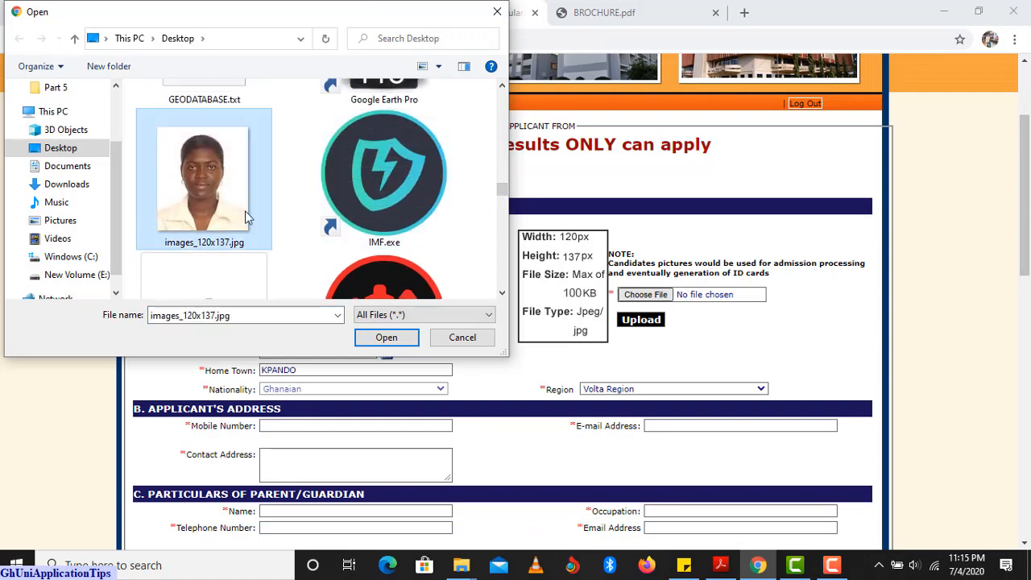
{"action": "left_click", "coordinate": [392, 338]}
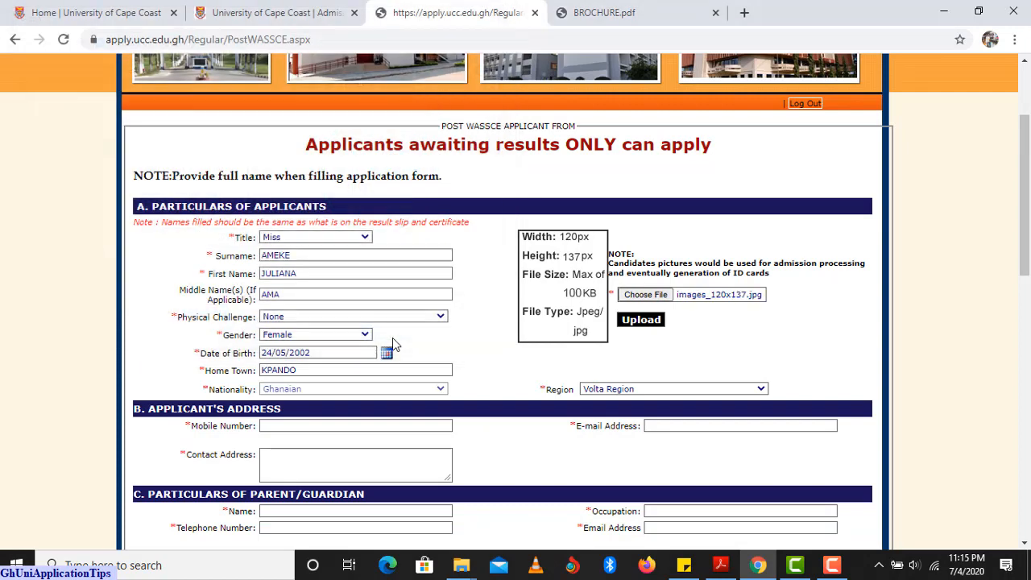
{"action": "left_click", "coordinate": [640, 323]}
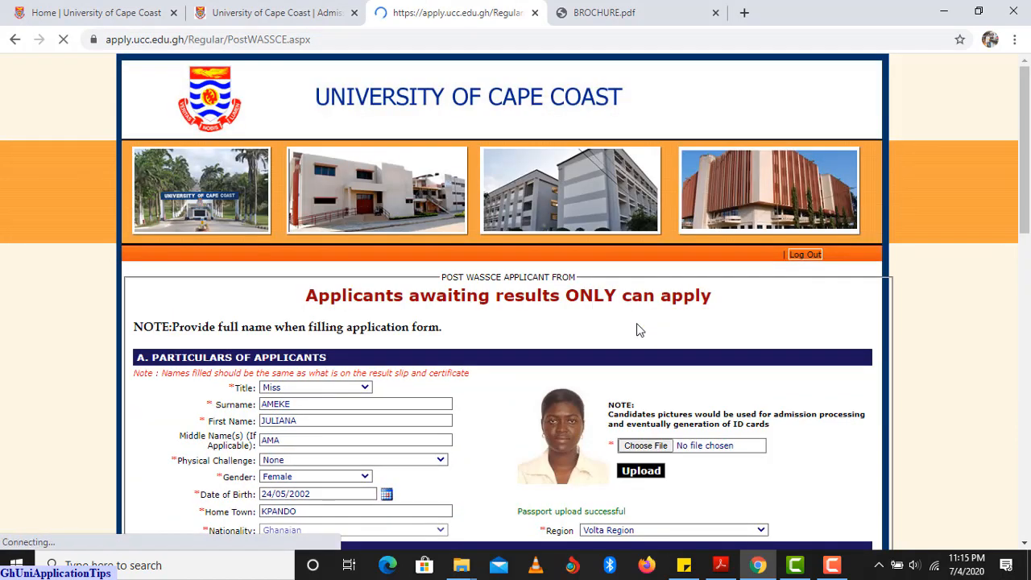
{"action": "scroll", "coordinate": [616, 331], "scroll_direction": "down", "scroll_amount": 1}
{"action": "scroll", "coordinate": [574, 351], "scroll_direction": "down", "scroll_amount": 1}
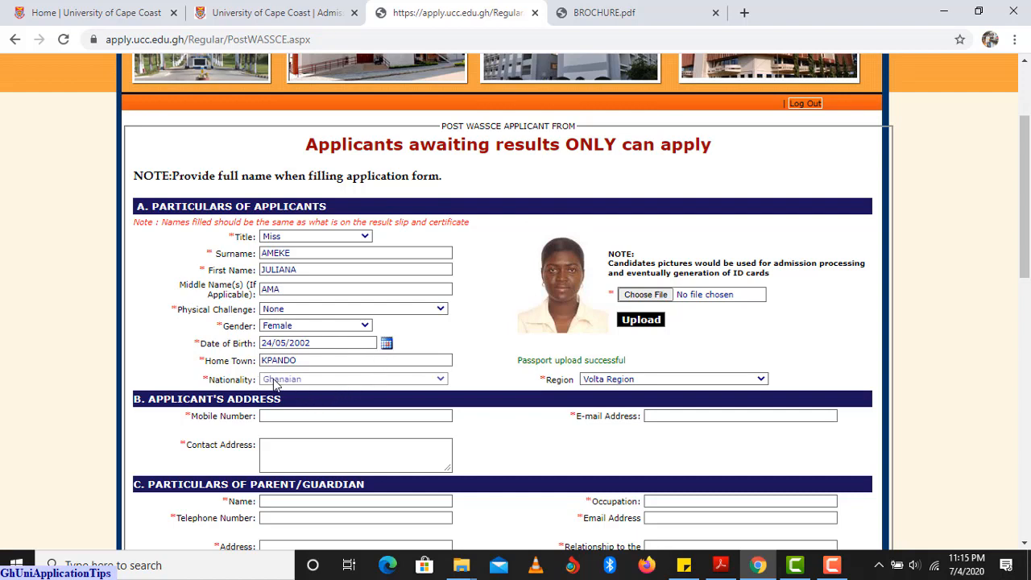
{"action": "scroll", "coordinate": [273, 385], "scroll_direction": "down", "scroll_amount": 1}
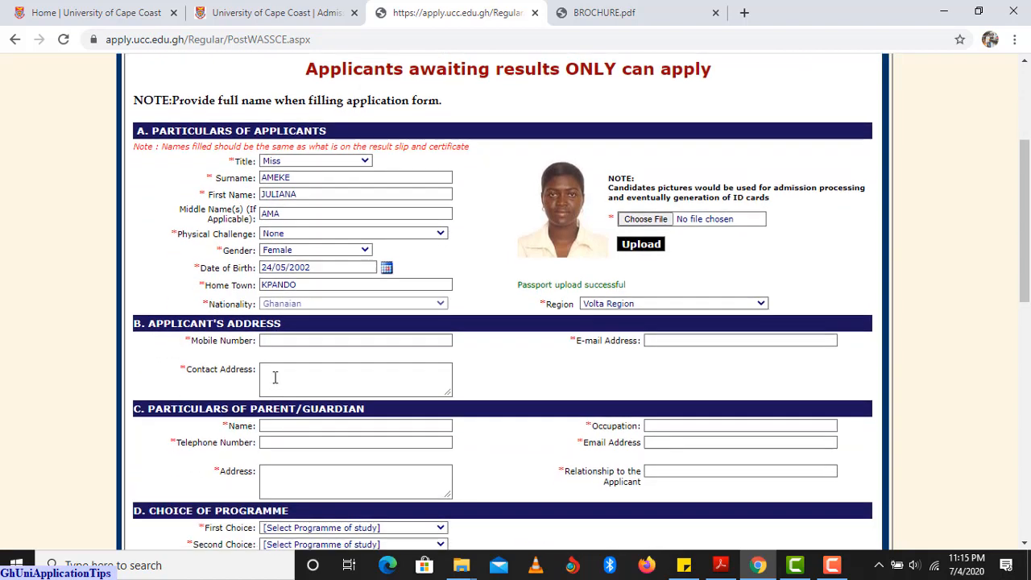
Enter the applicant's mobile number, e-mail address and the beginning of the postal contact address.
{"action": "left_click", "coordinate": [288, 341]}
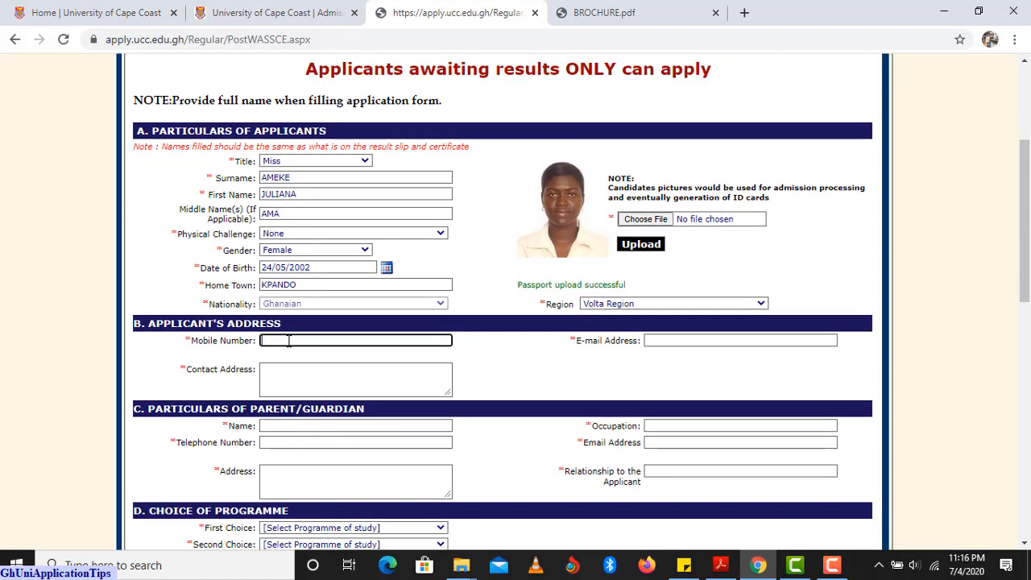
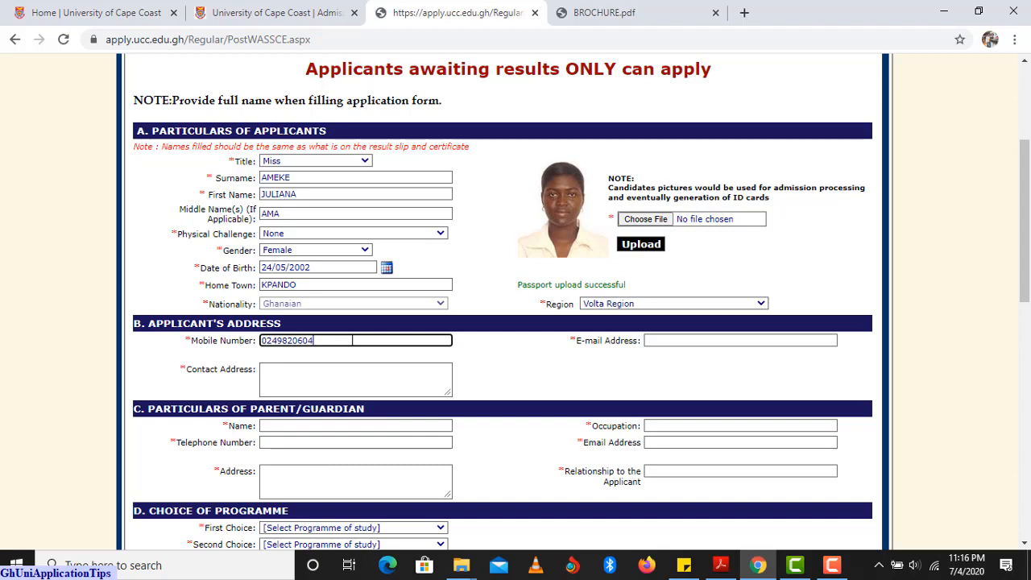
{"action": "left_click", "coordinate": [658, 343]}
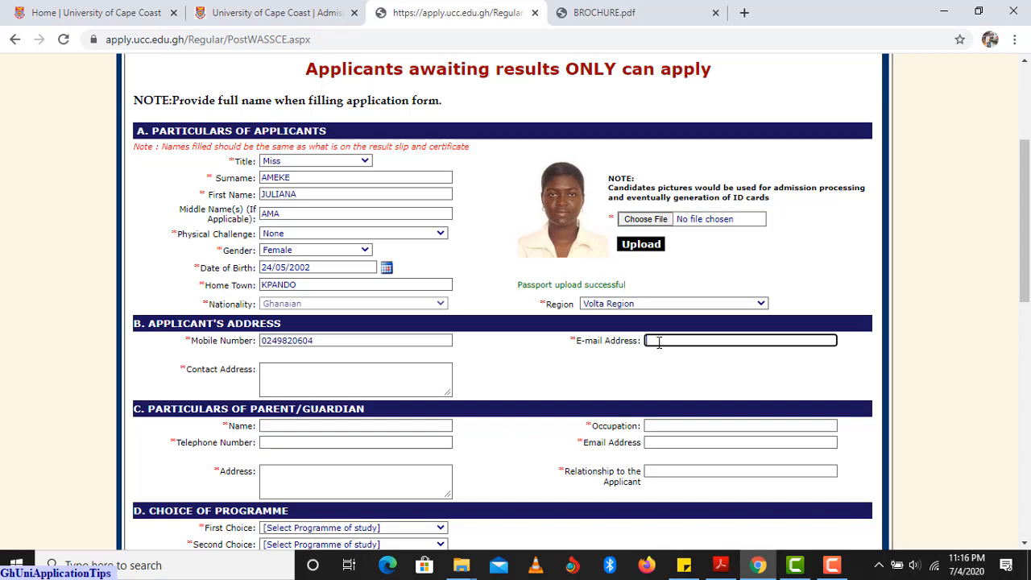
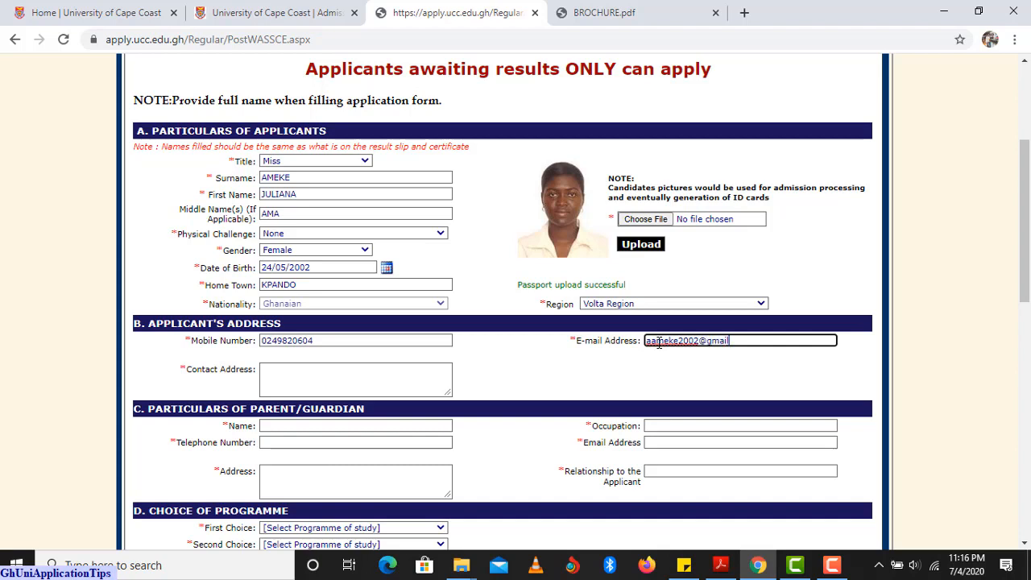
{"action": "left_click", "coordinate": [317, 370]}
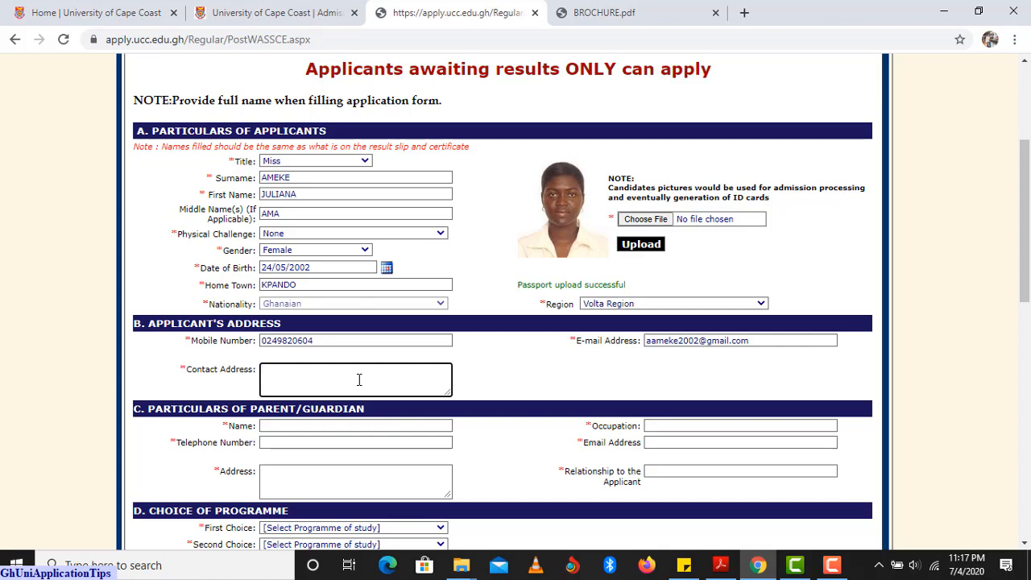
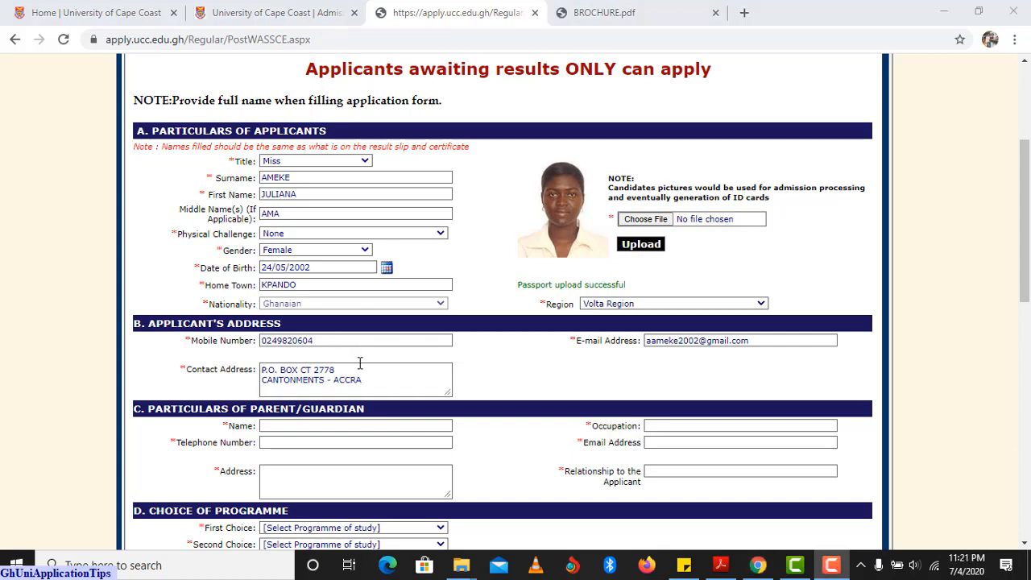
Fill in the guardian's name, occupation BUSINESS MAN, telephone number and e-mail address.
{"action": "left_click", "coordinate": [301, 425]}
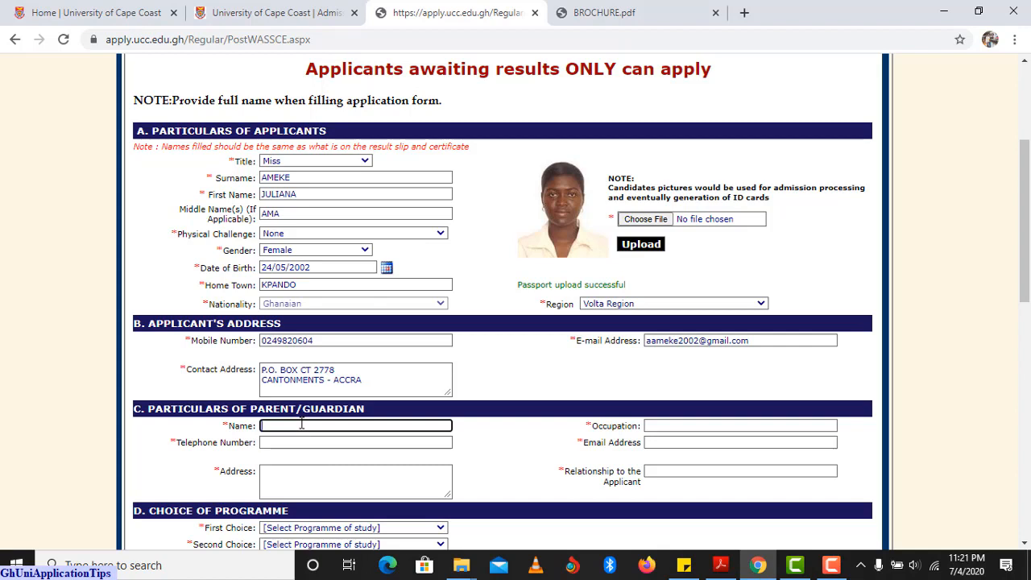
{"action": "left_click", "coordinate": [669, 422]}
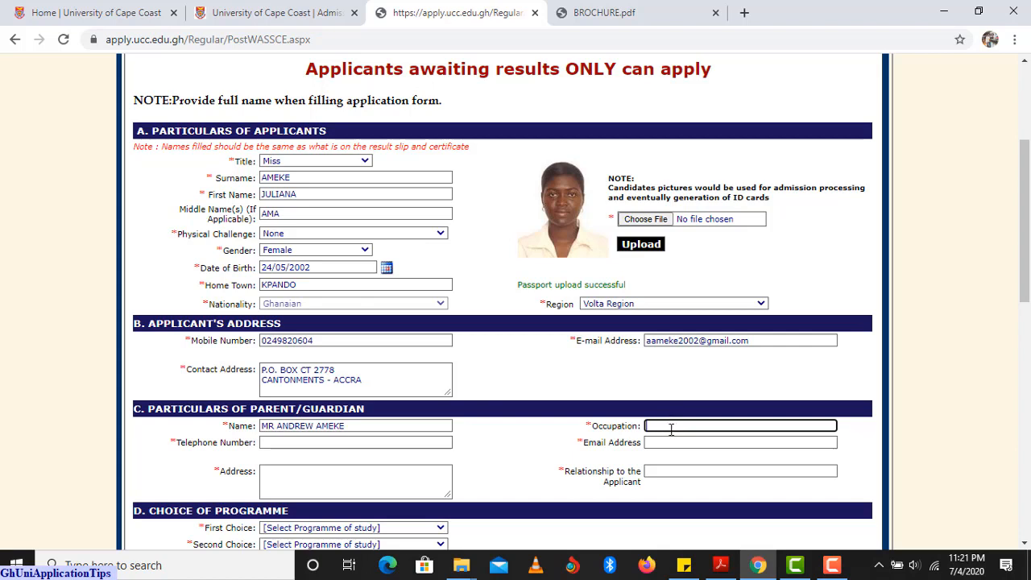
{"action": "type", "text": "BUSINESS MAN"}
{"action": "left_click", "coordinate": [288, 442]}
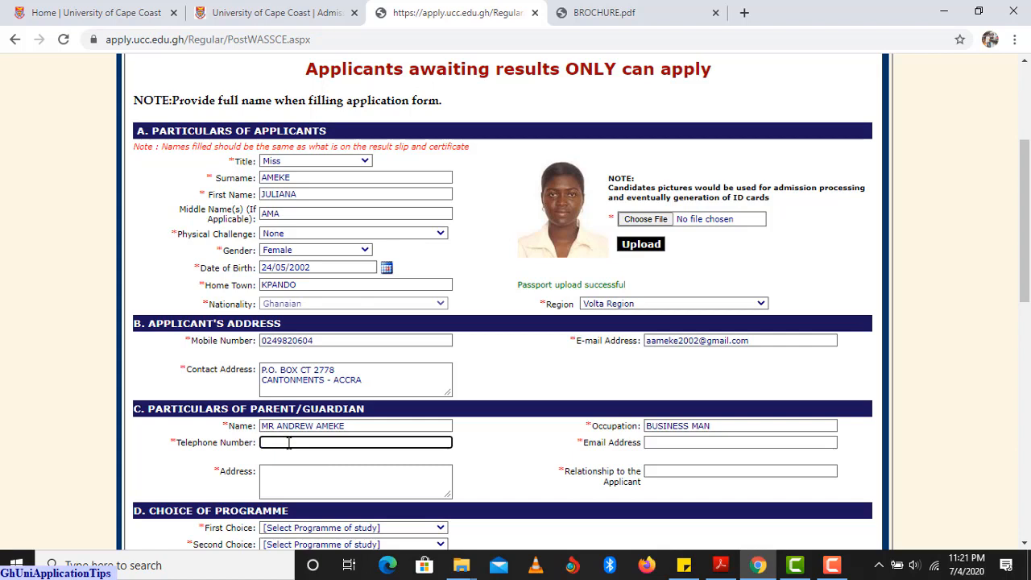
{"action": "left_click", "coordinate": [674, 443]}
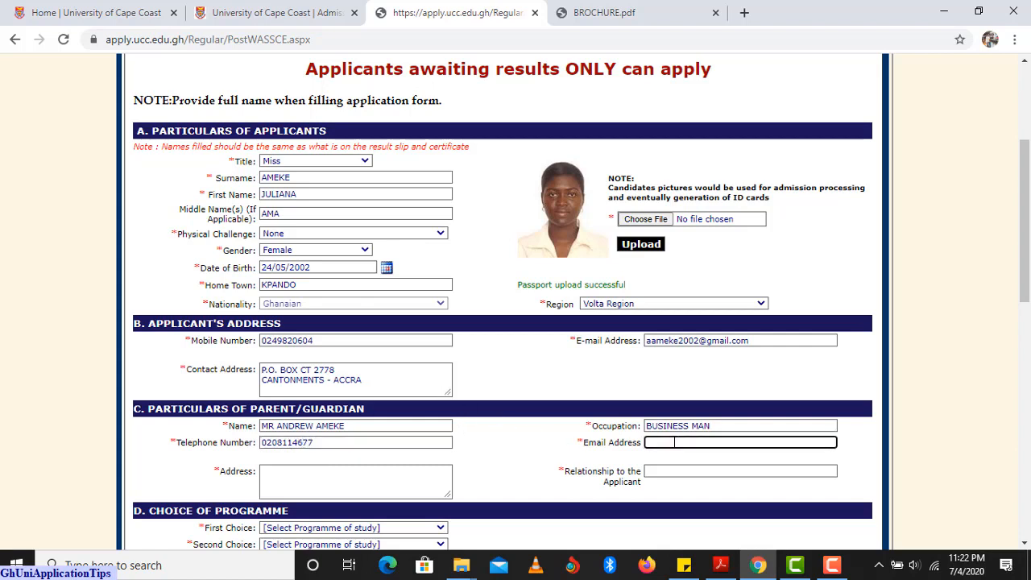
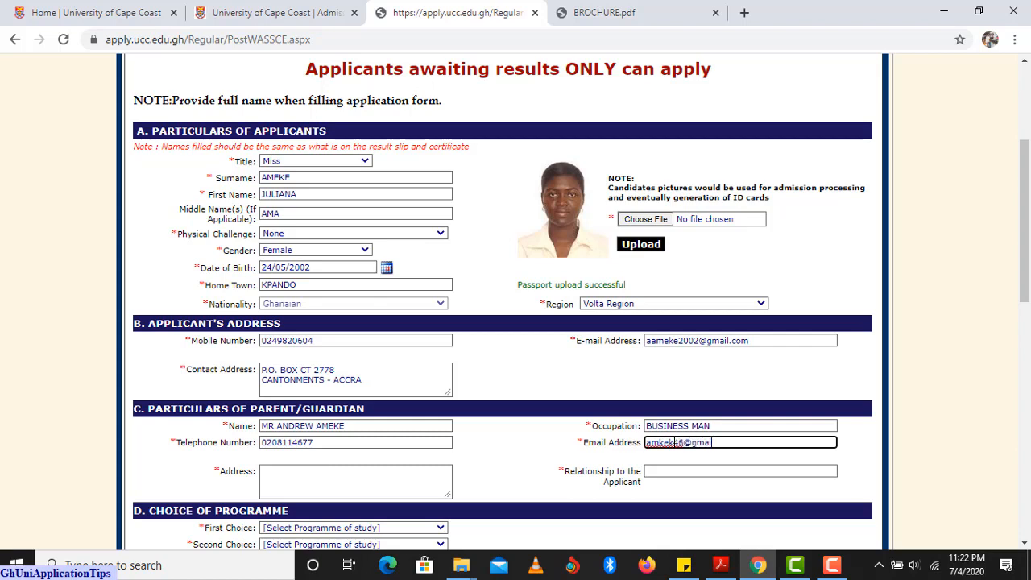
Copy the applicant's contact address into the guardian address and set relationship to FATHER.
{"action": "left_click", "coordinate": [345, 475]}
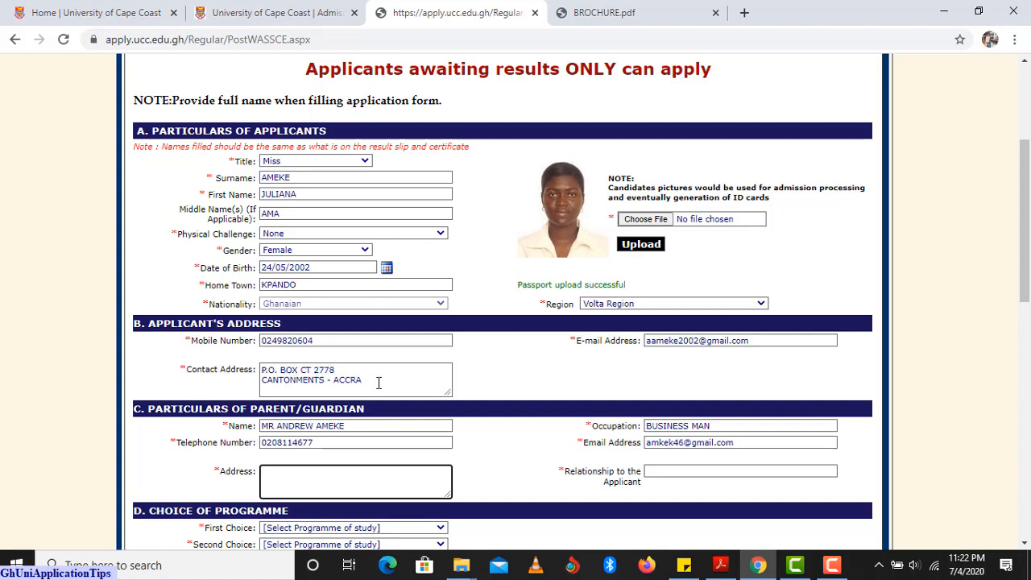
{"action": "left_click_drag", "start_coordinate": [370, 384], "coordinate": [248, 368]}
{"action": "key", "text": "ctrl+c"}
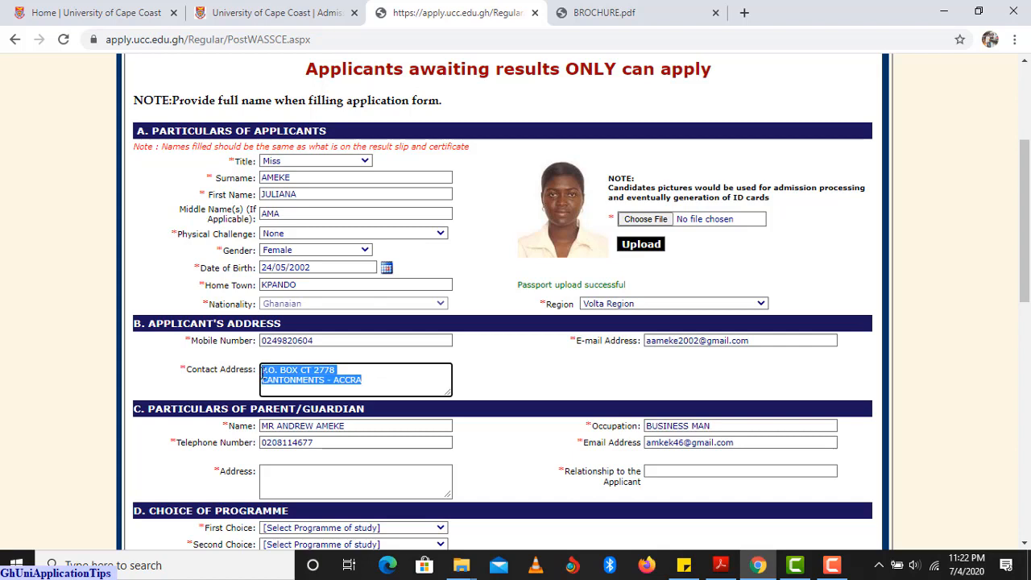
{"action": "left_click", "coordinate": [289, 470]}
{"action": "key", "text": "ctrl+v"}
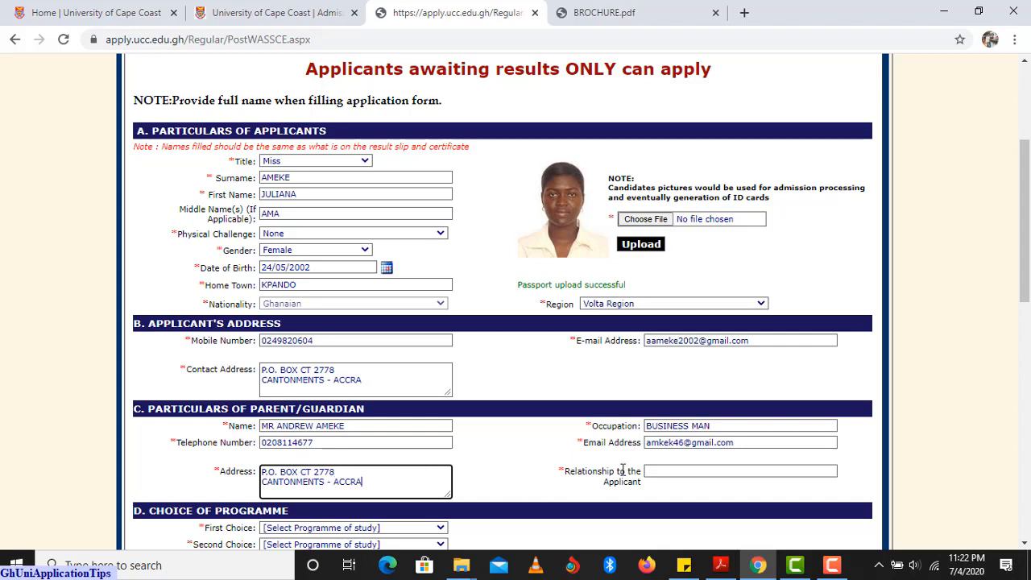
{"action": "left_click", "coordinate": [650, 472]}
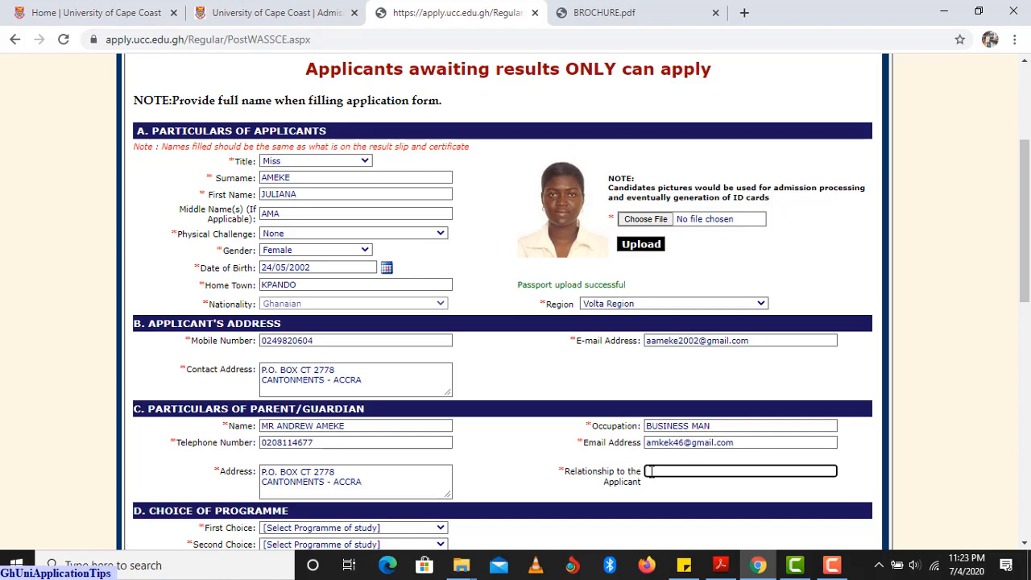
{"action": "type", "text": "FATHER"}
Choose B.A. Communication Studies as the first programme choice.
{"action": "scroll", "coordinate": [472, 372], "scroll_direction": "down", "scroll_amount": 2}
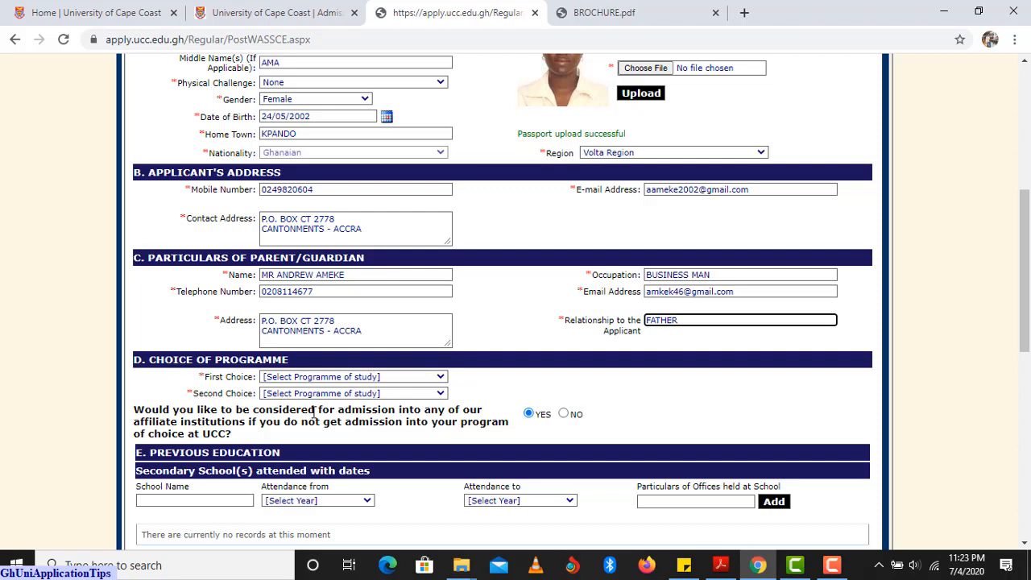
{"action": "left_click", "coordinate": [440, 378]}
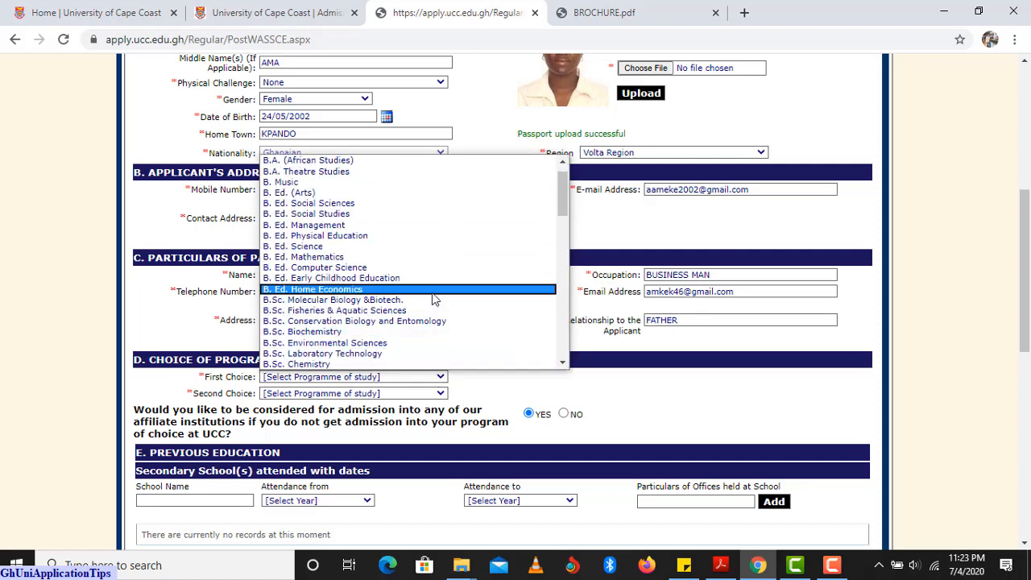
{"action": "left_click", "coordinate": [572, 205]}
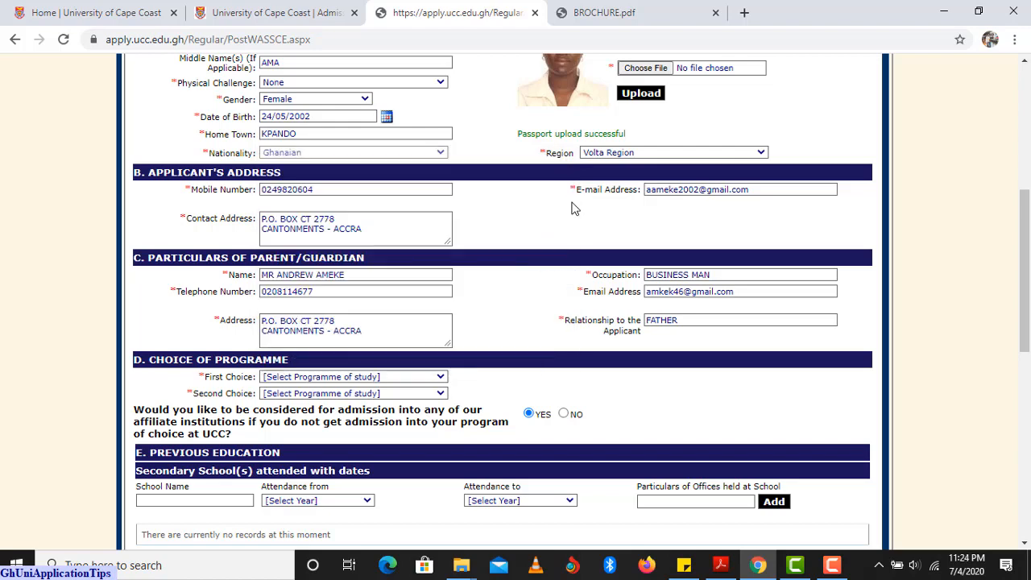
{"action": "left_click", "coordinate": [421, 375]}
{"action": "left_click_drag", "start_coordinate": [554, 238], "coordinate": [555, 258]}
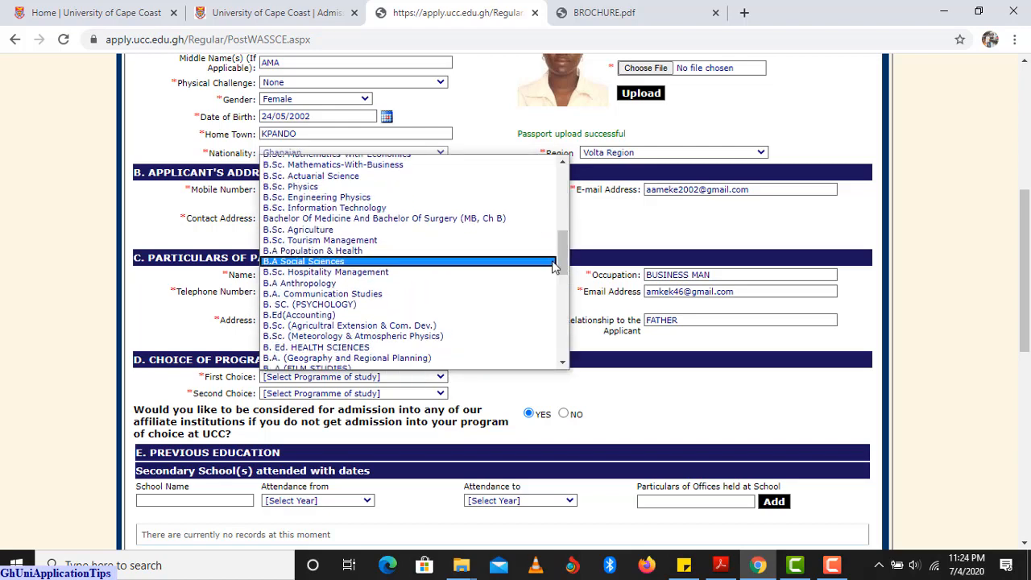
{"action": "left_click", "coordinate": [386, 294]}
Choose B.Sc. Tourism Management as the second programme choice.
{"action": "left_click", "coordinate": [438, 394]}
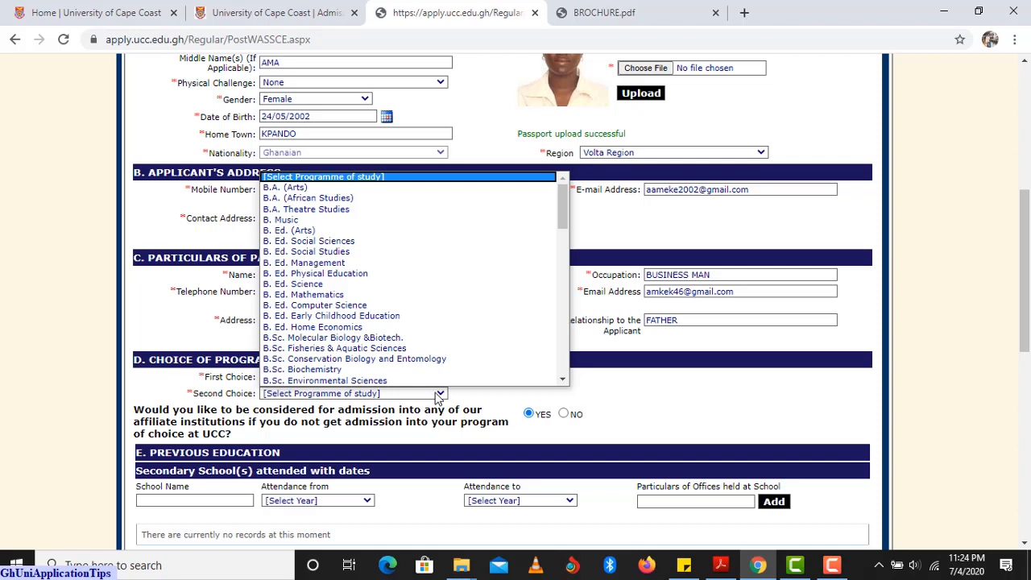
{"action": "scroll", "coordinate": [475, 338], "scroll_direction": "down", "scroll_amount": 1}
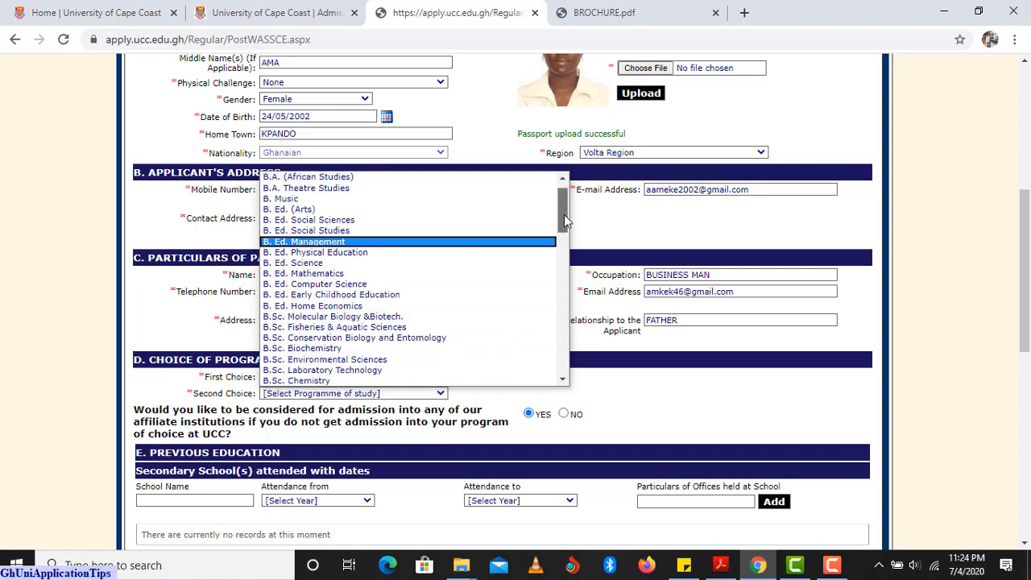
{"action": "left_click_drag", "start_coordinate": [564, 214], "coordinate": [529, 270]}
{"action": "left_click", "coordinate": [379, 296]}
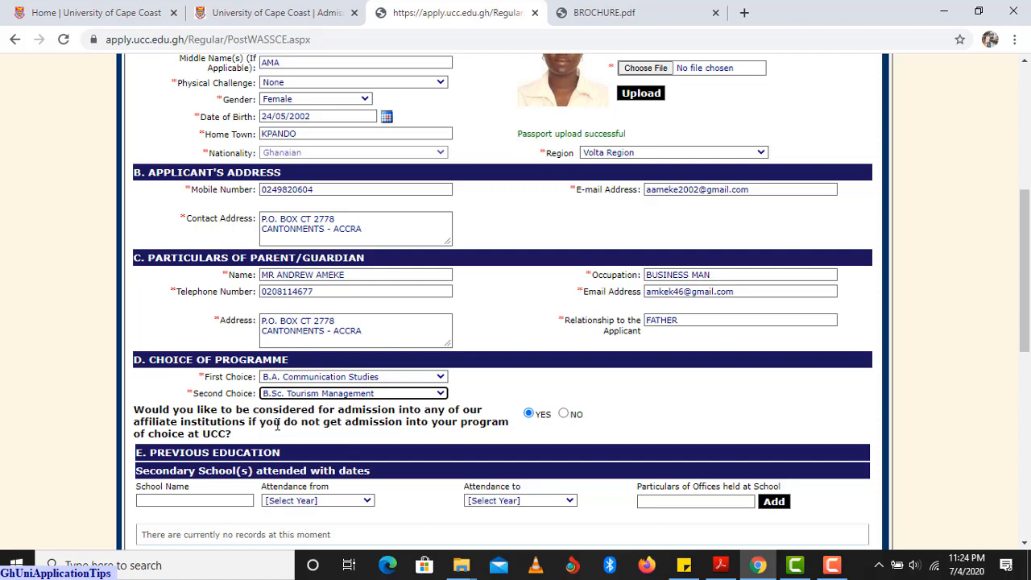
{"action": "left_click", "coordinate": [529, 415]}
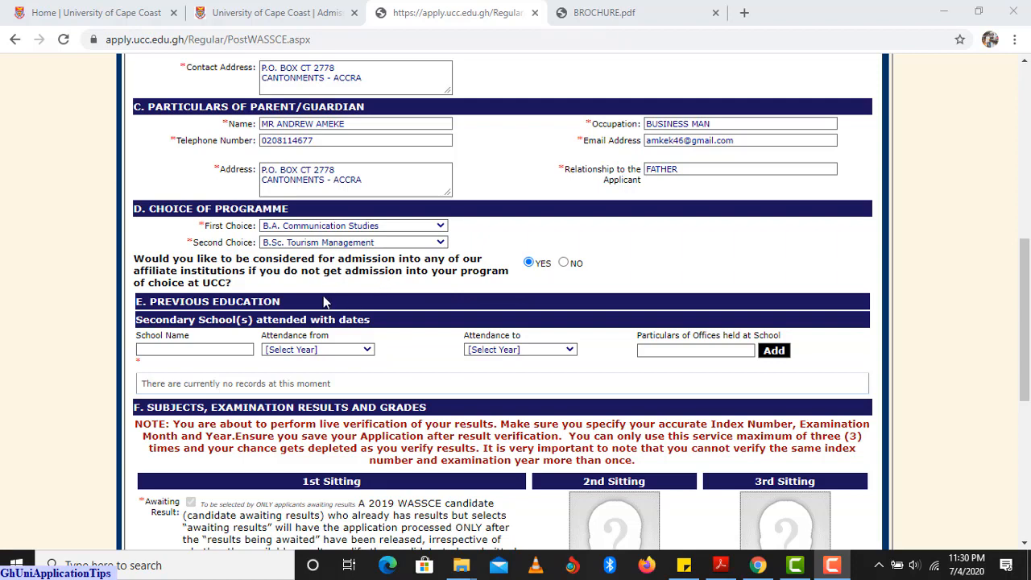
Paste OLA GIRLS SENIOR HIGH SCHOOL as the school, attended from 2017 to 2020.
{"action": "left_click", "coordinate": [165, 351]}
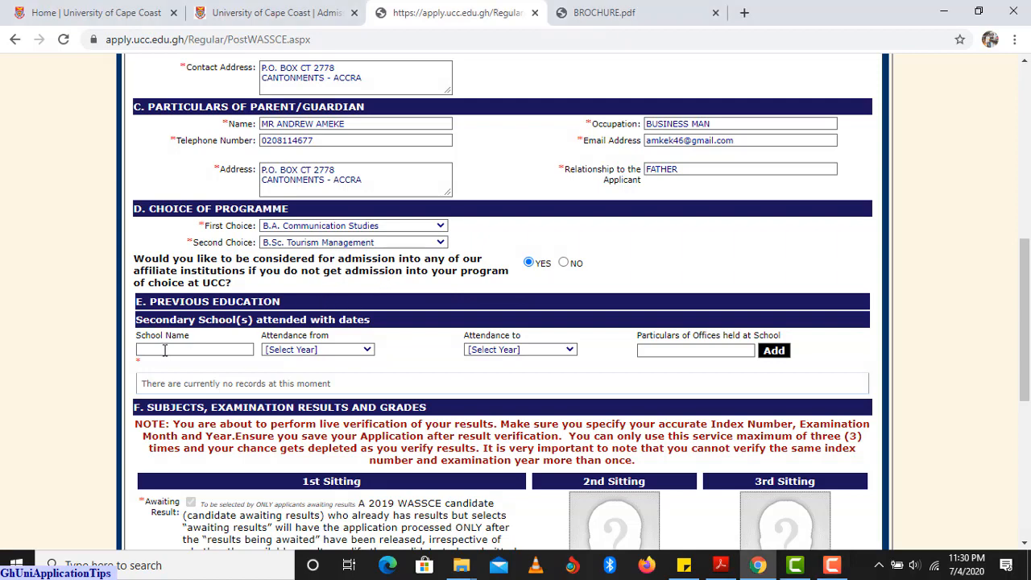
{"action": "key", "text": "ctrl+v"}
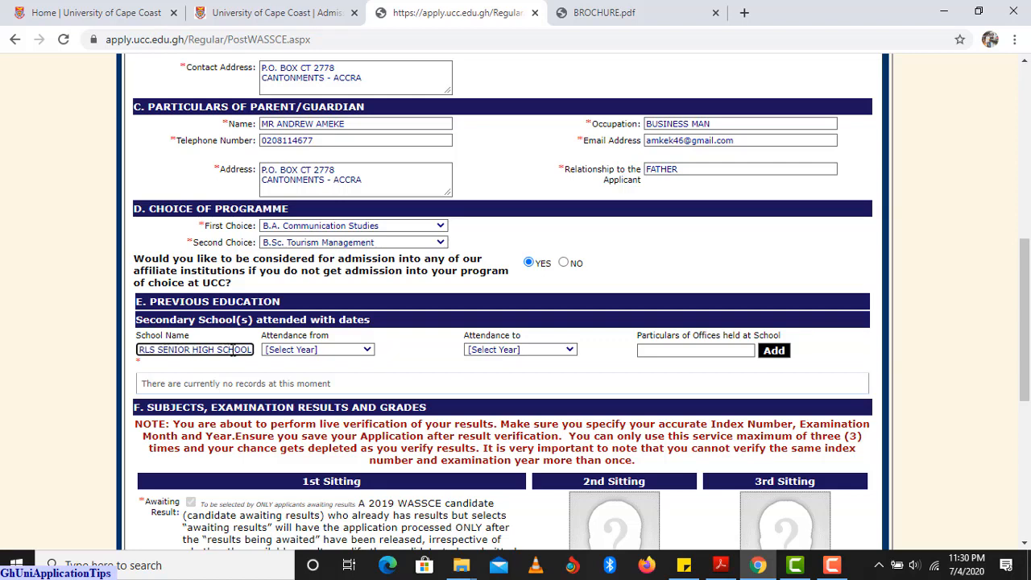
{"action": "left_click", "coordinate": [294, 354]}
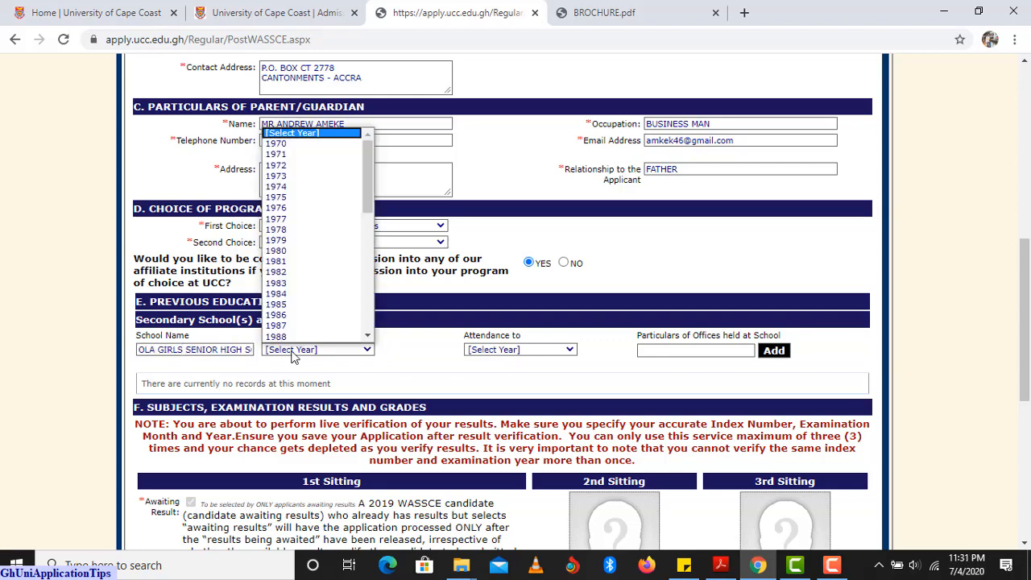
{"action": "scroll", "coordinate": [302, 240], "scroll_direction": "down", "scroll_amount": 10}
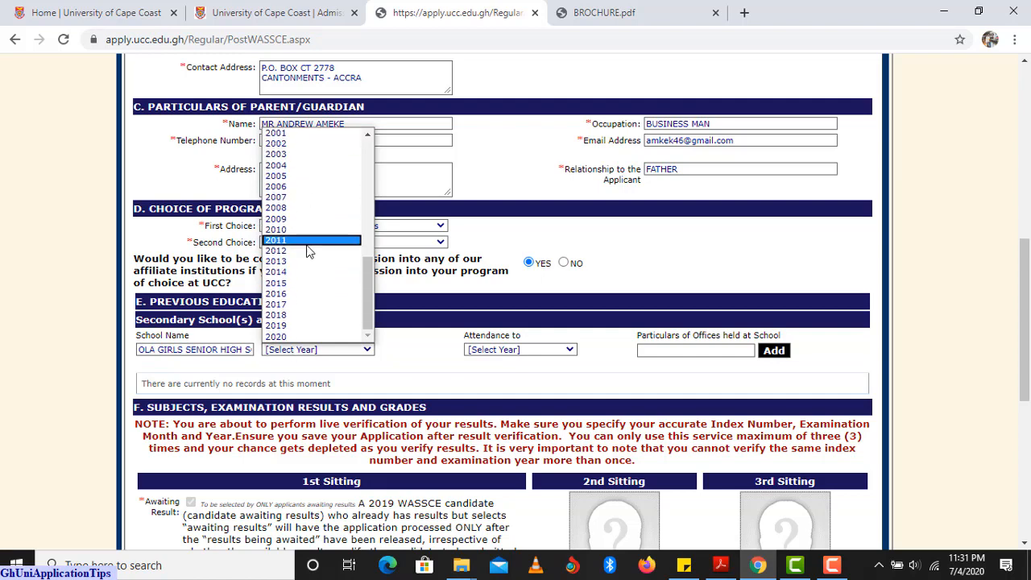
{"action": "left_click", "coordinate": [308, 305]}
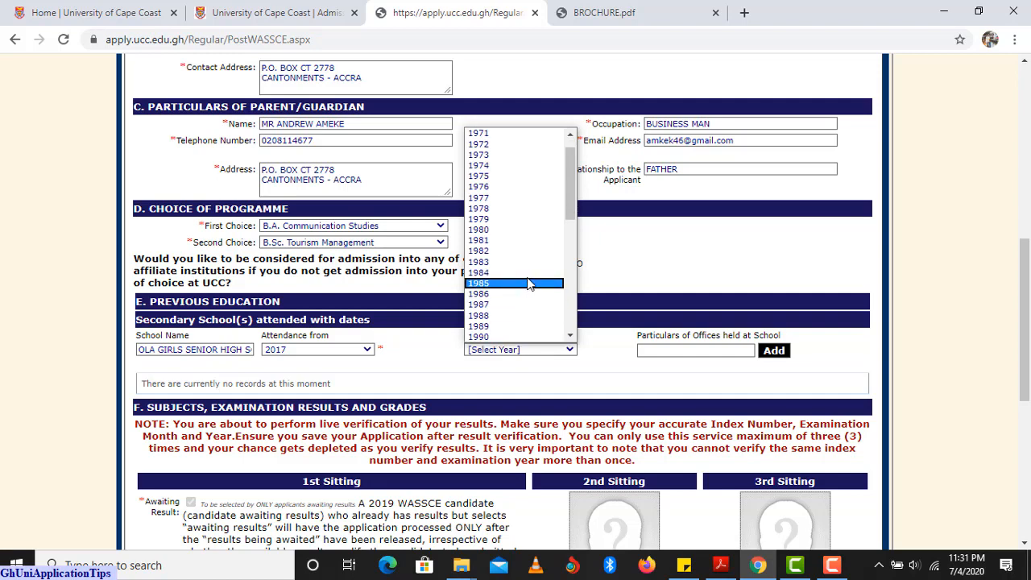
{"action": "scroll", "coordinate": [522, 292], "scroll_direction": "down", "scroll_amount": 5}
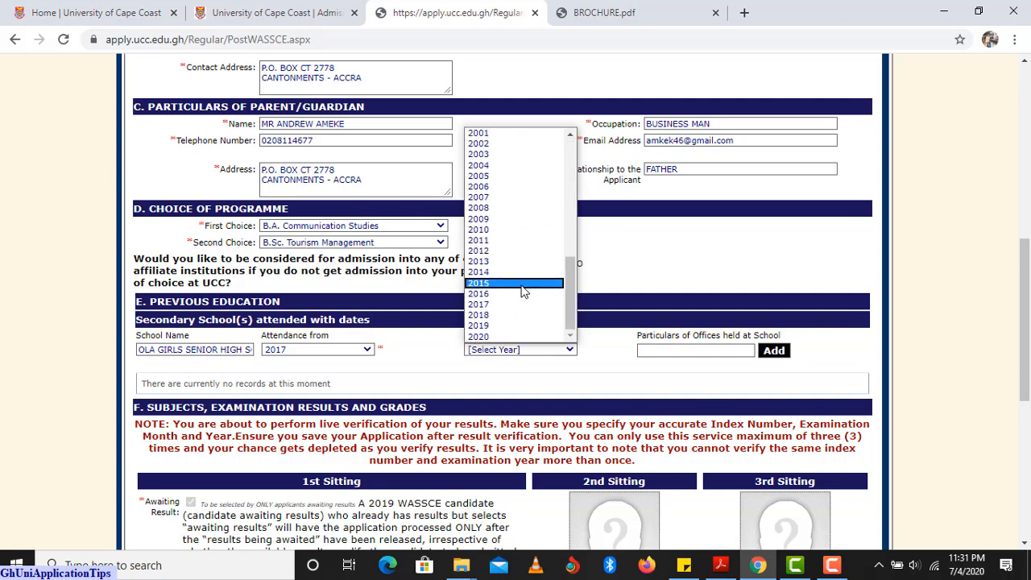
{"action": "left_click", "coordinate": [522, 336]}
Enter WASSCE as the position held and add the school to the education records.
{"action": "left_click", "coordinate": [656, 350]}
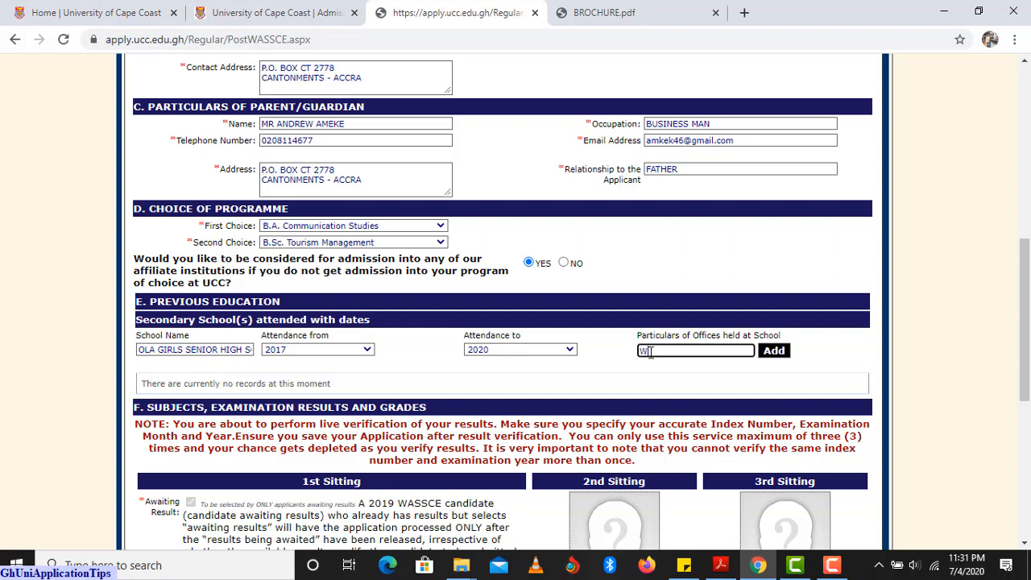
{"action": "type", "text": "WASSCE"}
{"action": "left_click", "coordinate": [773, 352]}
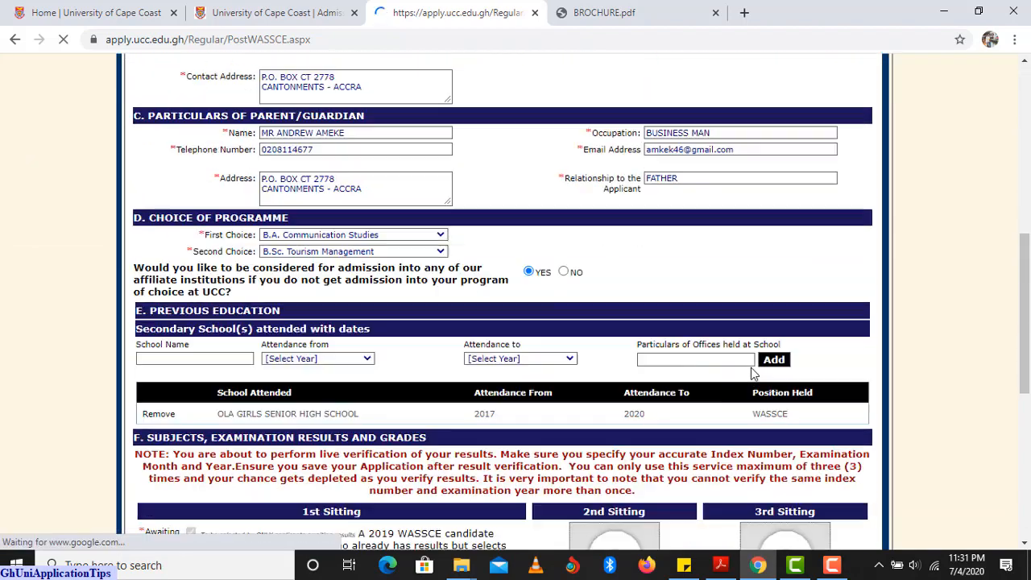
{"action": "scroll", "coordinate": [753, 370], "scroll_direction": "down", "scroll_amount": 6}
{"action": "scroll", "coordinate": [753, 373], "scroll_direction": "up", "scroll_amount": 2}
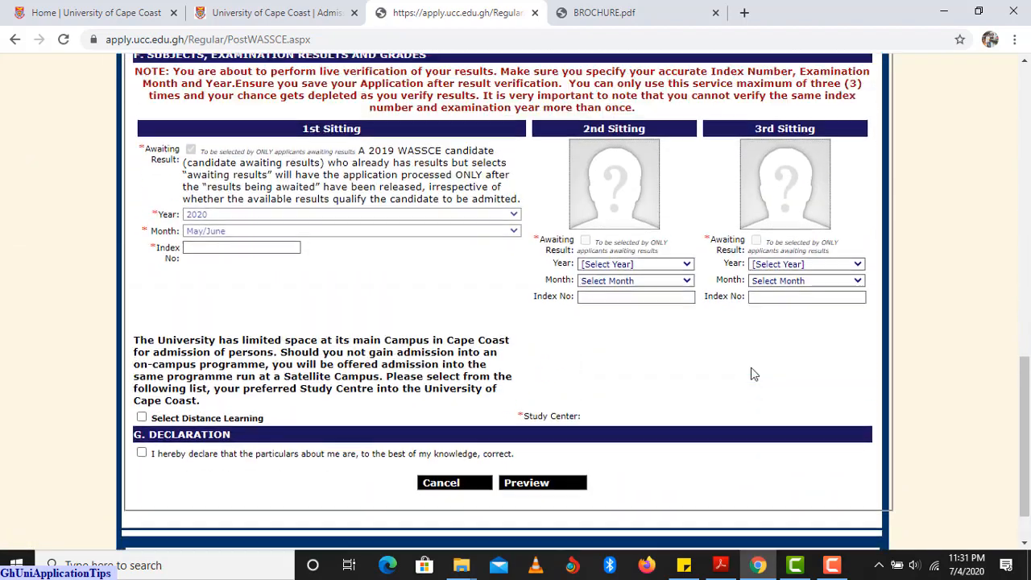
{"action": "scroll", "coordinate": [753, 373], "scroll_direction": "up", "scroll_amount": 2}
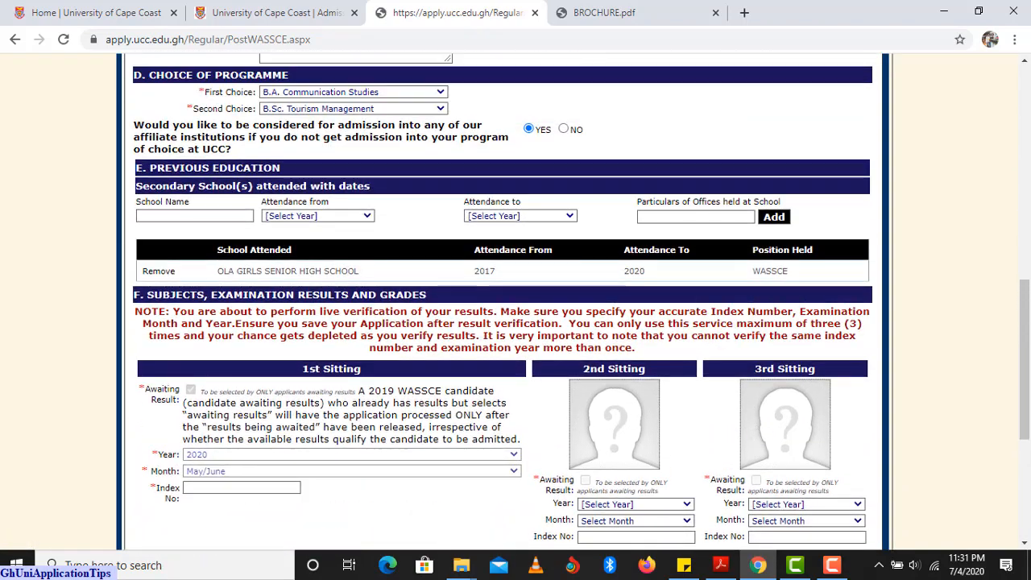
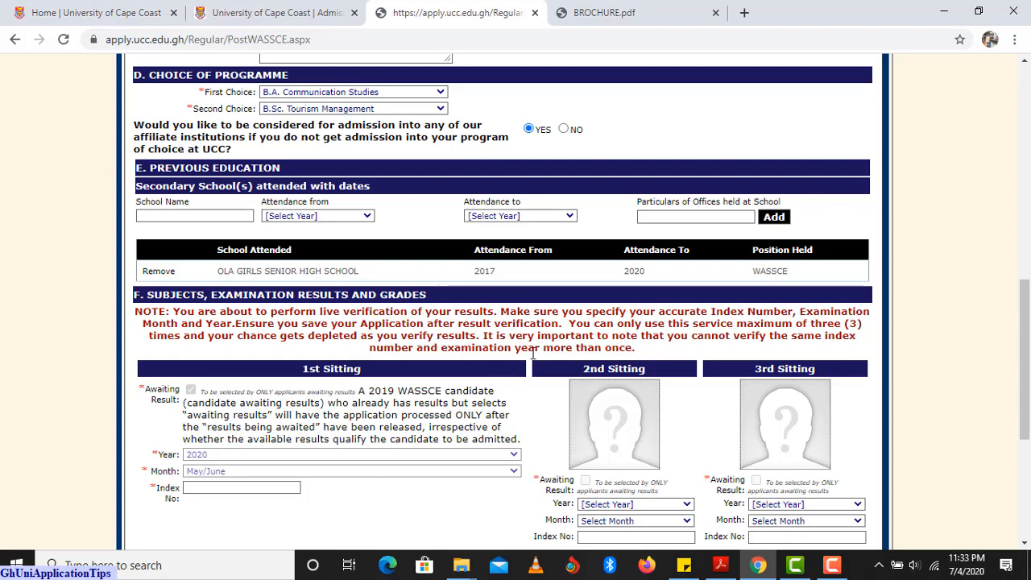
Set the 2nd Sitting to May/June 2019 and begin its index number.
{"action": "scroll", "coordinate": [539, 351], "scroll_direction": "down", "scroll_amount": 1}
{"action": "scroll", "coordinate": [541, 352], "scroll_direction": "down", "scroll_amount": 1}
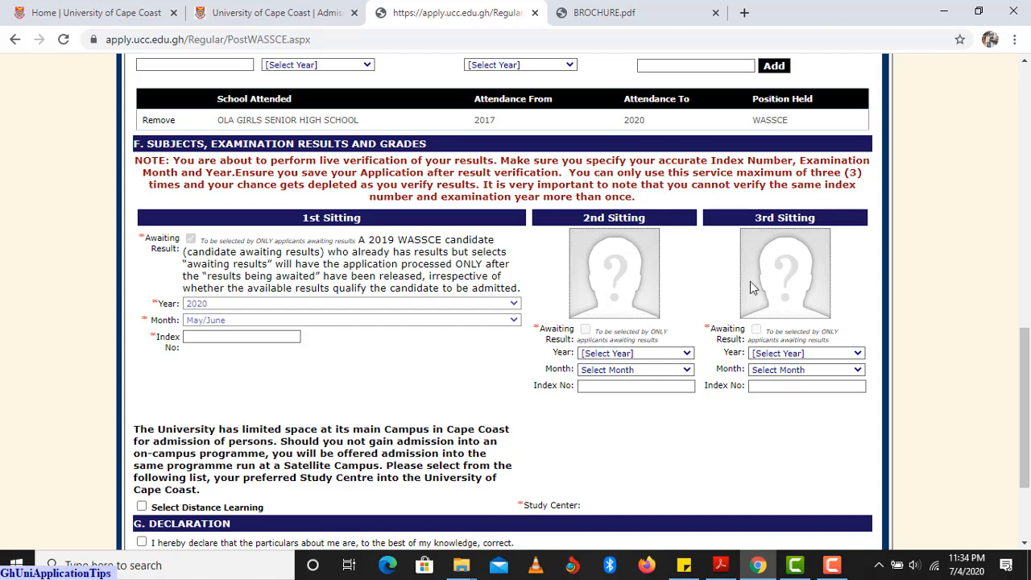
{"action": "left_click", "coordinate": [651, 354]}
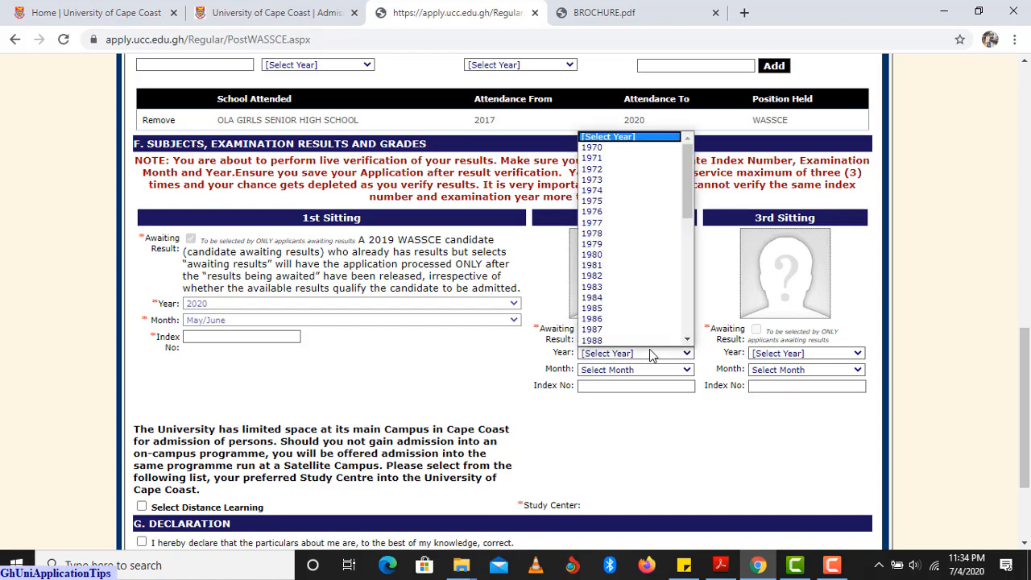
{"action": "scroll", "coordinate": [632, 322], "scroll_direction": "down", "scroll_amount": 8}
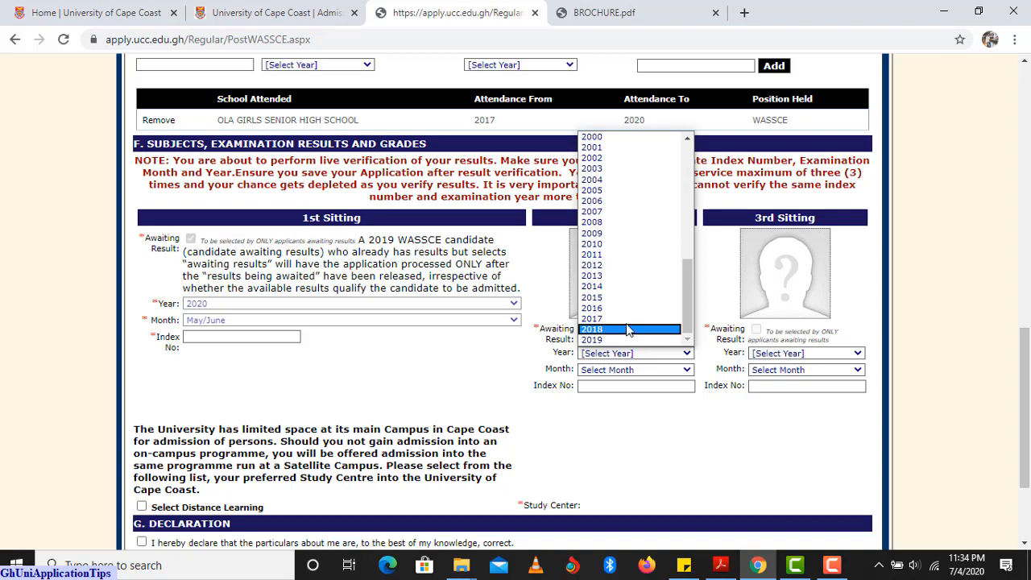
{"action": "left_click", "coordinate": [633, 339]}
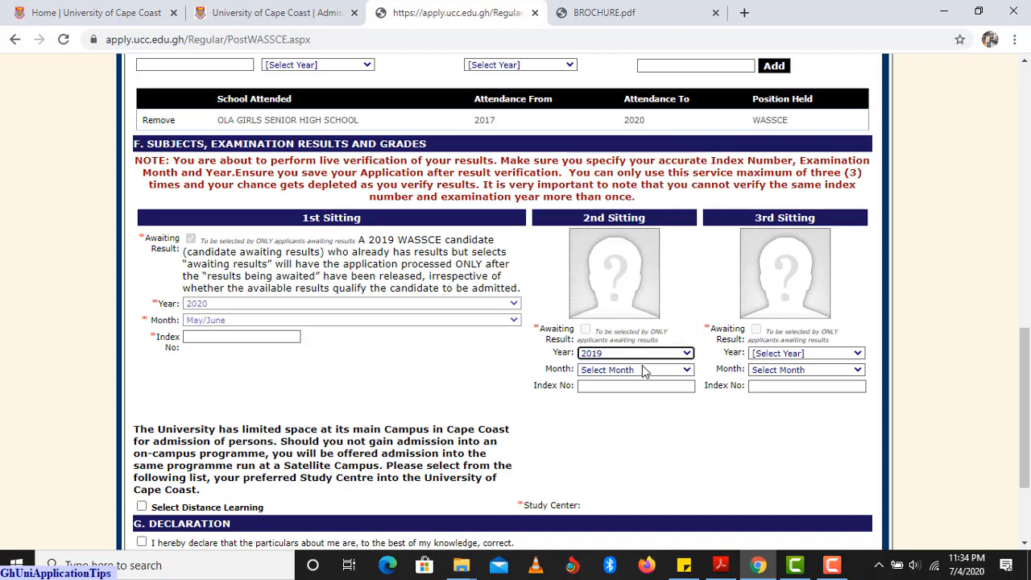
{"action": "left_click", "coordinate": [644, 370]}
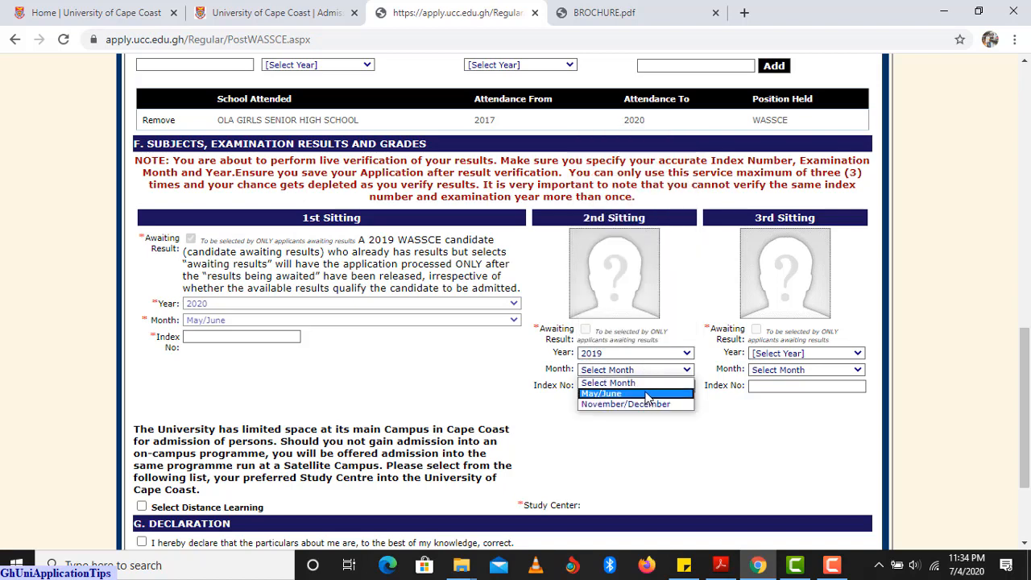
{"action": "left_click", "coordinate": [645, 395]}
{"action": "left_click", "coordinate": [594, 386]}
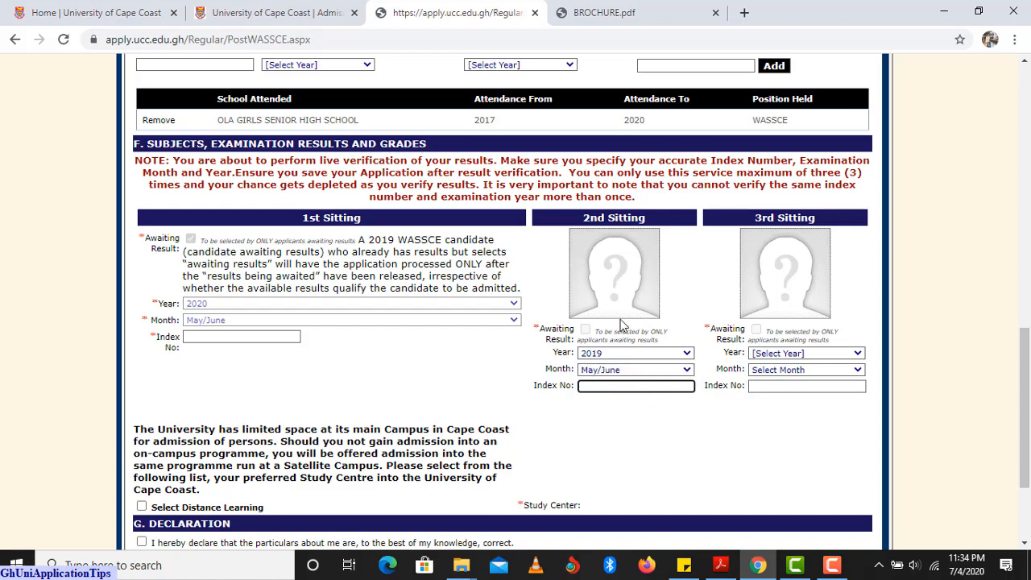
{"action": "scroll", "coordinate": [625, 424], "scroll_direction": "down", "scroll_amount": 1}
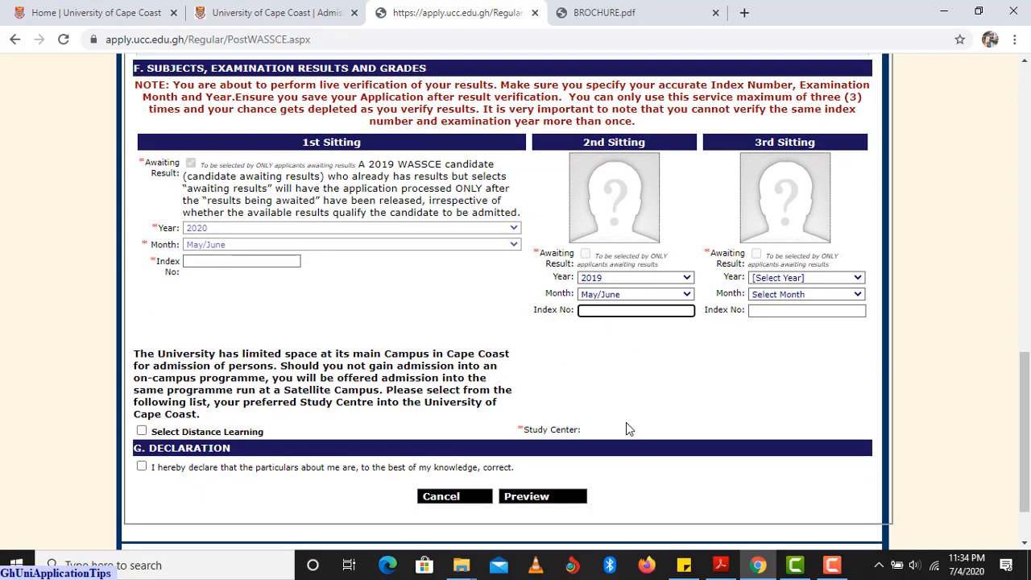
{"action": "scroll", "coordinate": [613, 385], "scroll_direction": "up", "scroll_amount": 1}
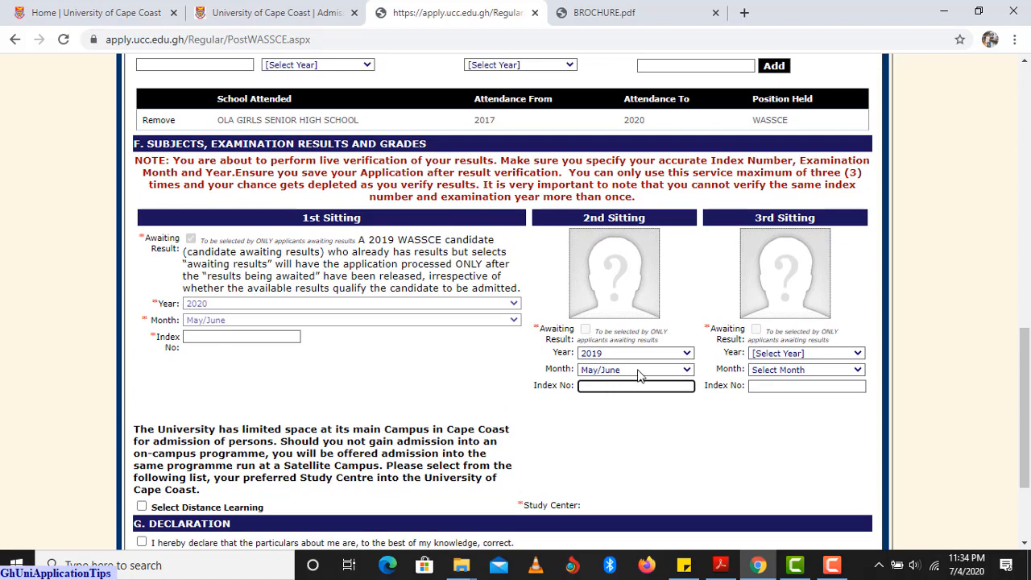
Reset the 2nd Sitting month and year to unset and complete the 1st Sitting index number.
{"action": "left_click", "coordinate": [624, 372]}
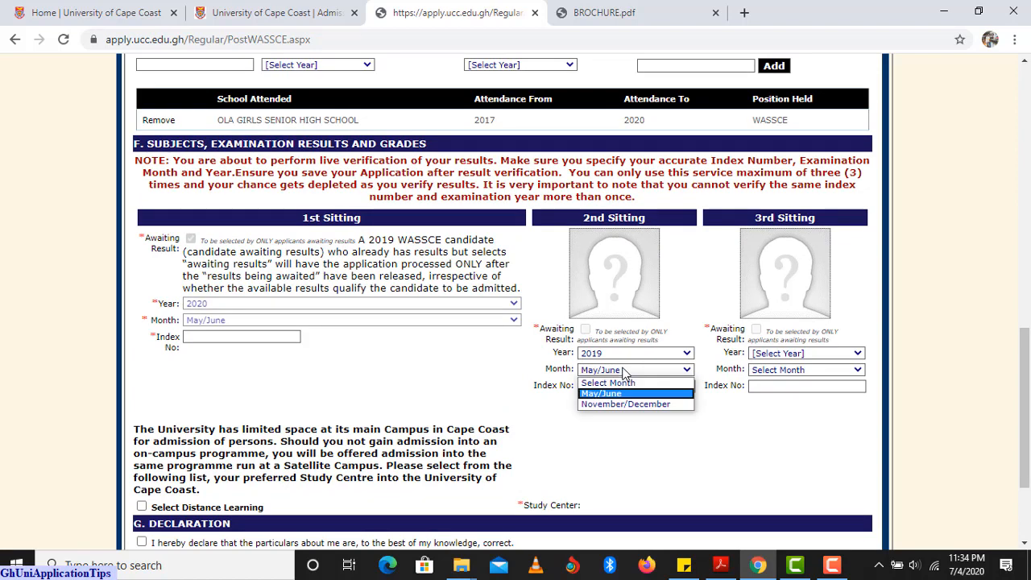
{"action": "left_click", "coordinate": [622, 382]}
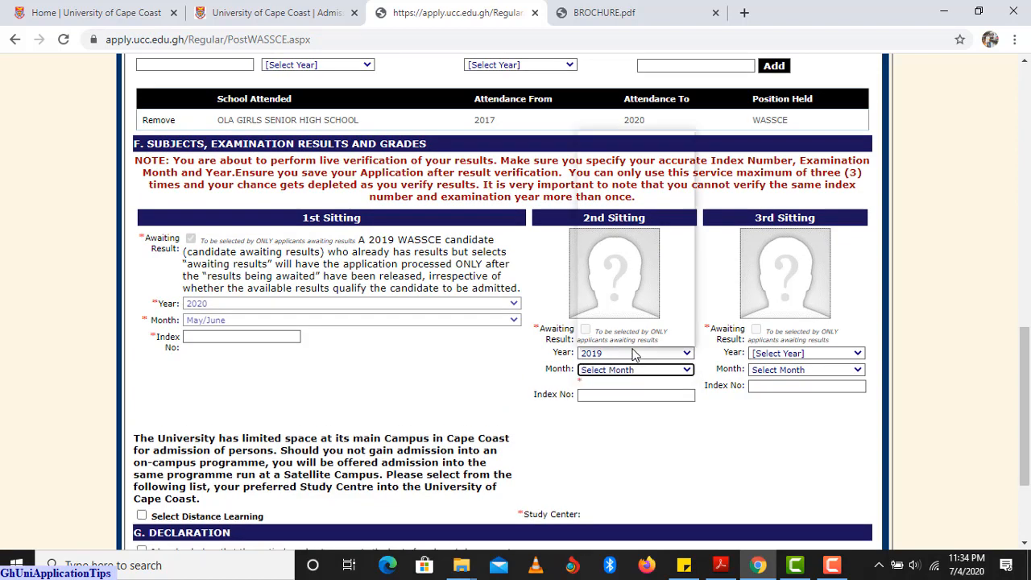
{"action": "left_click", "coordinate": [634, 354]}
{"action": "scroll", "coordinate": [621, 260], "scroll_direction": "up", "scroll_amount": 10}
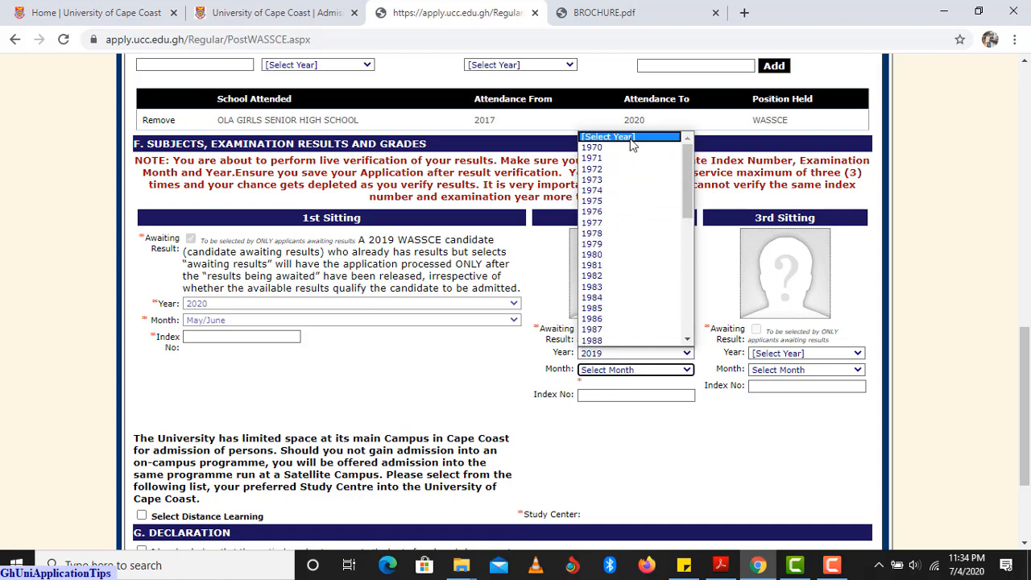
{"action": "left_click", "coordinate": [634, 138]}
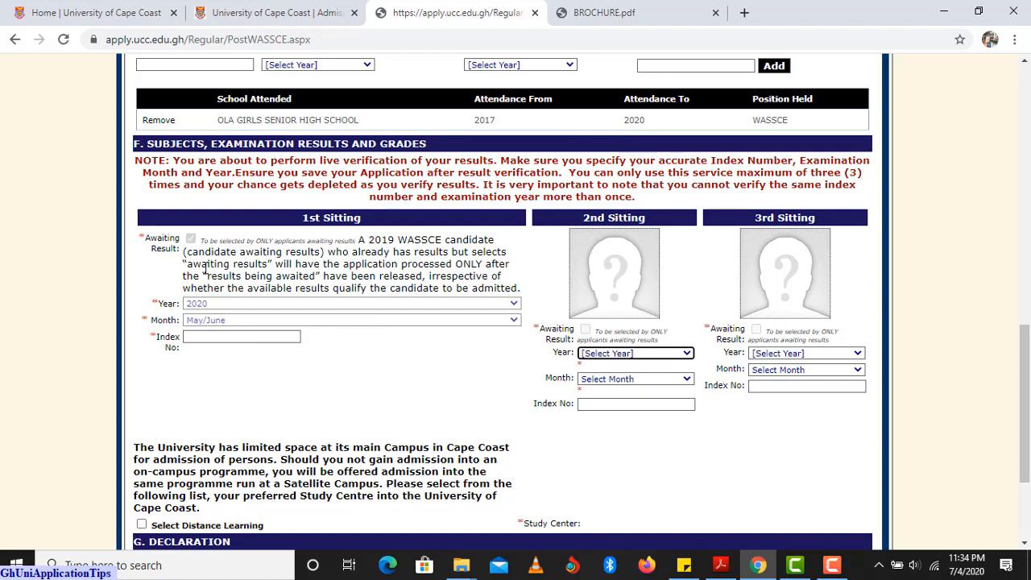
{"action": "scroll", "coordinate": [192, 251], "scroll_direction": "up", "scroll_amount": 1}
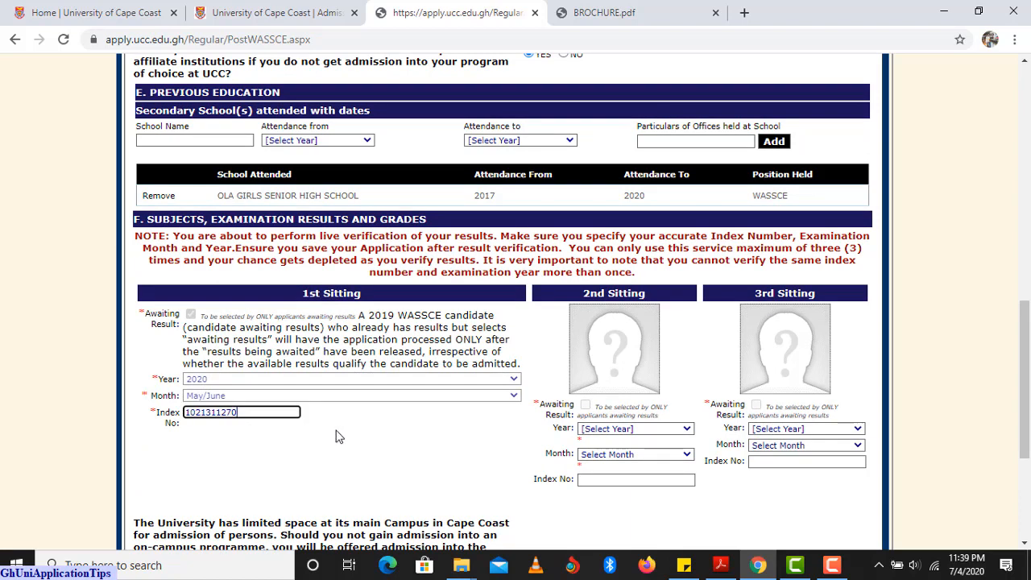
{"action": "left_click", "coordinate": [290, 427]}
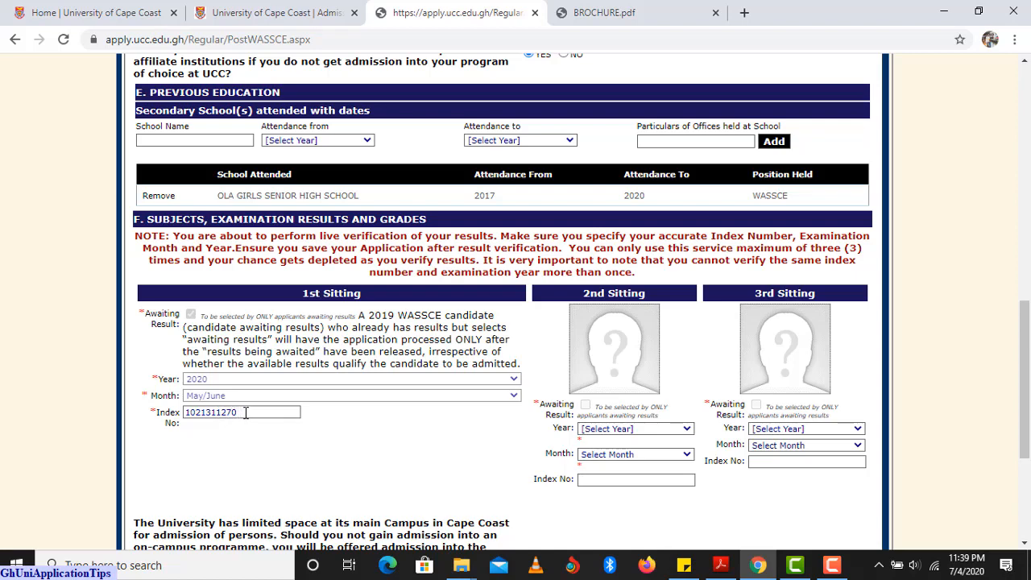
{"action": "scroll", "coordinate": [410, 448], "scroll_direction": "down", "scroll_amount": 1}
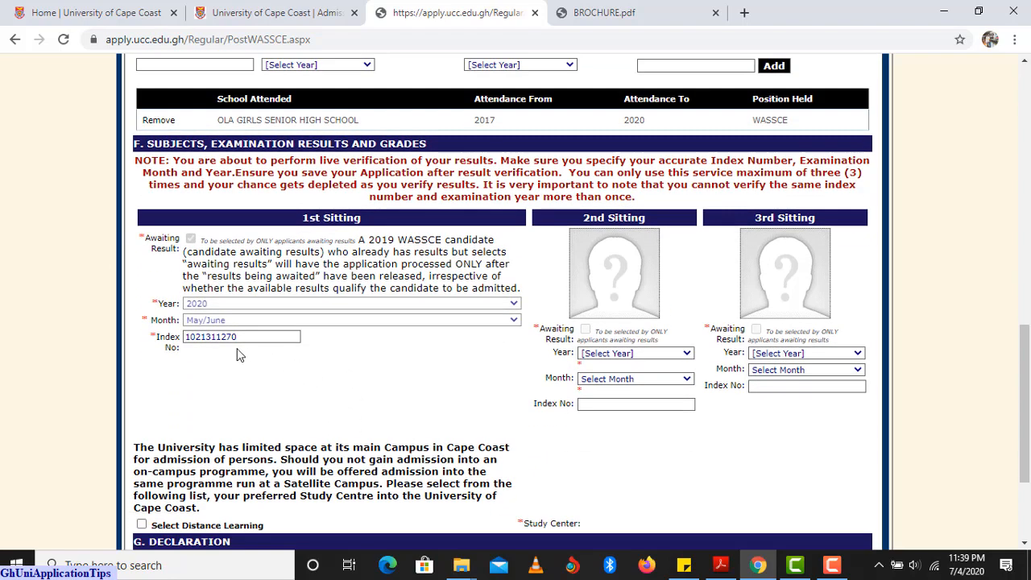
{"action": "scroll", "coordinate": [241, 354], "scroll_direction": "down", "scroll_amount": 1}
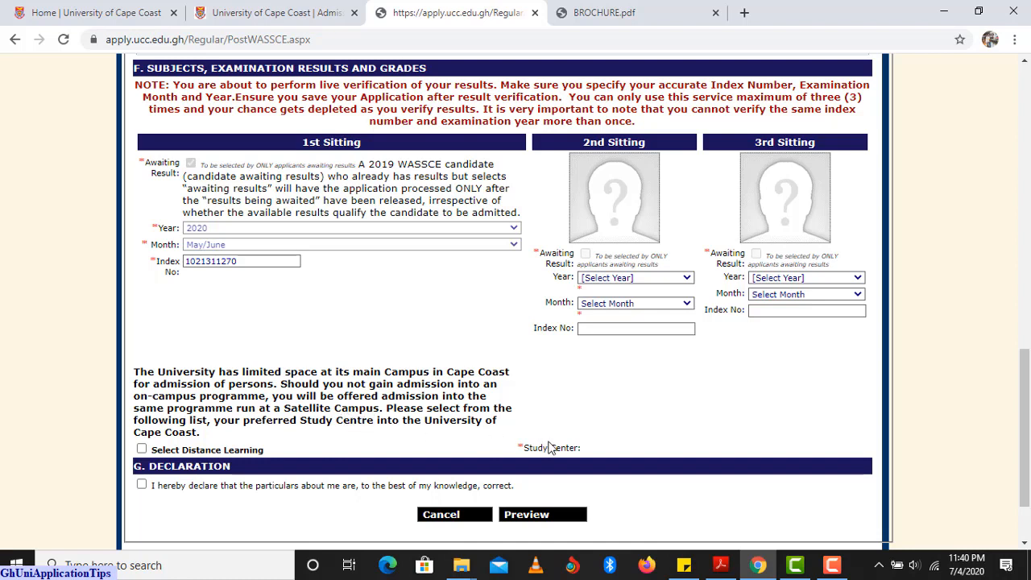
Choose distance learning at the ACCRA HIGH SCHOOL study centre, tick the declaration, and preview the form.
{"action": "left_click", "coordinate": [141, 449]}
{"action": "scroll", "coordinate": [224, 442], "scroll_direction": "down", "scroll_amount": 15}
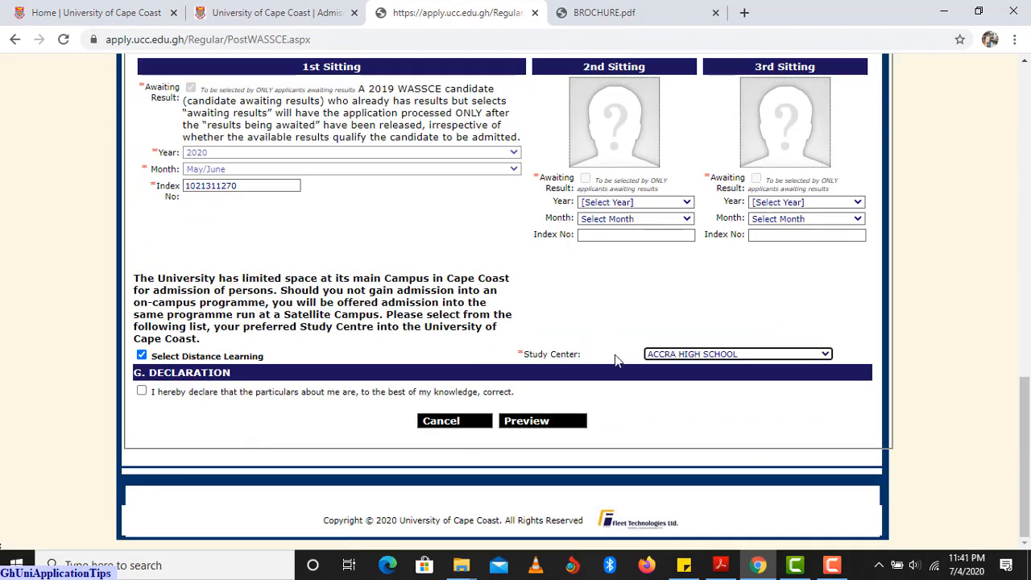
{"action": "left_click", "coordinate": [687, 353]}
{"action": "scroll", "coordinate": [684, 344], "scroll_direction": "down", "scroll_amount": 1}
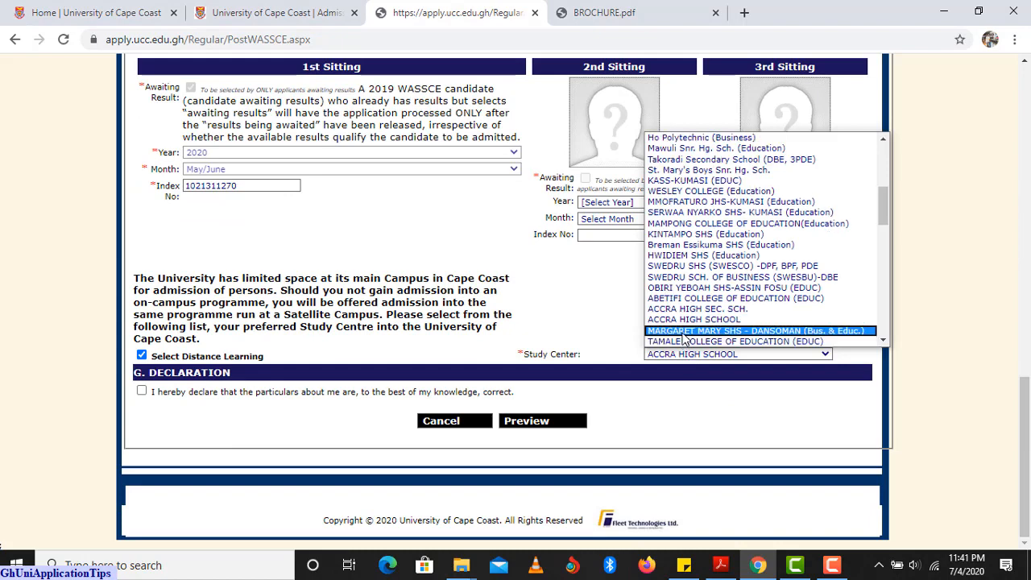
{"action": "left_click", "coordinate": [683, 320]}
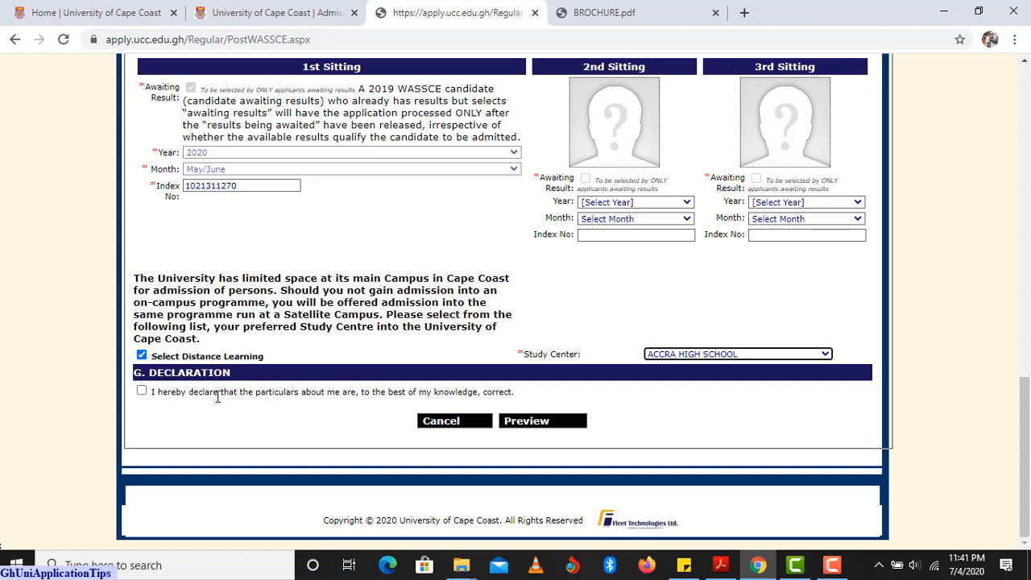
{"action": "left_click", "coordinate": [141, 391]}
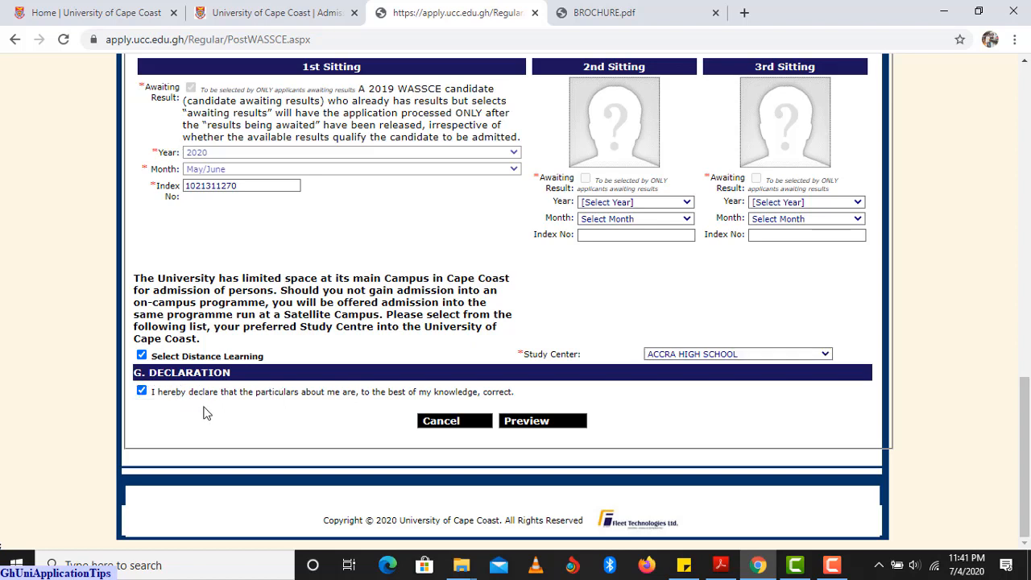
{"action": "left_click", "coordinate": [531, 422]}
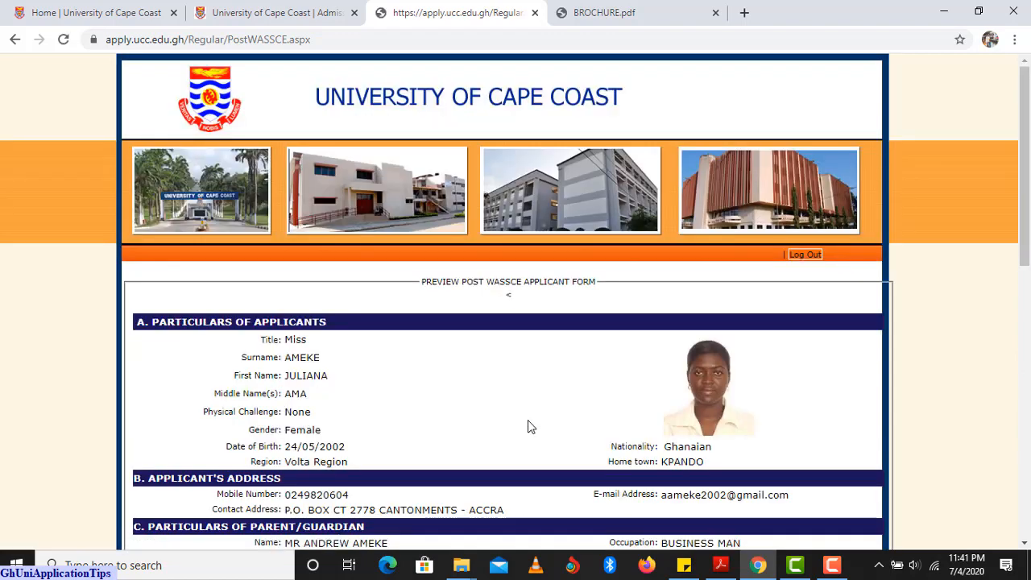
Scroll through the applicant preview from the personal particulars down to the Edit/Save/Submit buttons.
{"action": "scroll", "coordinate": [524, 399], "scroll_direction": "down", "scroll_amount": 1}
{"action": "scroll", "coordinate": [524, 398], "scroll_direction": "down", "scroll_amount": 1}
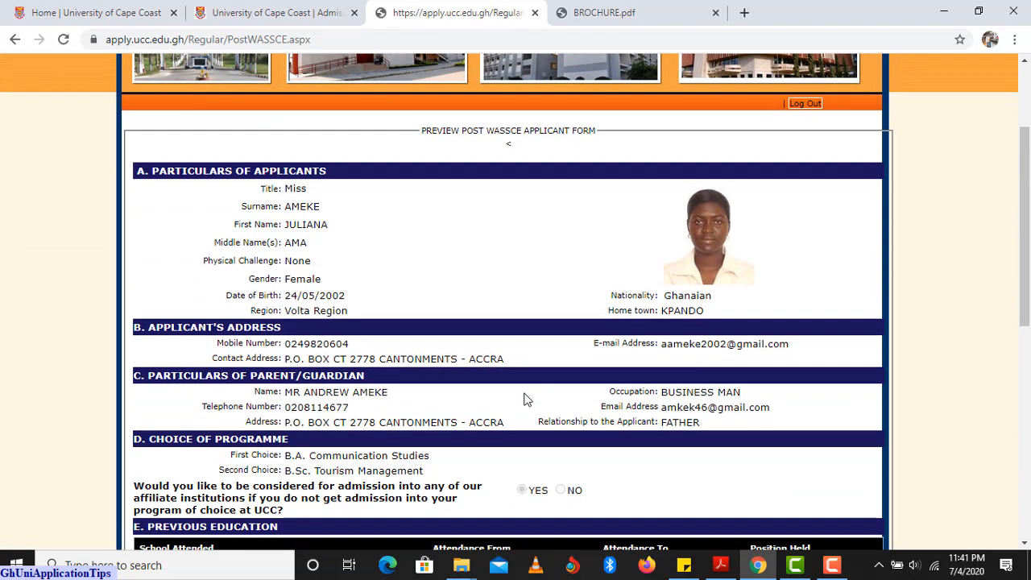
{"action": "scroll", "coordinate": [523, 397], "scroll_direction": "up", "scroll_amount": 1}
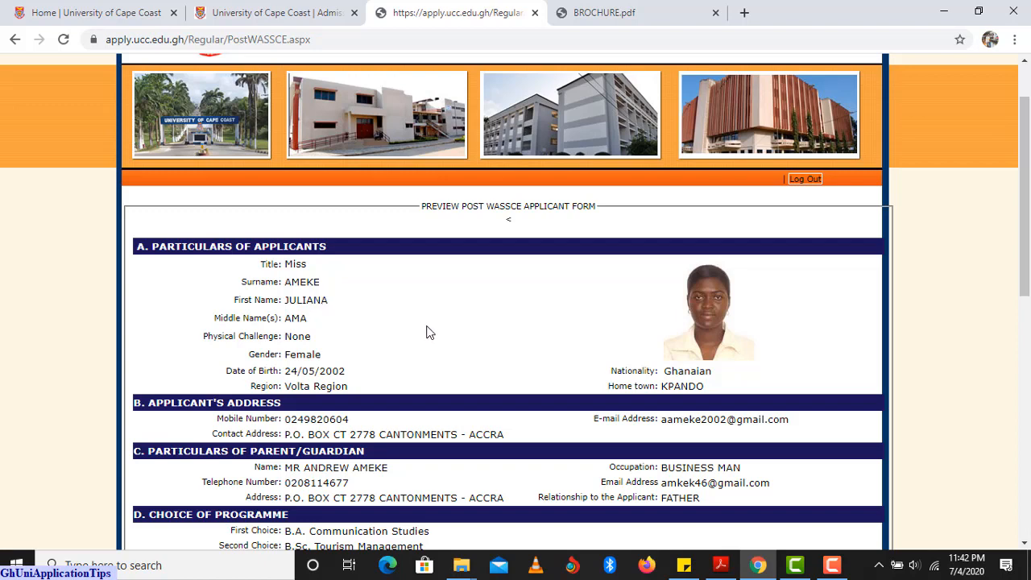
{"action": "scroll", "coordinate": [471, 358], "scroll_direction": "up", "scroll_amount": 1}
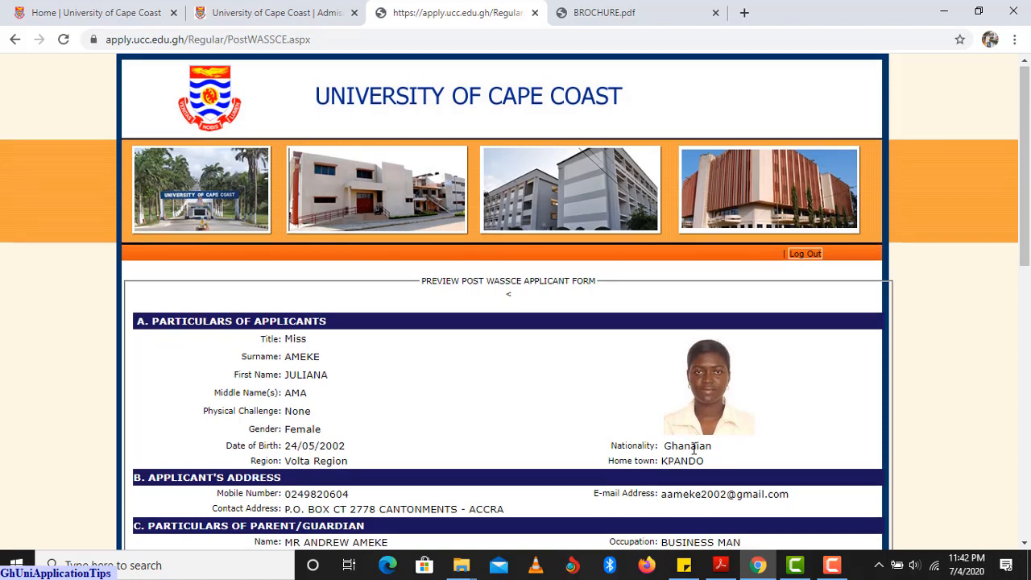
{"action": "scroll", "coordinate": [696, 448], "scroll_direction": "down", "scroll_amount": 1}
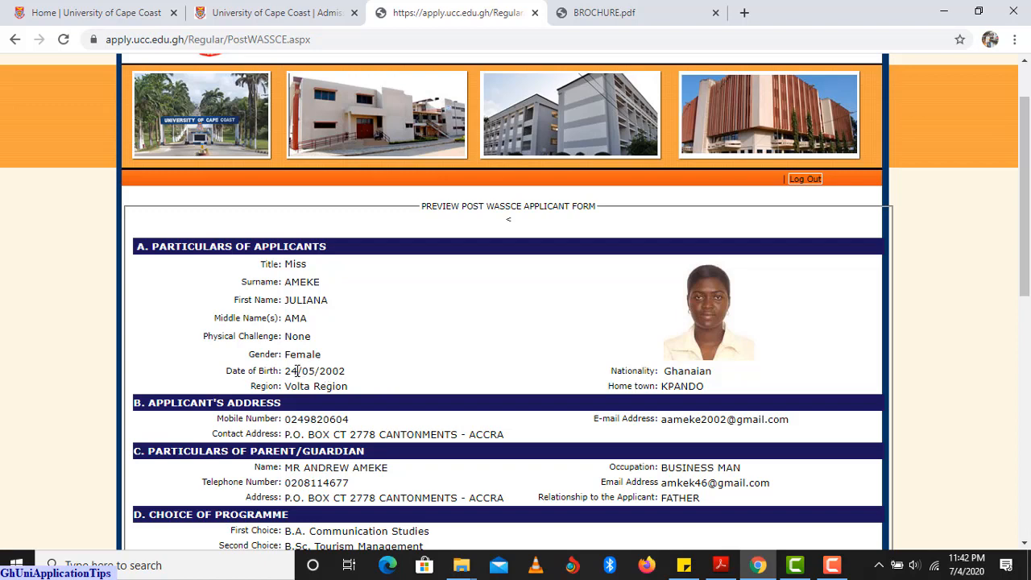
{"action": "scroll", "coordinate": [345, 375], "scroll_direction": "down", "scroll_amount": 2}
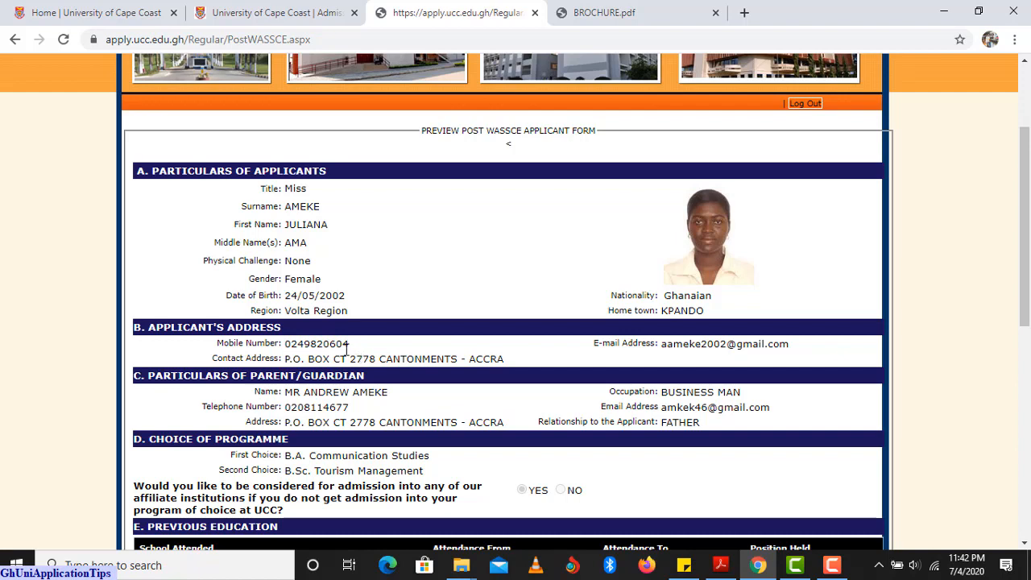
{"action": "scroll", "coordinate": [339, 373], "scroll_direction": "down", "scroll_amount": 2}
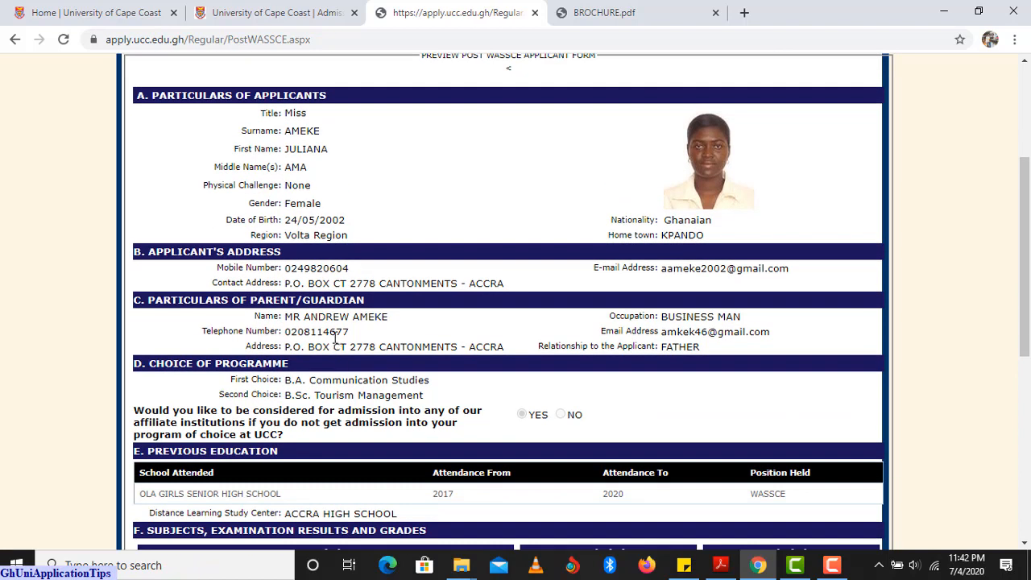
{"action": "scroll", "coordinate": [443, 407], "scroll_direction": "up", "scroll_amount": 1}
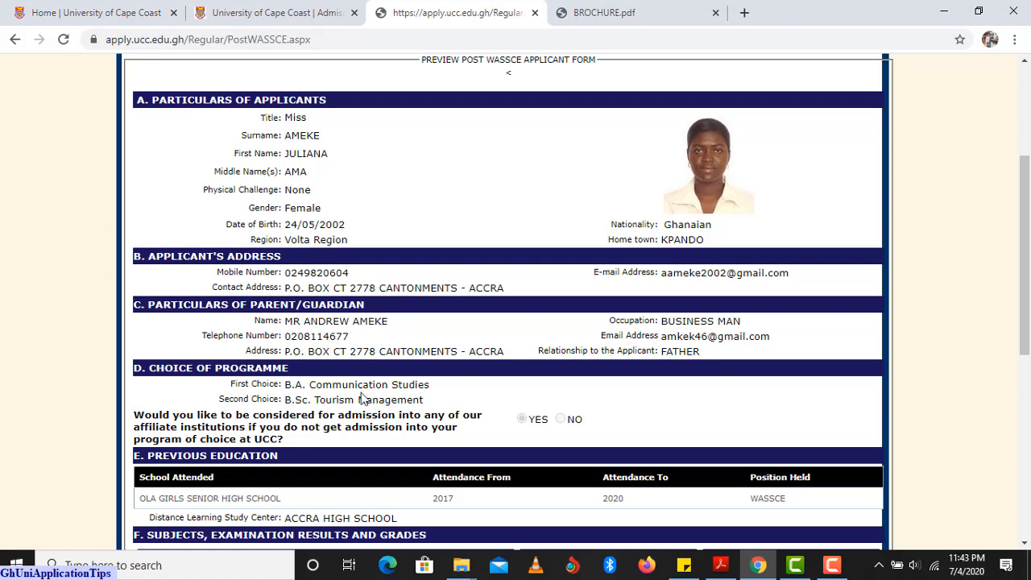
{"action": "scroll", "coordinate": [362, 398], "scroll_direction": "down", "scroll_amount": 1}
{"action": "scroll", "coordinate": [361, 398], "scroll_direction": "down", "scroll_amount": 1}
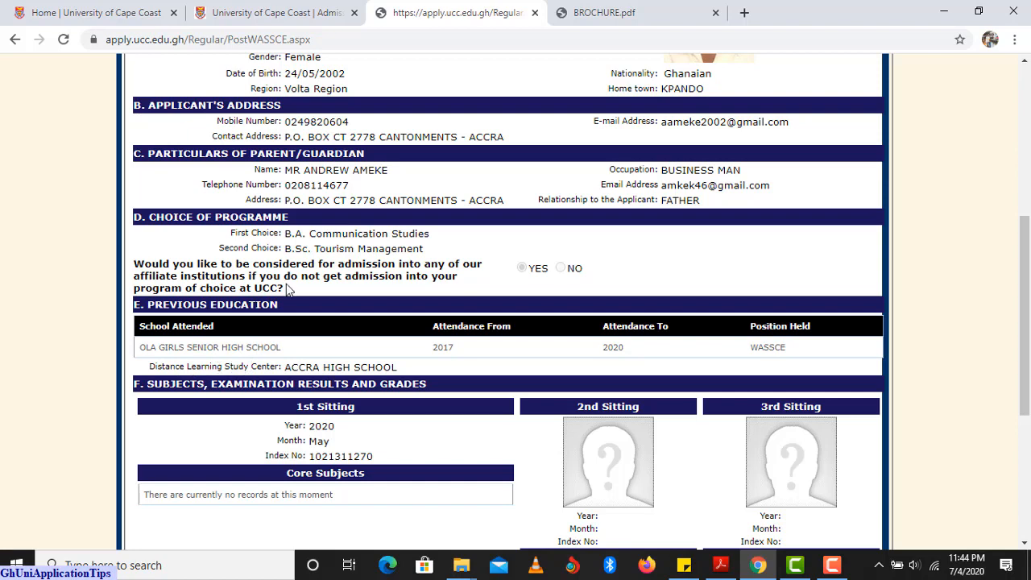
{"action": "scroll", "coordinate": [287, 290], "scroll_direction": "down", "scroll_amount": 1}
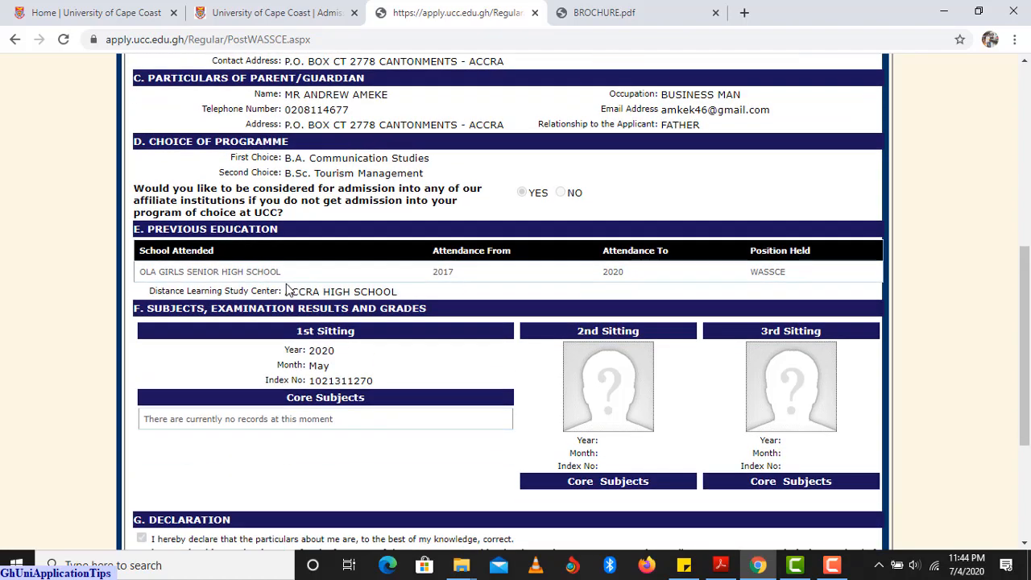
{"action": "scroll", "coordinate": [287, 290], "scroll_direction": "down", "scroll_amount": 1}
{"action": "scroll", "coordinate": [287, 290], "scroll_direction": "down", "scroll_amount": 1}
{"action": "scroll", "coordinate": [288, 290], "scroll_direction": "down", "scroll_amount": 1}
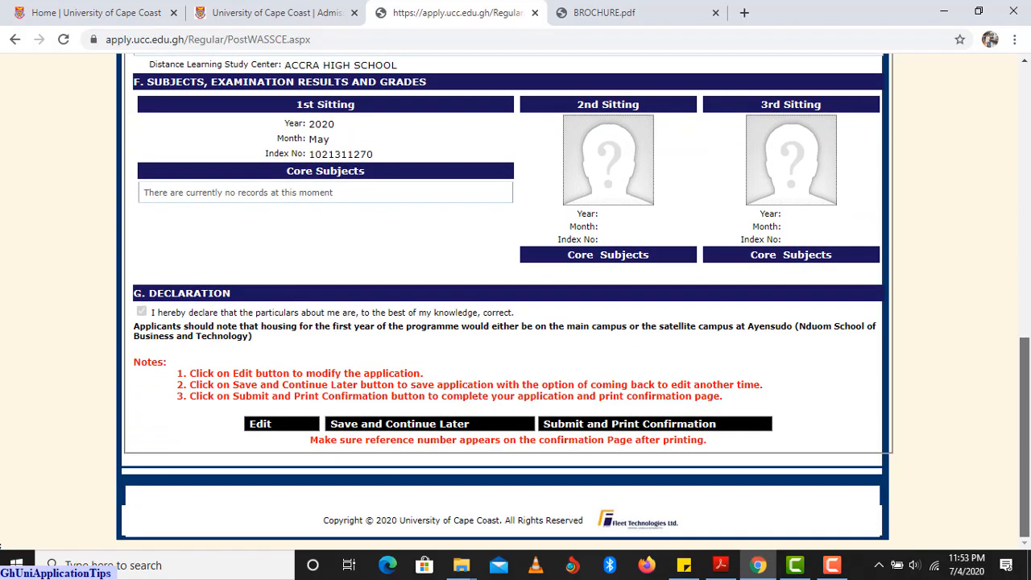
Look over the preview once more, then close the apply.ucc.edu.gh tab to return to the UCC homepage.
{"action": "left_click_drag", "start_coordinate": [1024, 403], "coordinate": [1029, 141]}
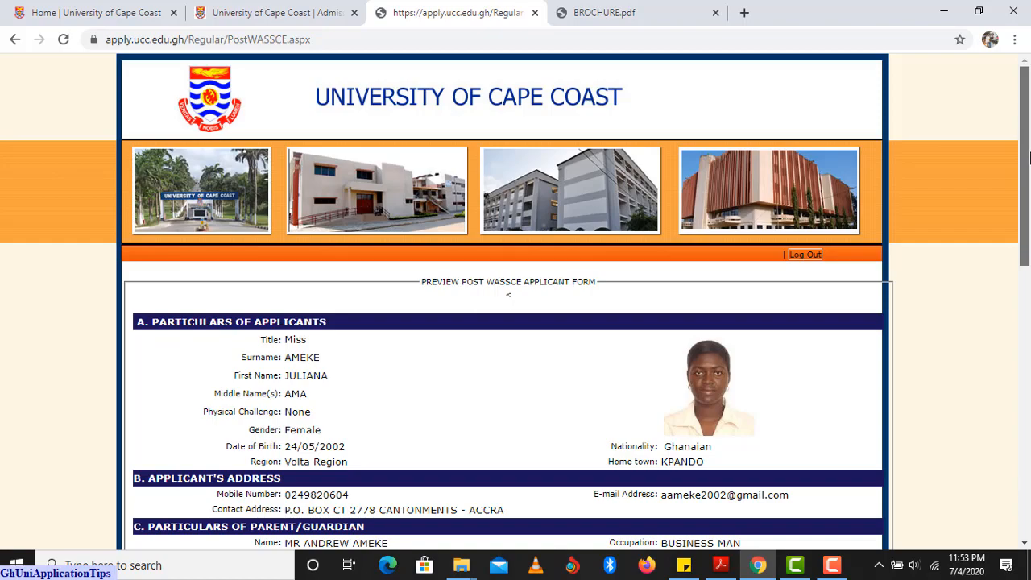
{"action": "left_click_drag", "start_coordinate": [1029, 157], "coordinate": [1029, 452]}
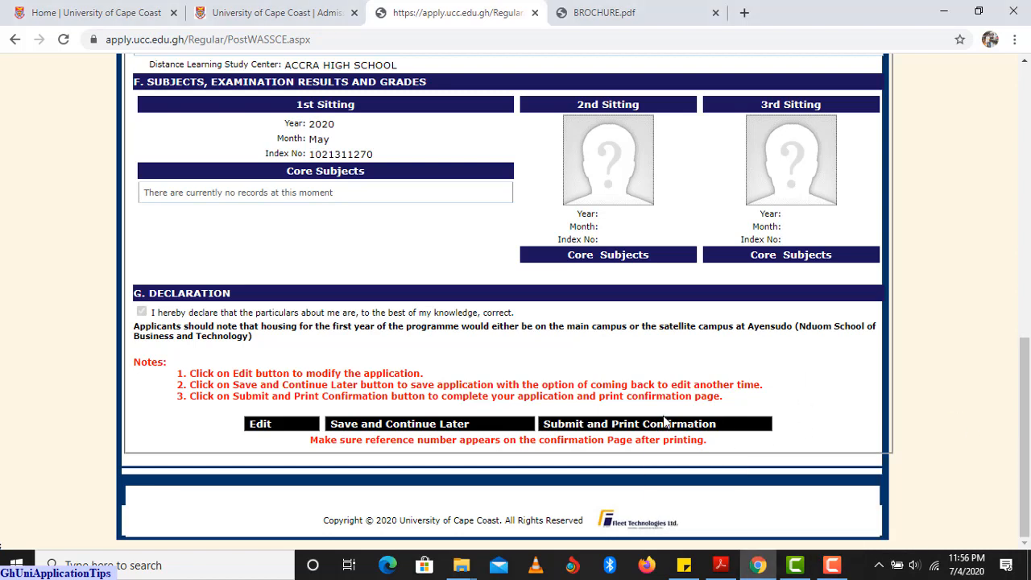
{"action": "scroll", "coordinate": [843, 405], "scroll_direction": "up", "scroll_amount": 3}
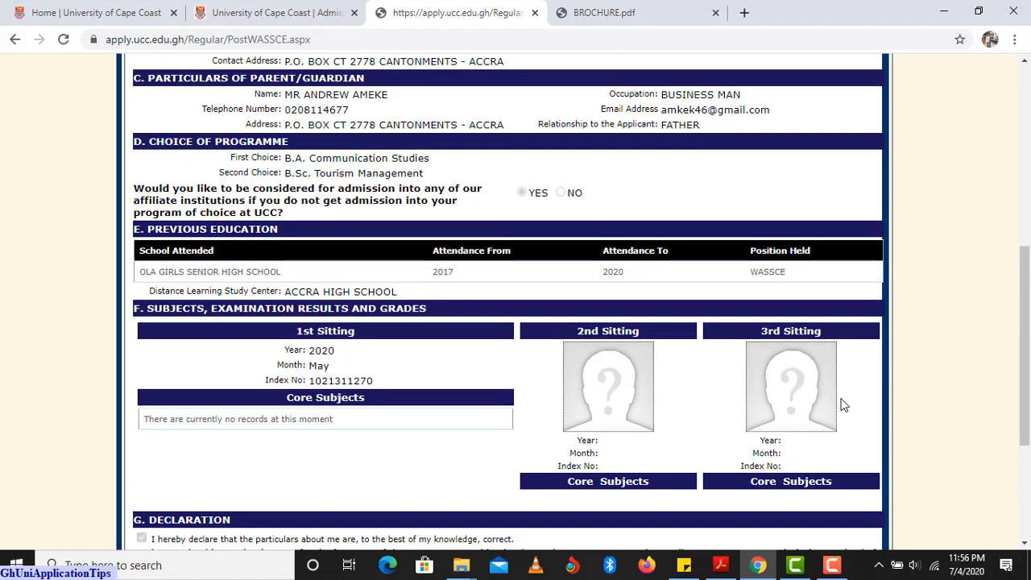
{"action": "scroll", "coordinate": [843, 405], "scroll_direction": "up", "scroll_amount": 6}
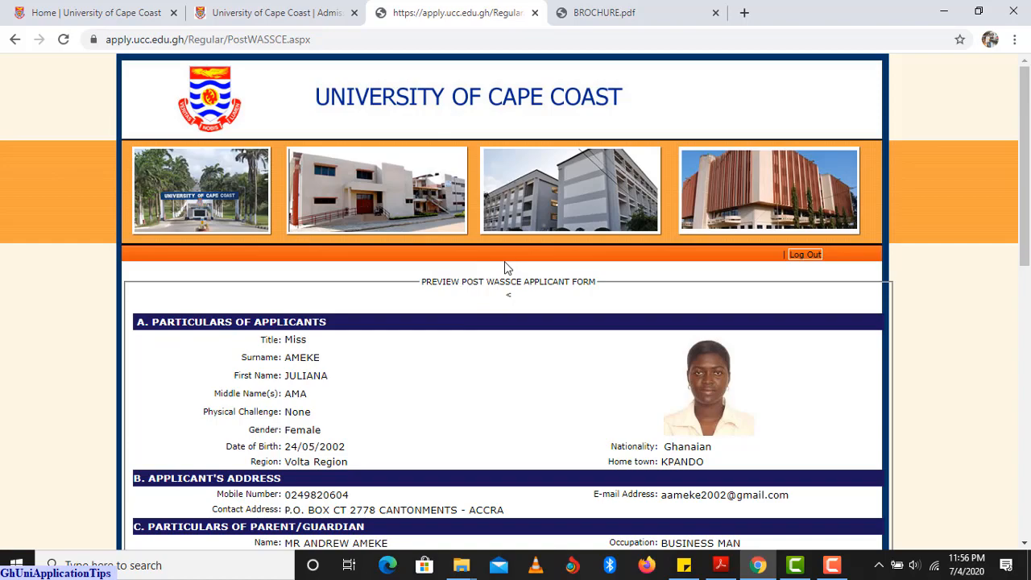
{"action": "scroll", "coordinate": [652, 381], "scroll_direction": "down", "scroll_amount": 7}
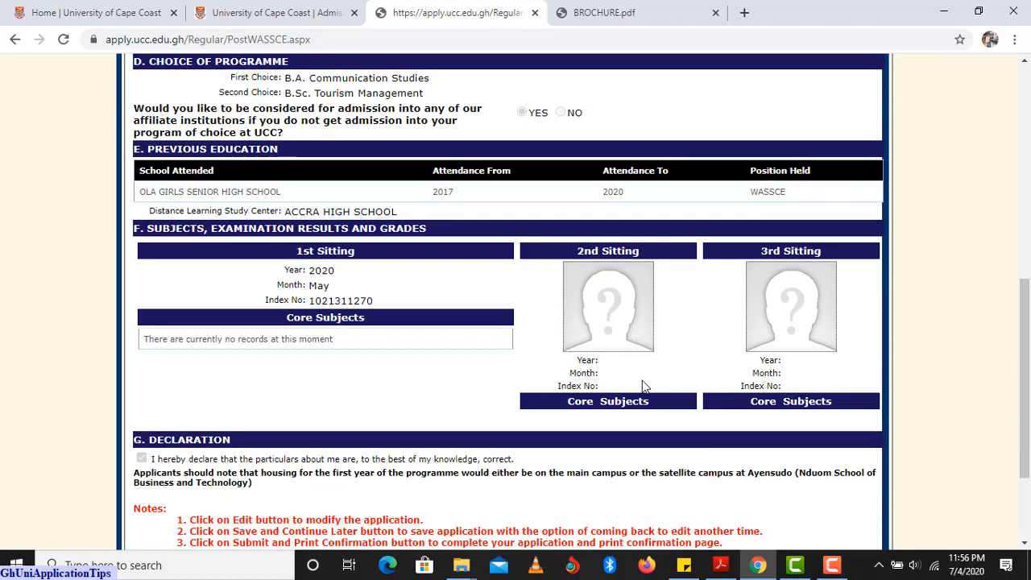
{"action": "scroll", "coordinate": [612, 356], "scroll_direction": "up", "scroll_amount": 3}
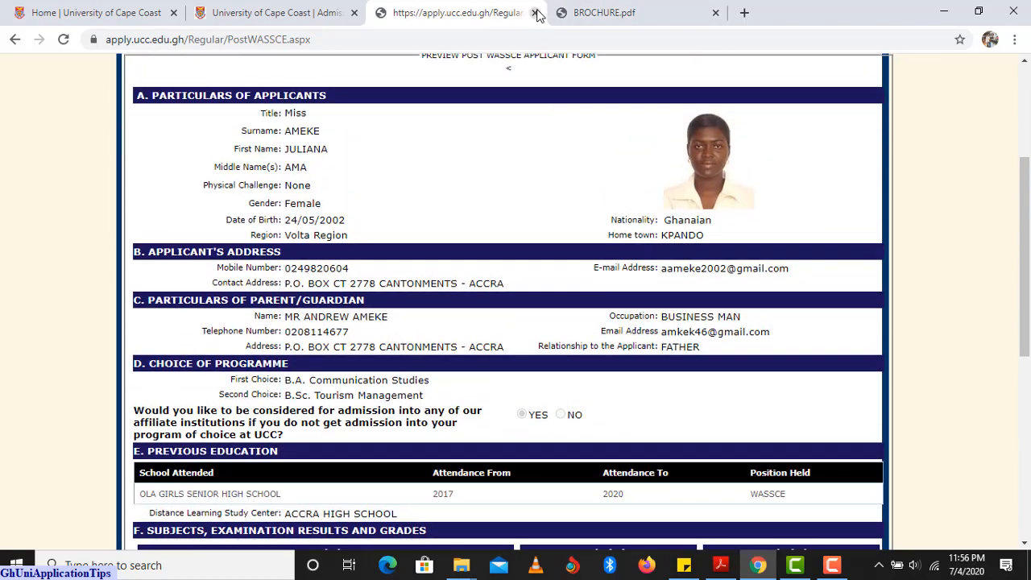
{"action": "left_click", "coordinate": [534, 13]}
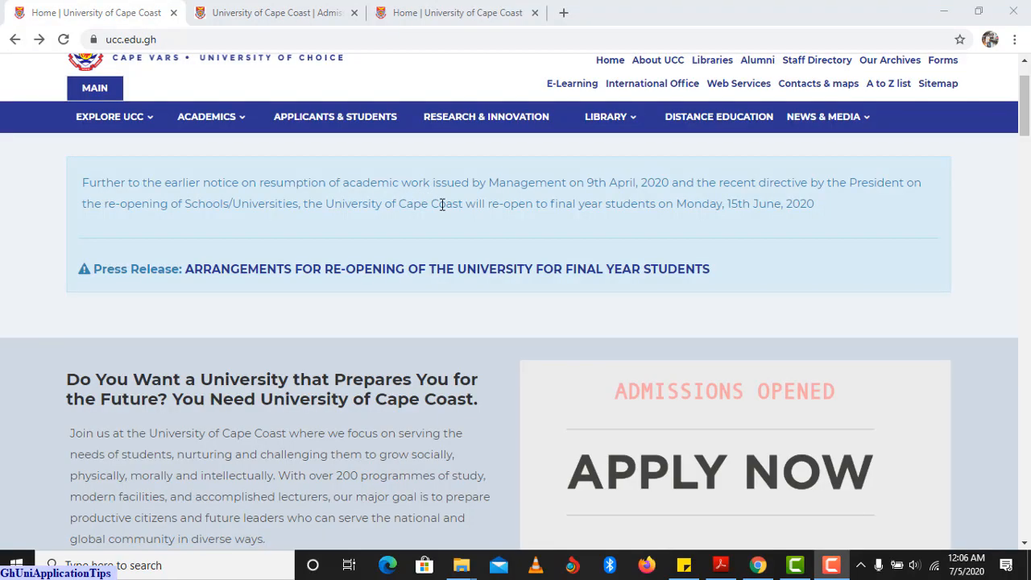